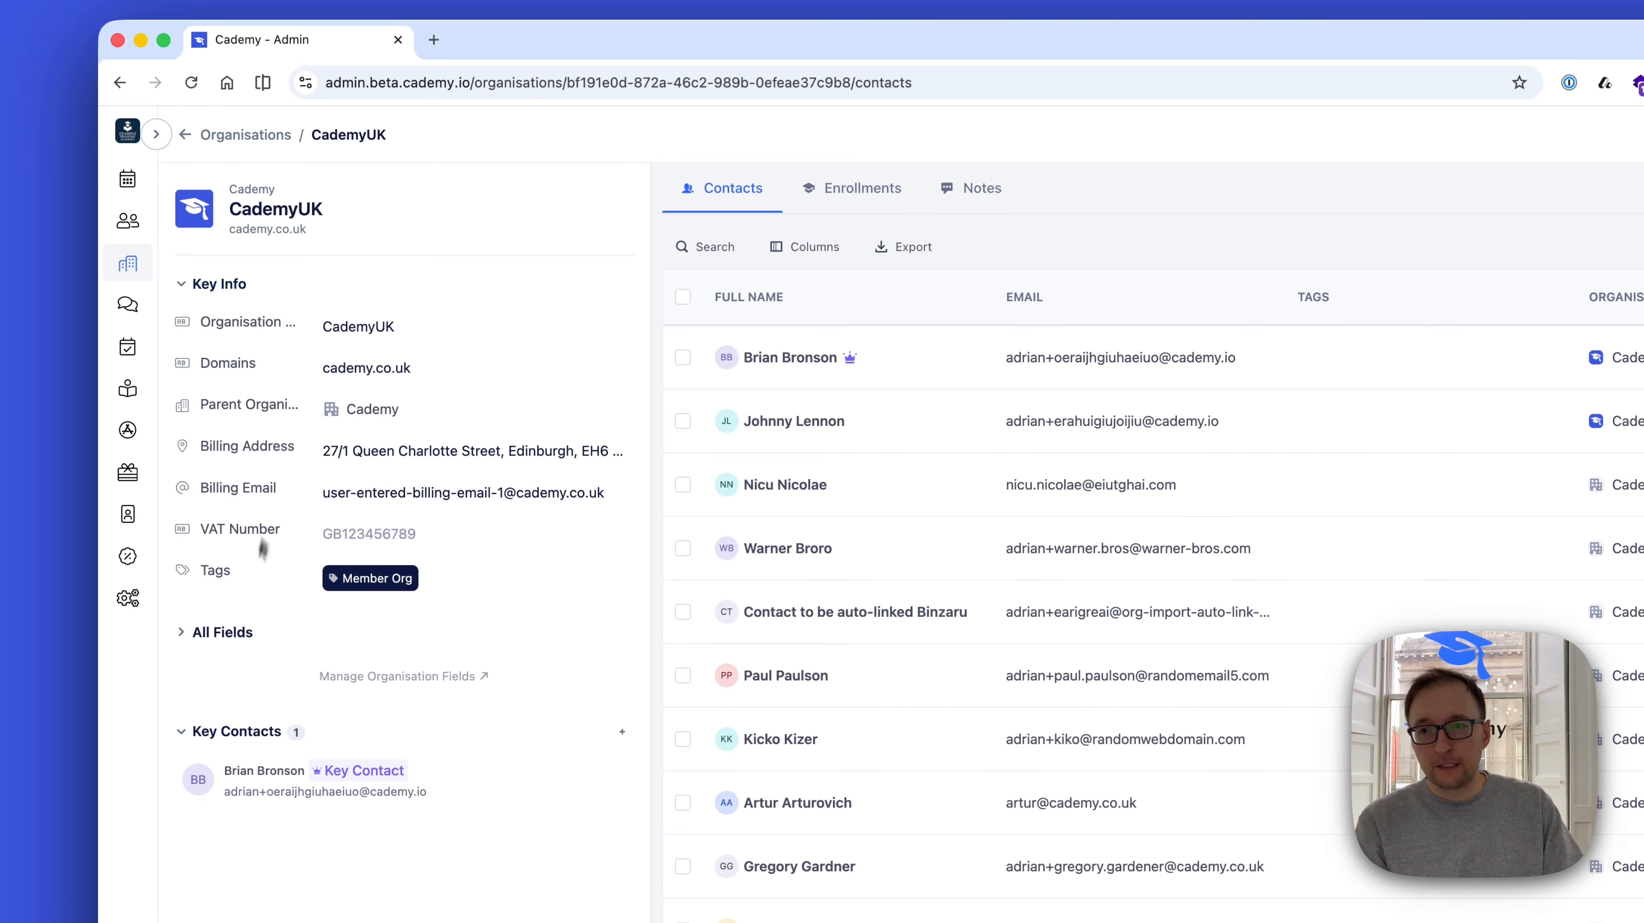
Check the All Fields section of the CademyUK organisation record and widen its details pane
{"action": "left_click", "coordinate": [229, 631]}
{"action": "left_click", "coordinate": [229, 472]}
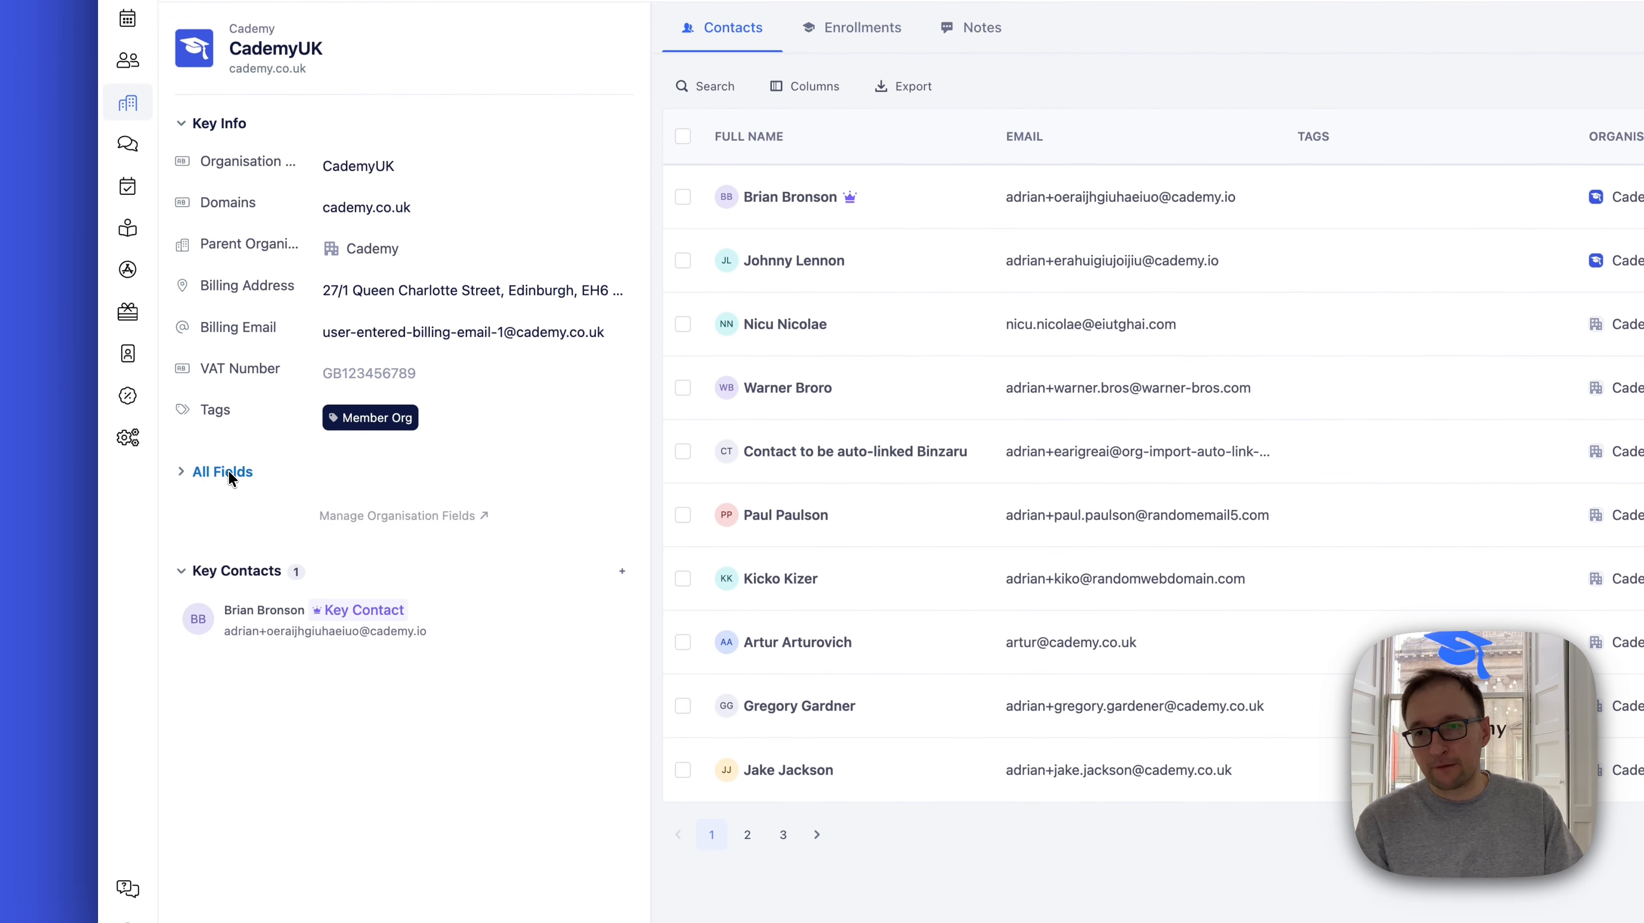
{"action": "left_click_drag", "start_coordinate": [647, 499], "coordinate": [961, 473]}
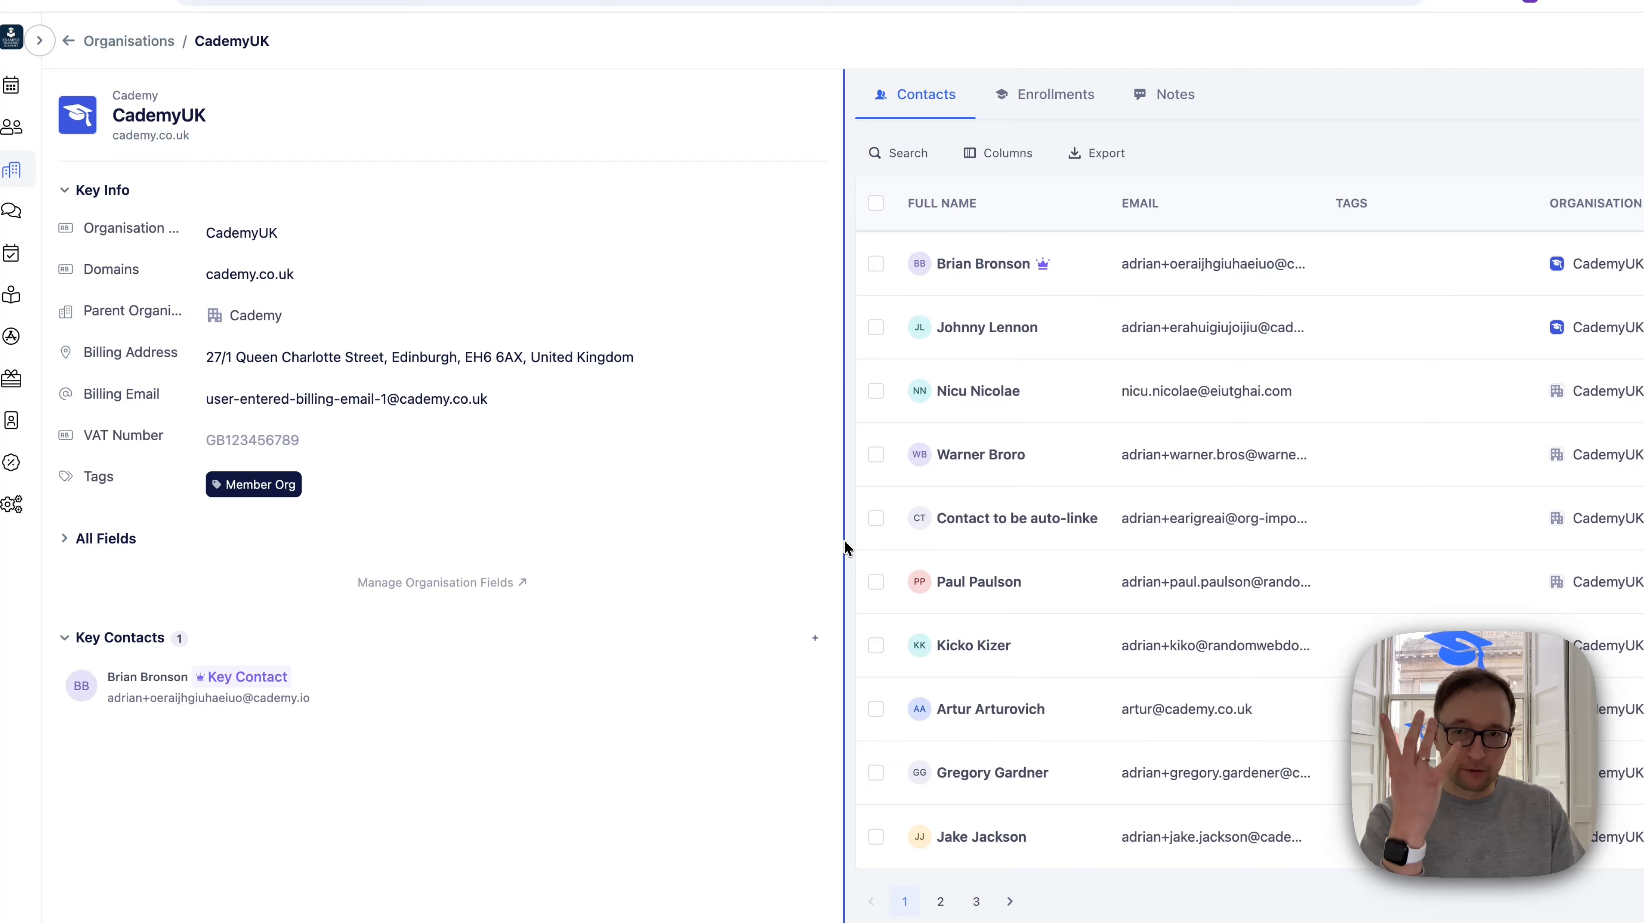
{"action": "left_click_drag", "start_coordinate": [844, 539], "coordinate": [622, 538]}
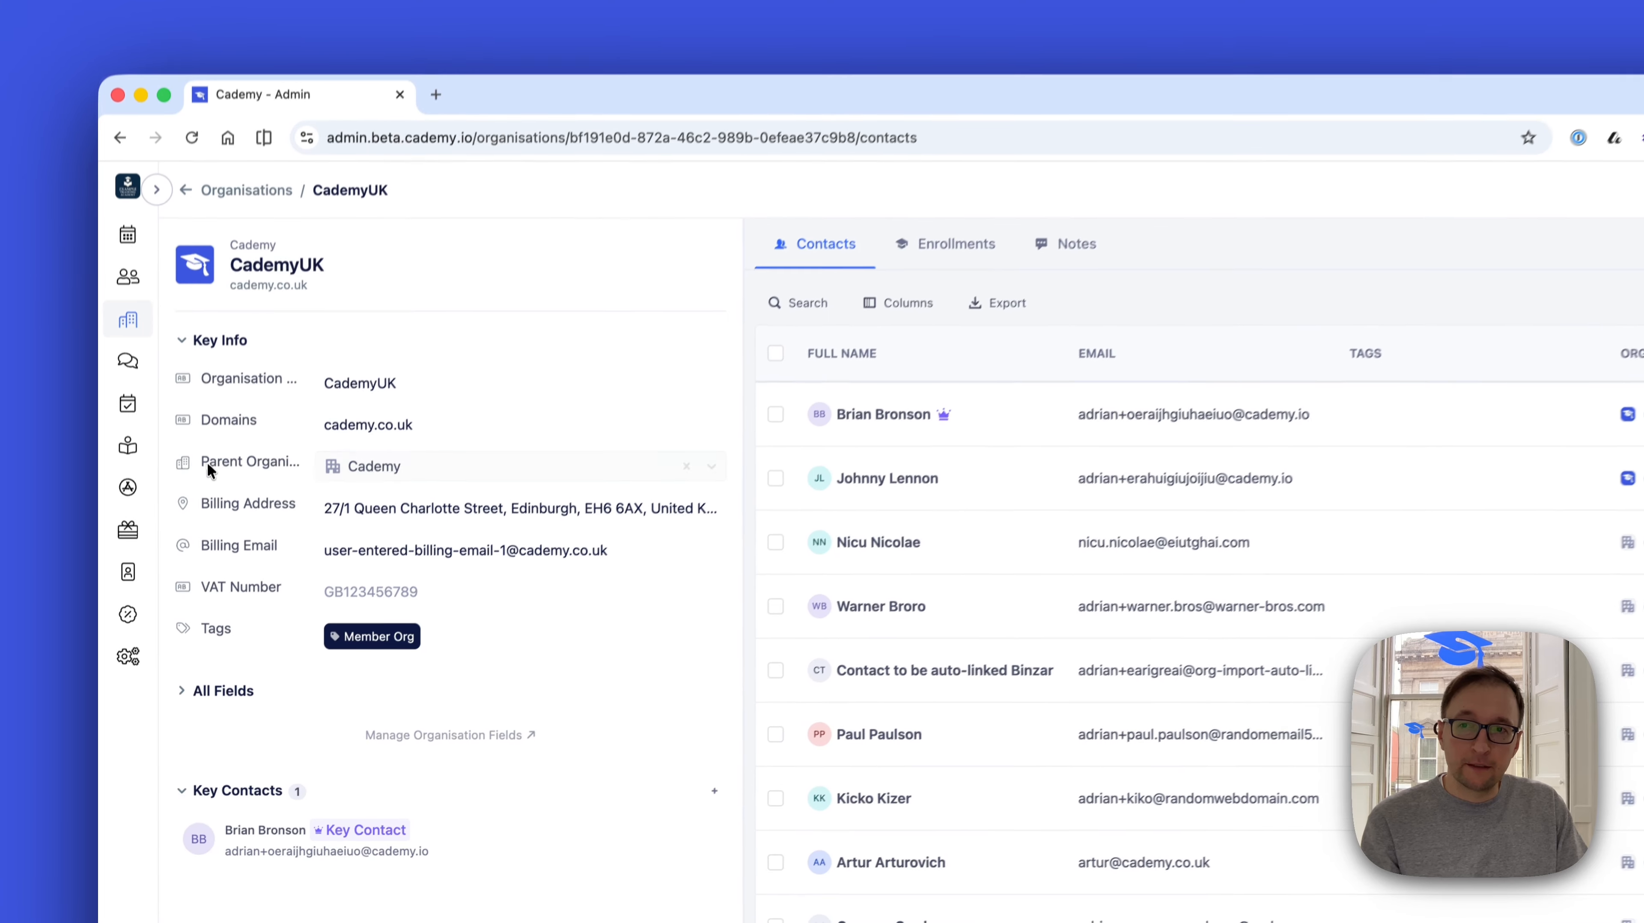
Open the record of CademyUK's parent organisation, Cademy
{"action": "left_click_drag", "start_coordinate": [201, 470], "coordinate": [260, 471]}
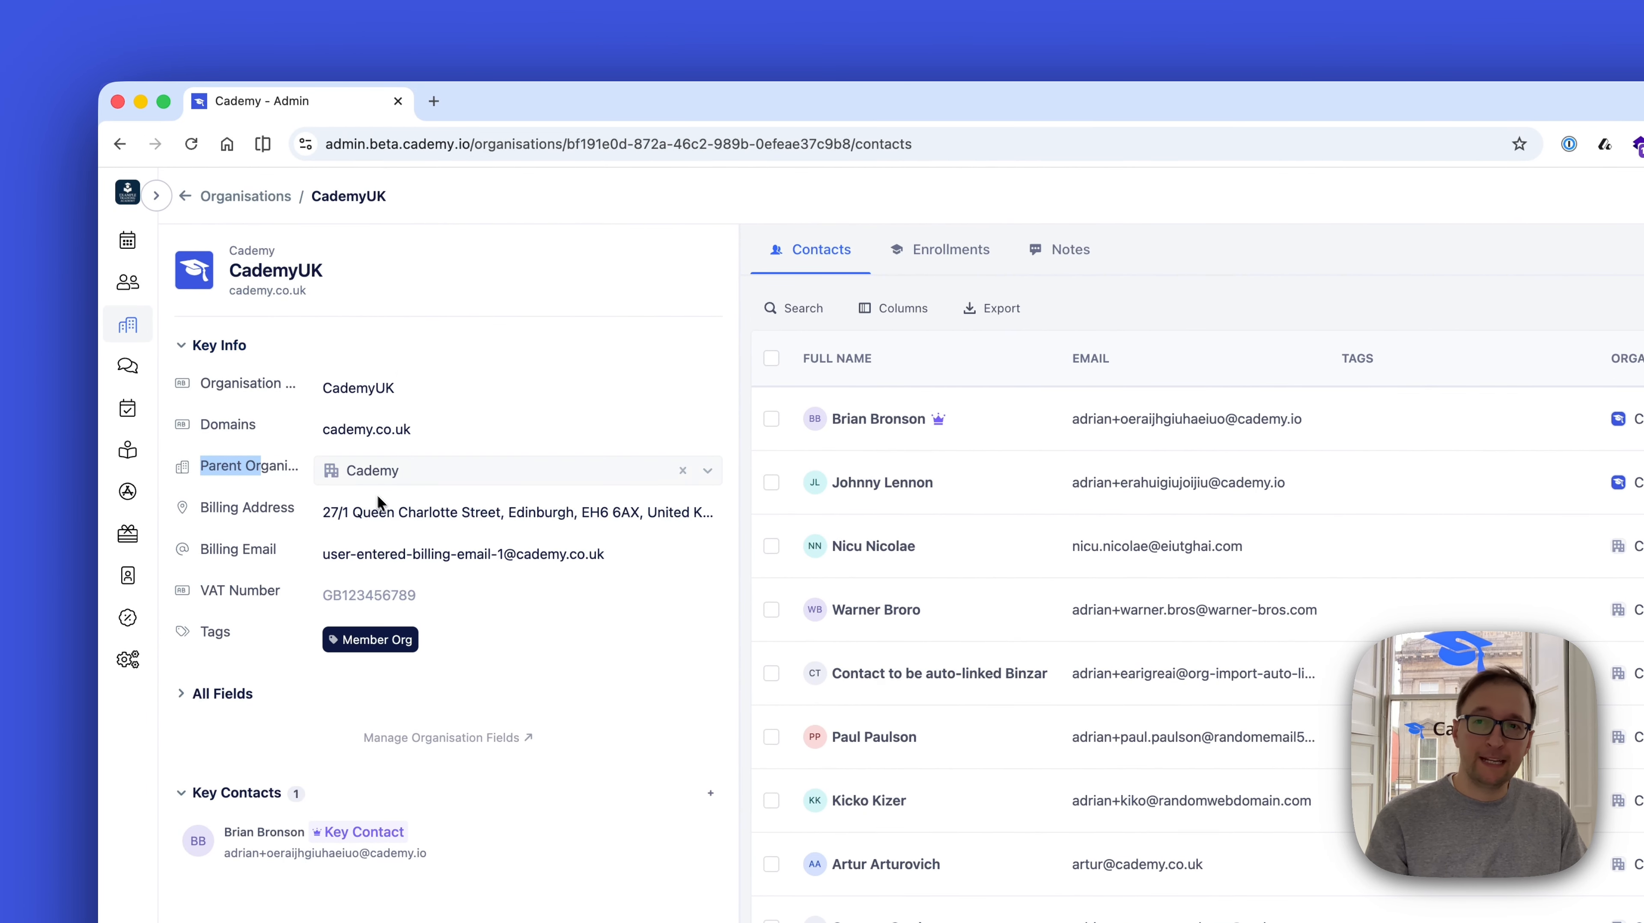
{"action": "double_click", "coordinate": [254, 267]}
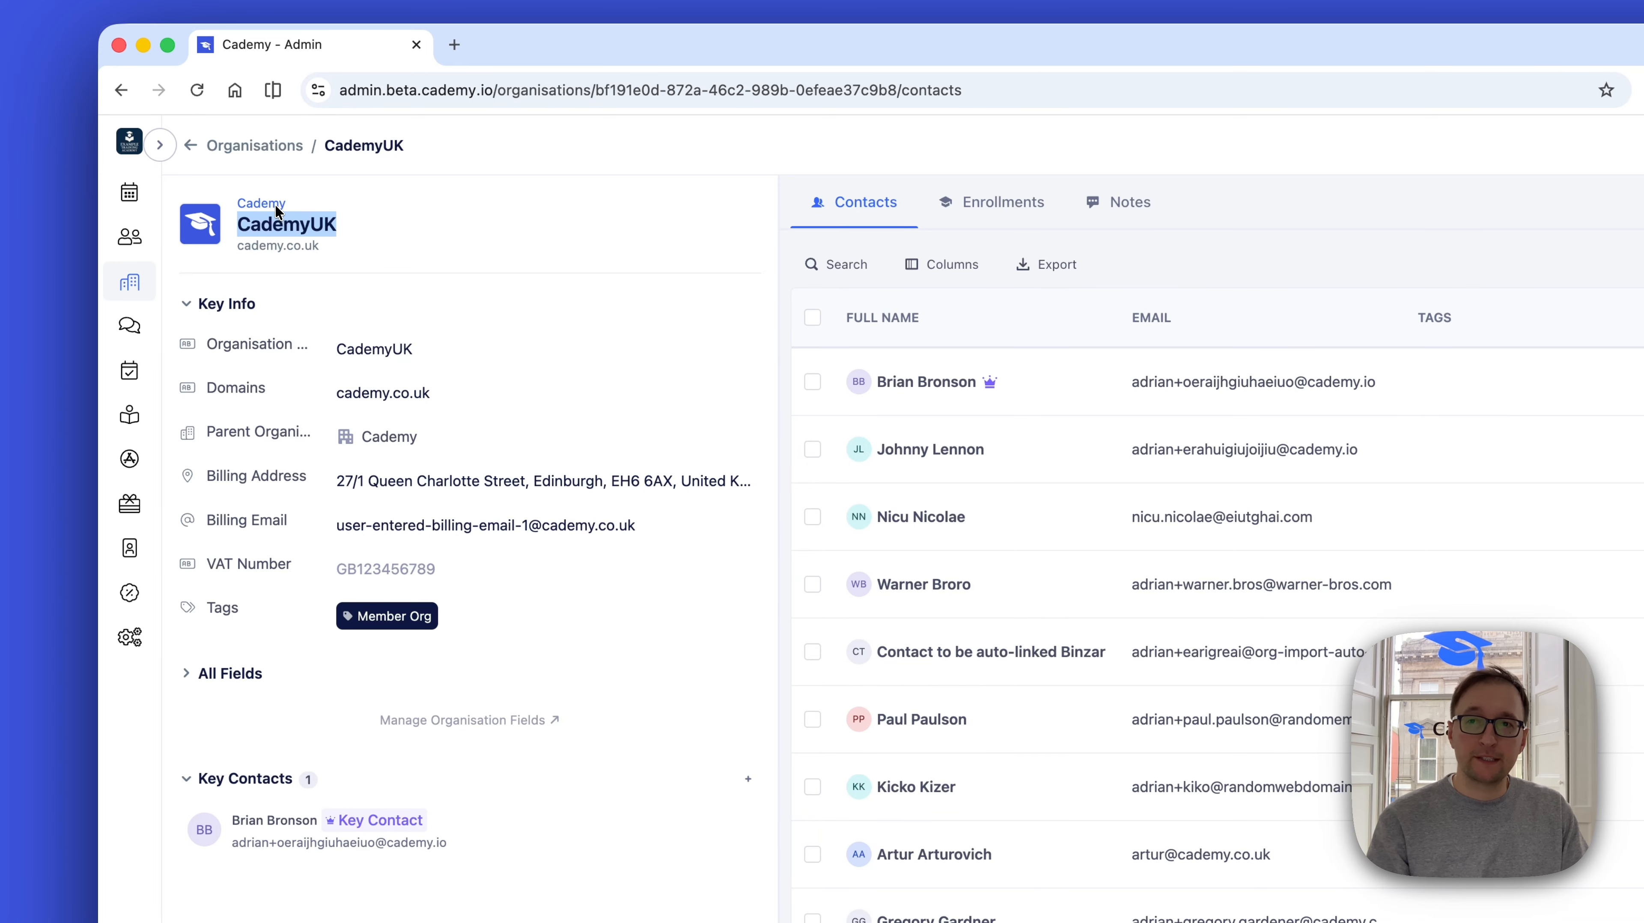
{"action": "left_click", "coordinate": [276, 208]}
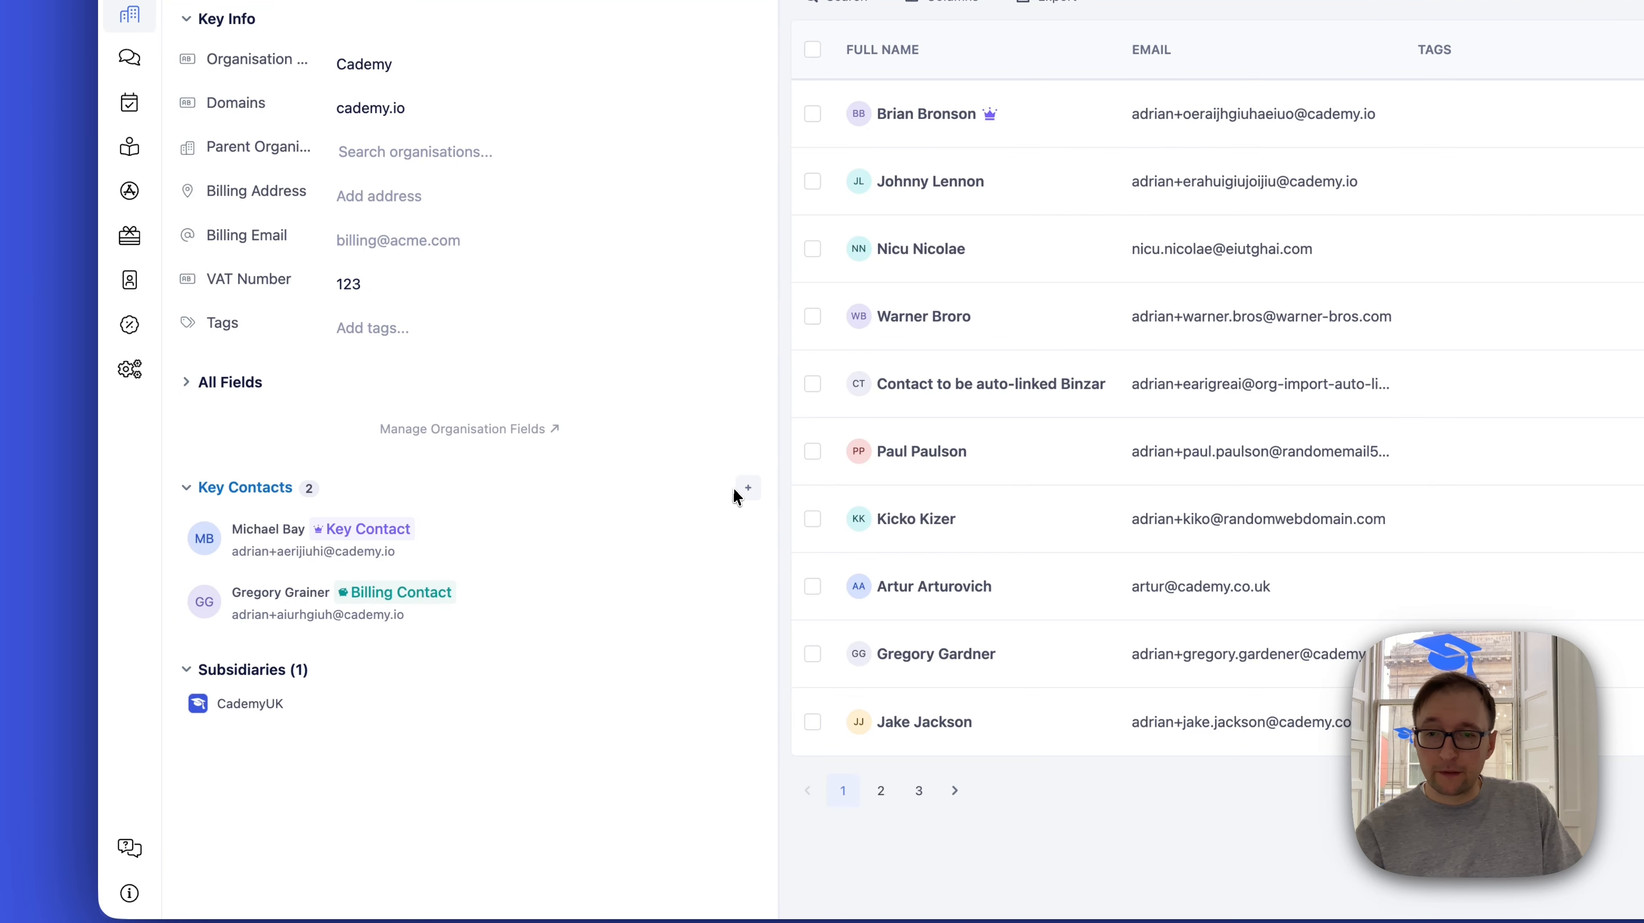
Try the Key Contact and Billing Contact options for a new contact role on Cademy, and cancel without assigning it
{"action": "left_click", "coordinate": [738, 490]}
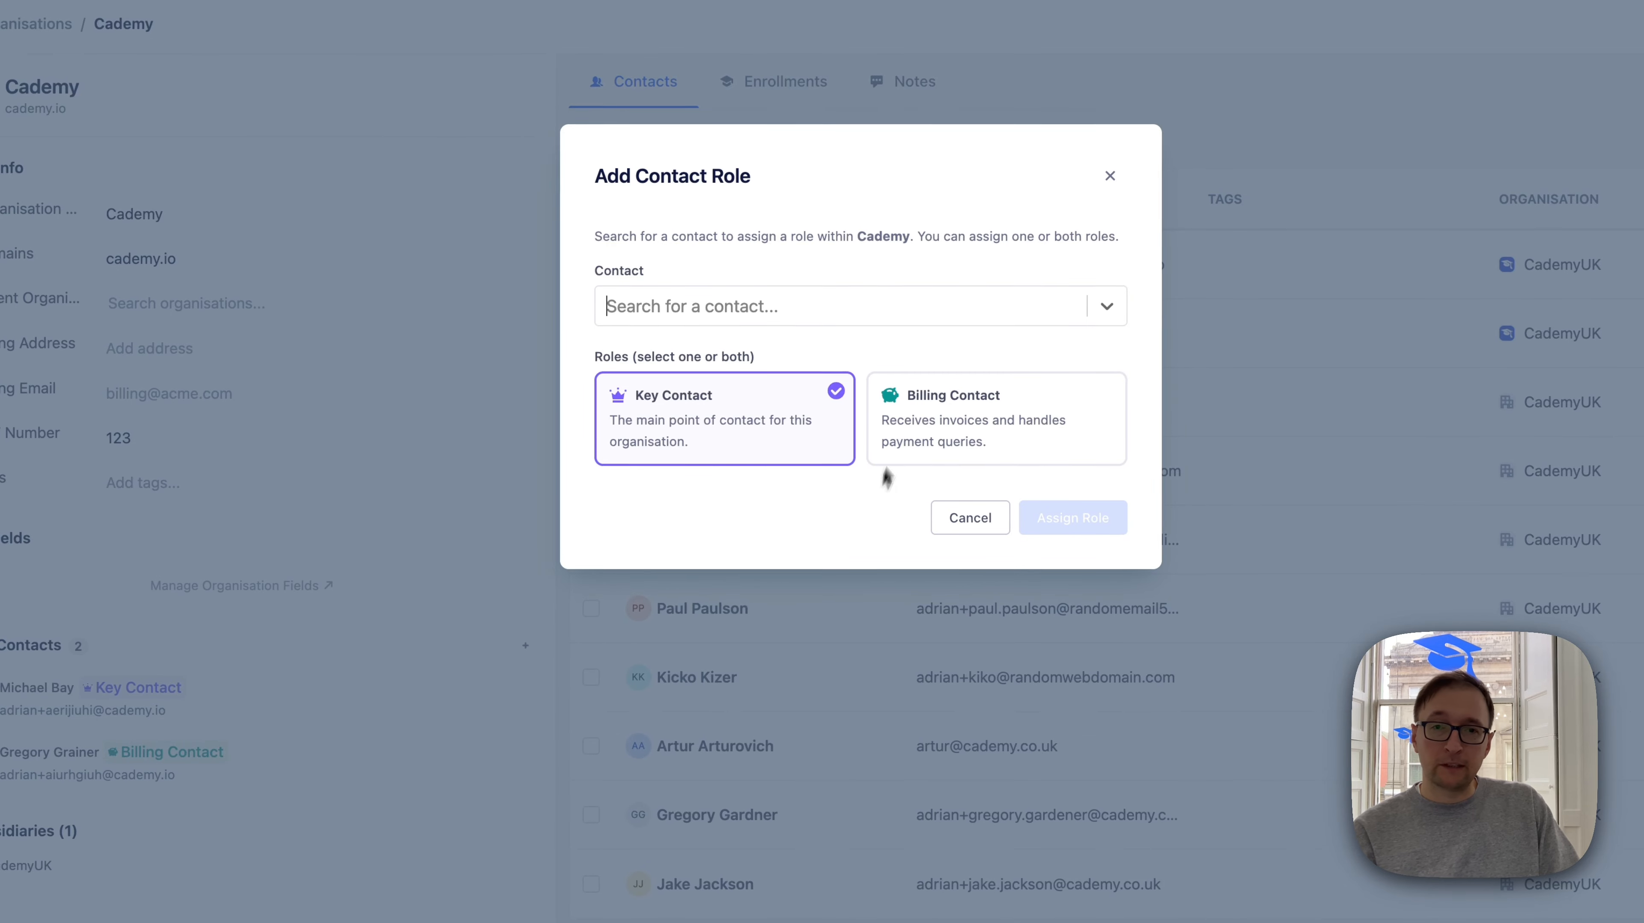
{"action": "left_click", "coordinate": [744, 300]}
{"action": "left_click", "coordinate": [745, 254]}
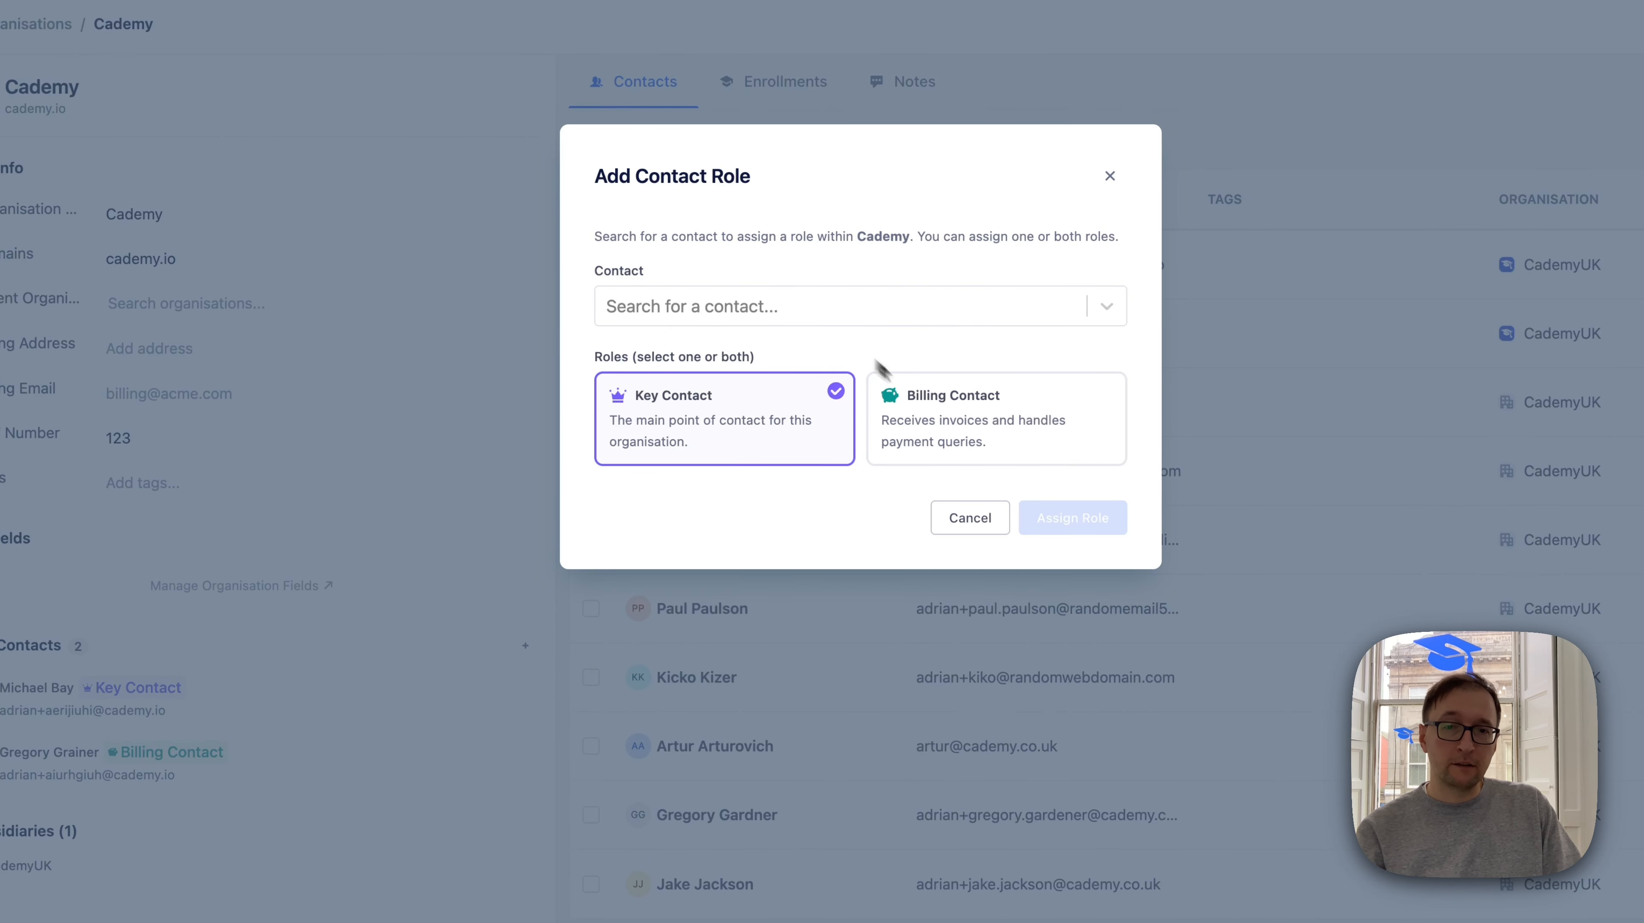
{"action": "left_click", "coordinate": [891, 417]}
{"action": "left_click", "coordinate": [792, 416]}
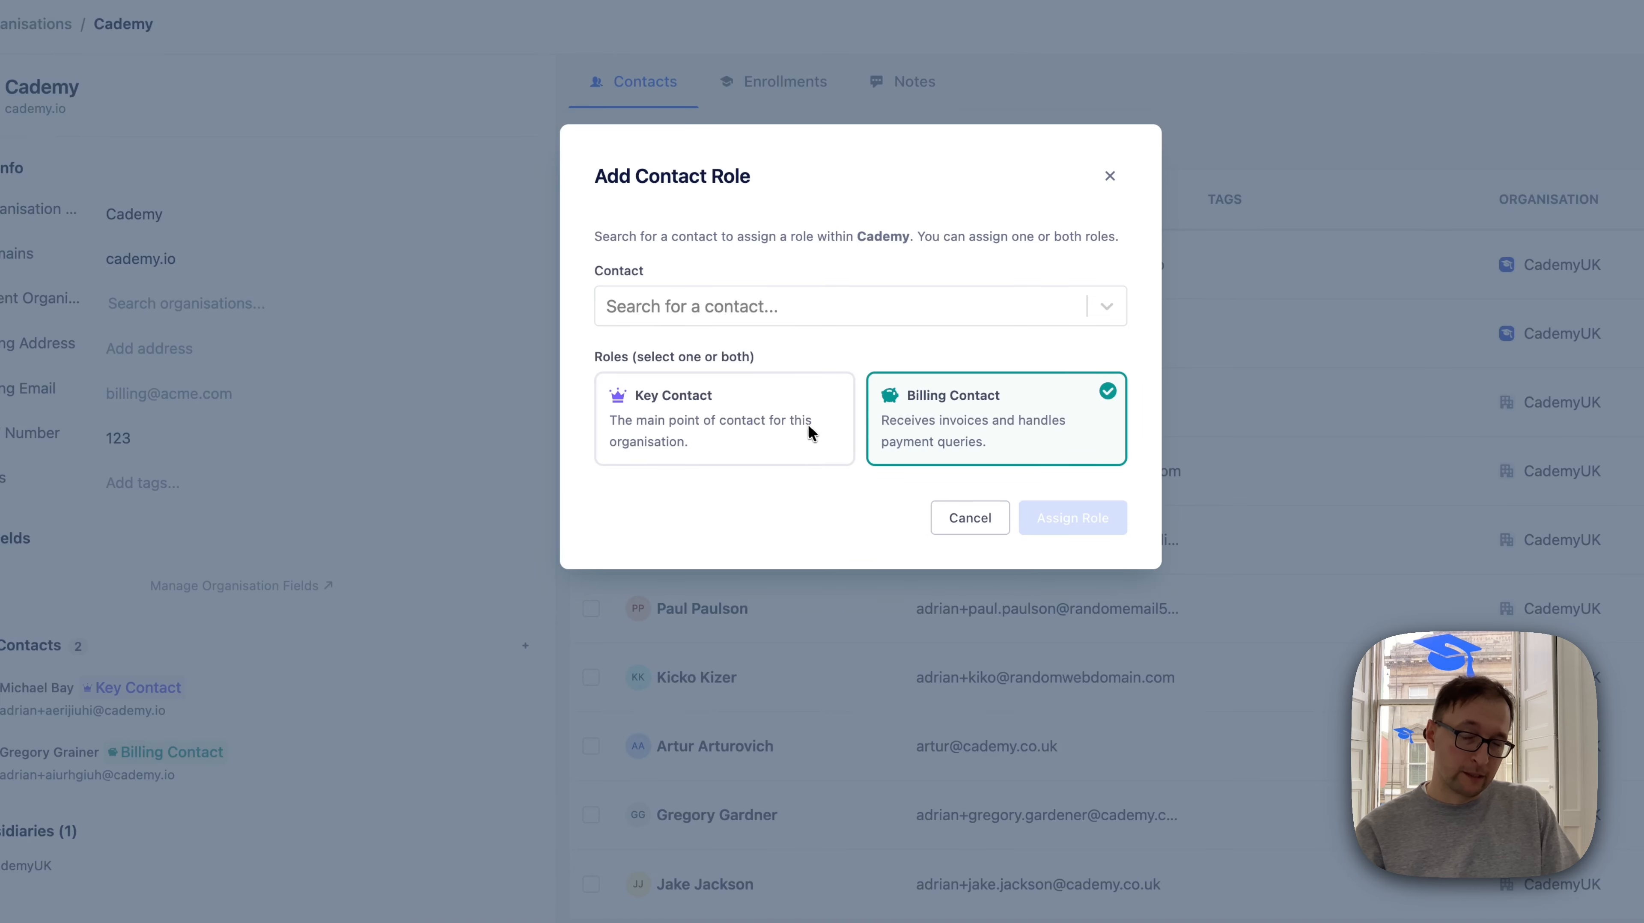
{"action": "left_click", "coordinate": [808, 427]}
{"action": "left_click", "coordinate": [948, 417]}
{"action": "left_click", "coordinate": [690, 428]}
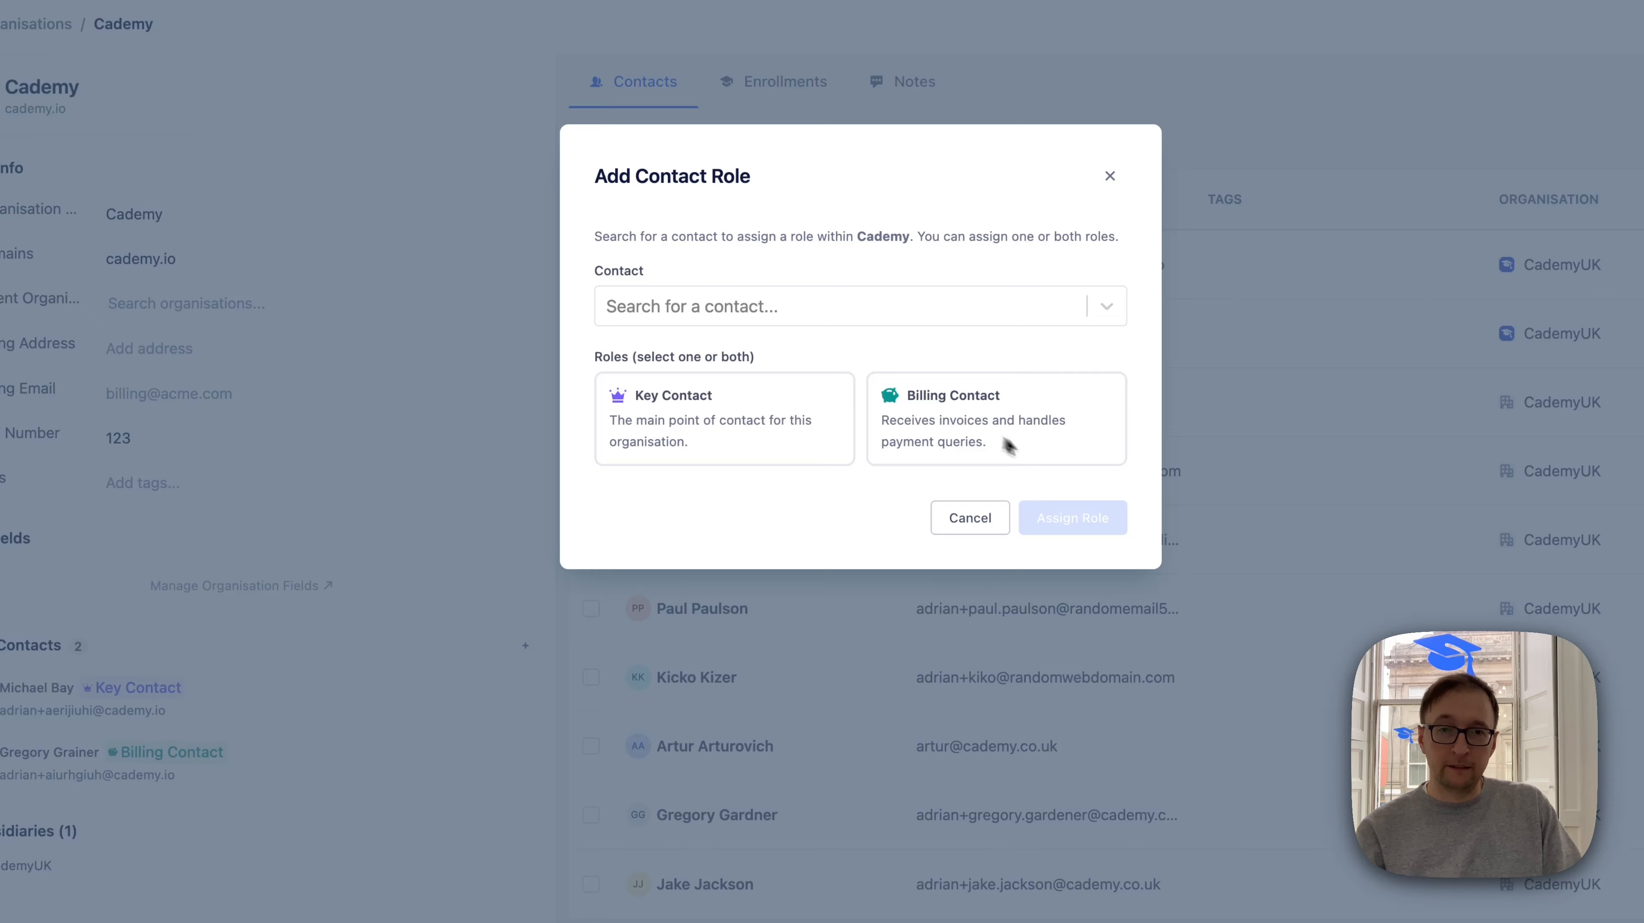
{"action": "left_click", "coordinate": [953, 511]}
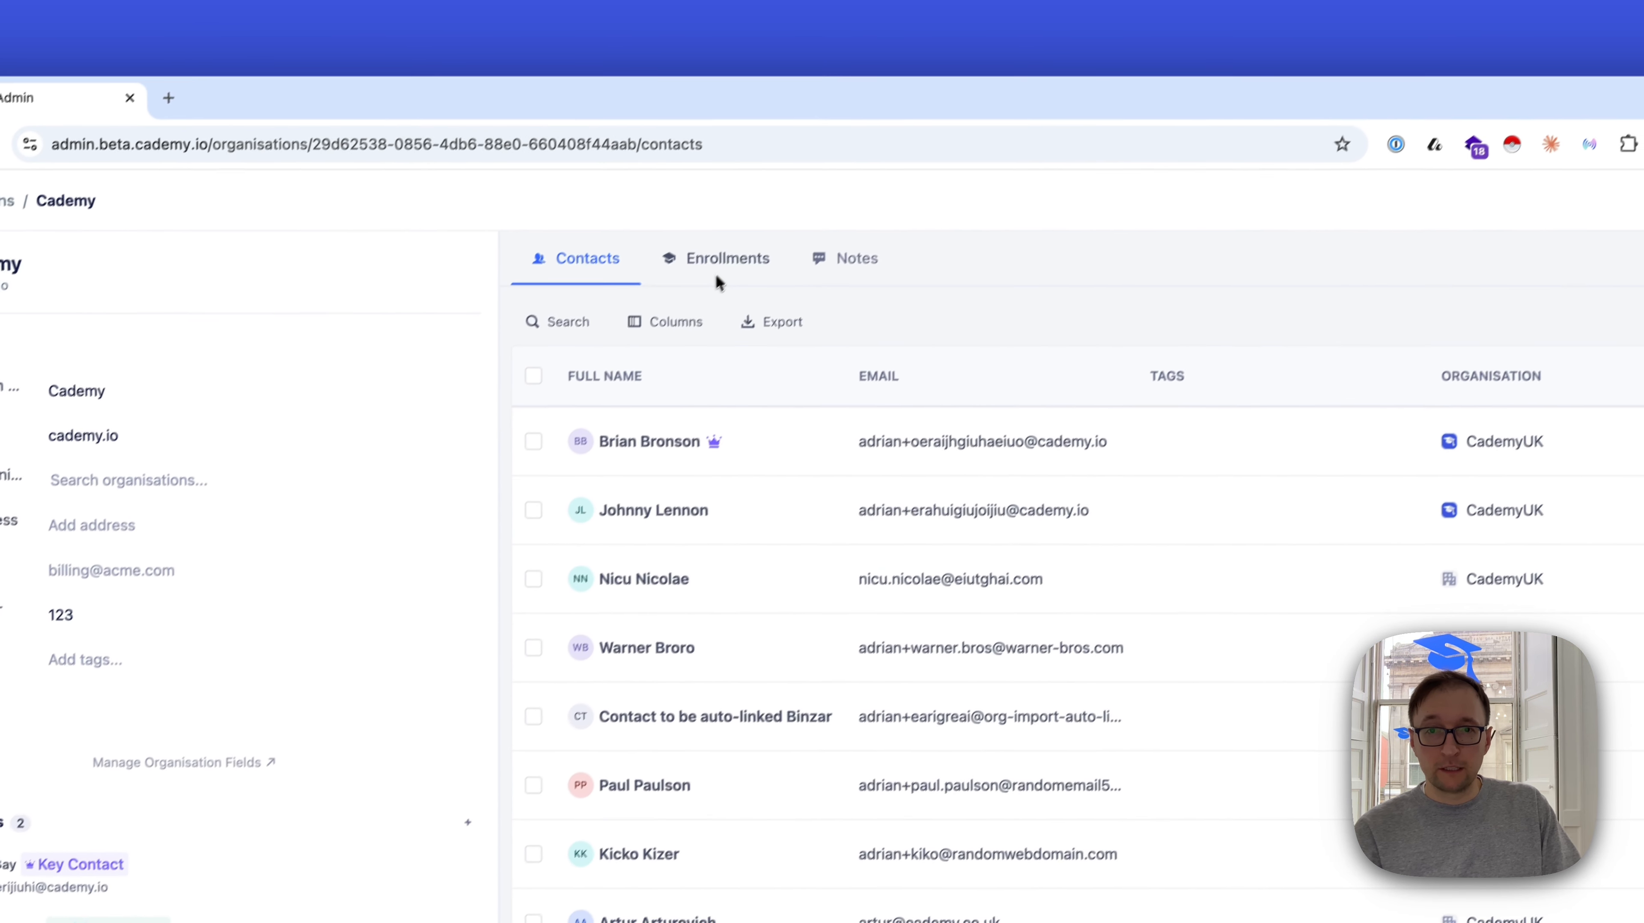
Start a new enrollment for Cademy in the Stargazing Masterclass (Online & In-Person Dates Options) on Thu, 31/12/26, 09:00 GMT
{"action": "left_click", "coordinate": [716, 262]}
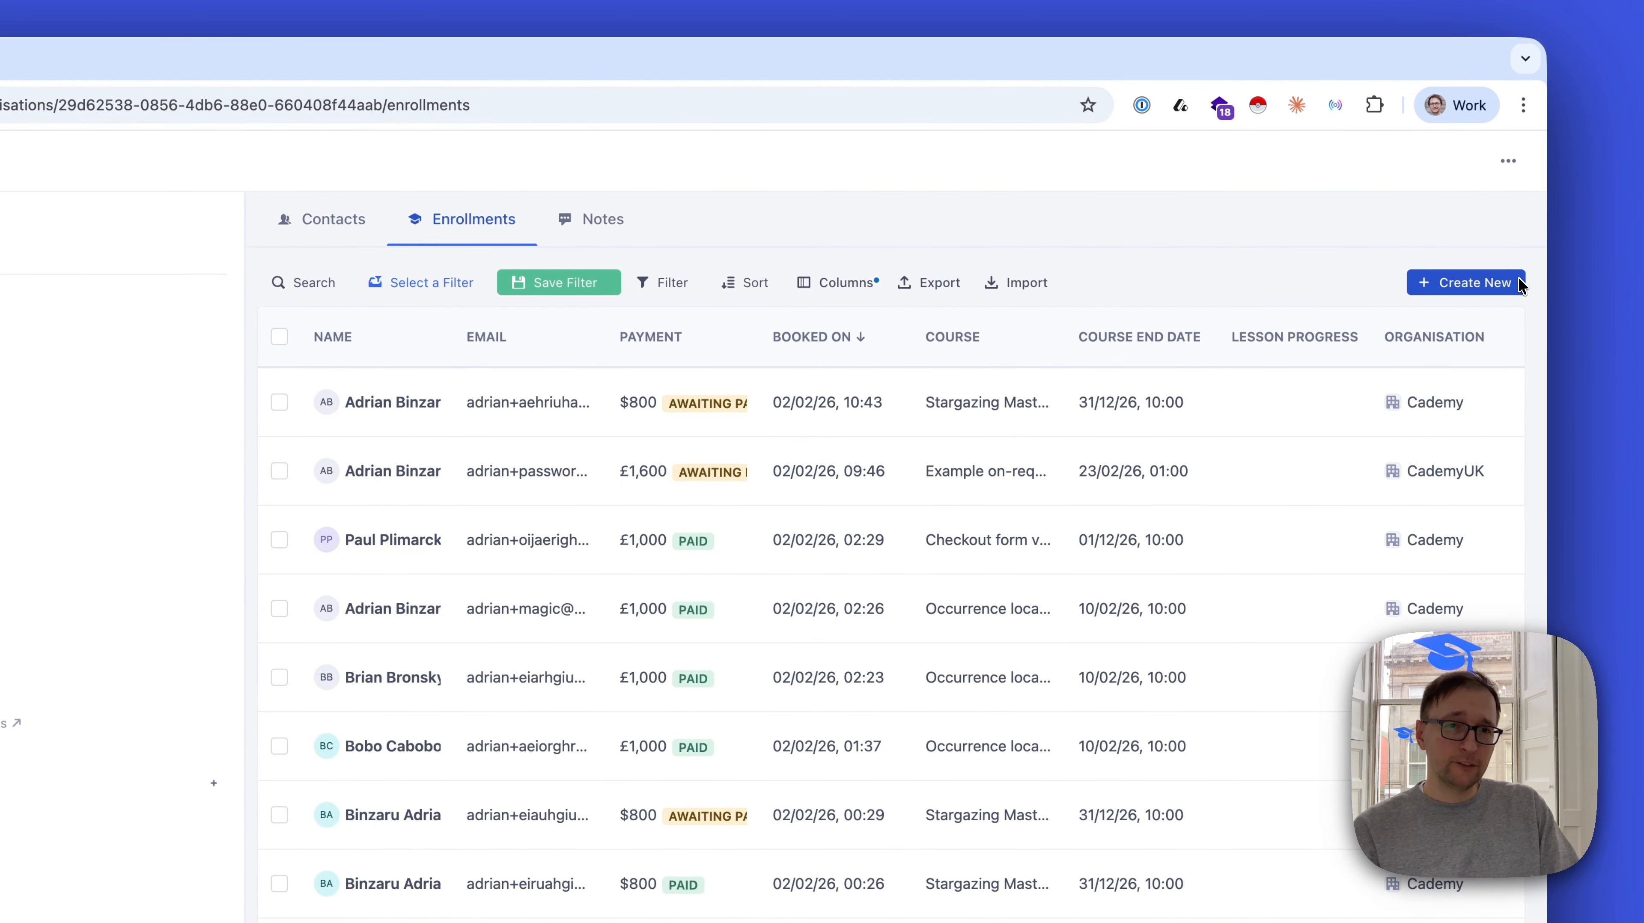
{"action": "left_click", "coordinate": [1596, 306]}
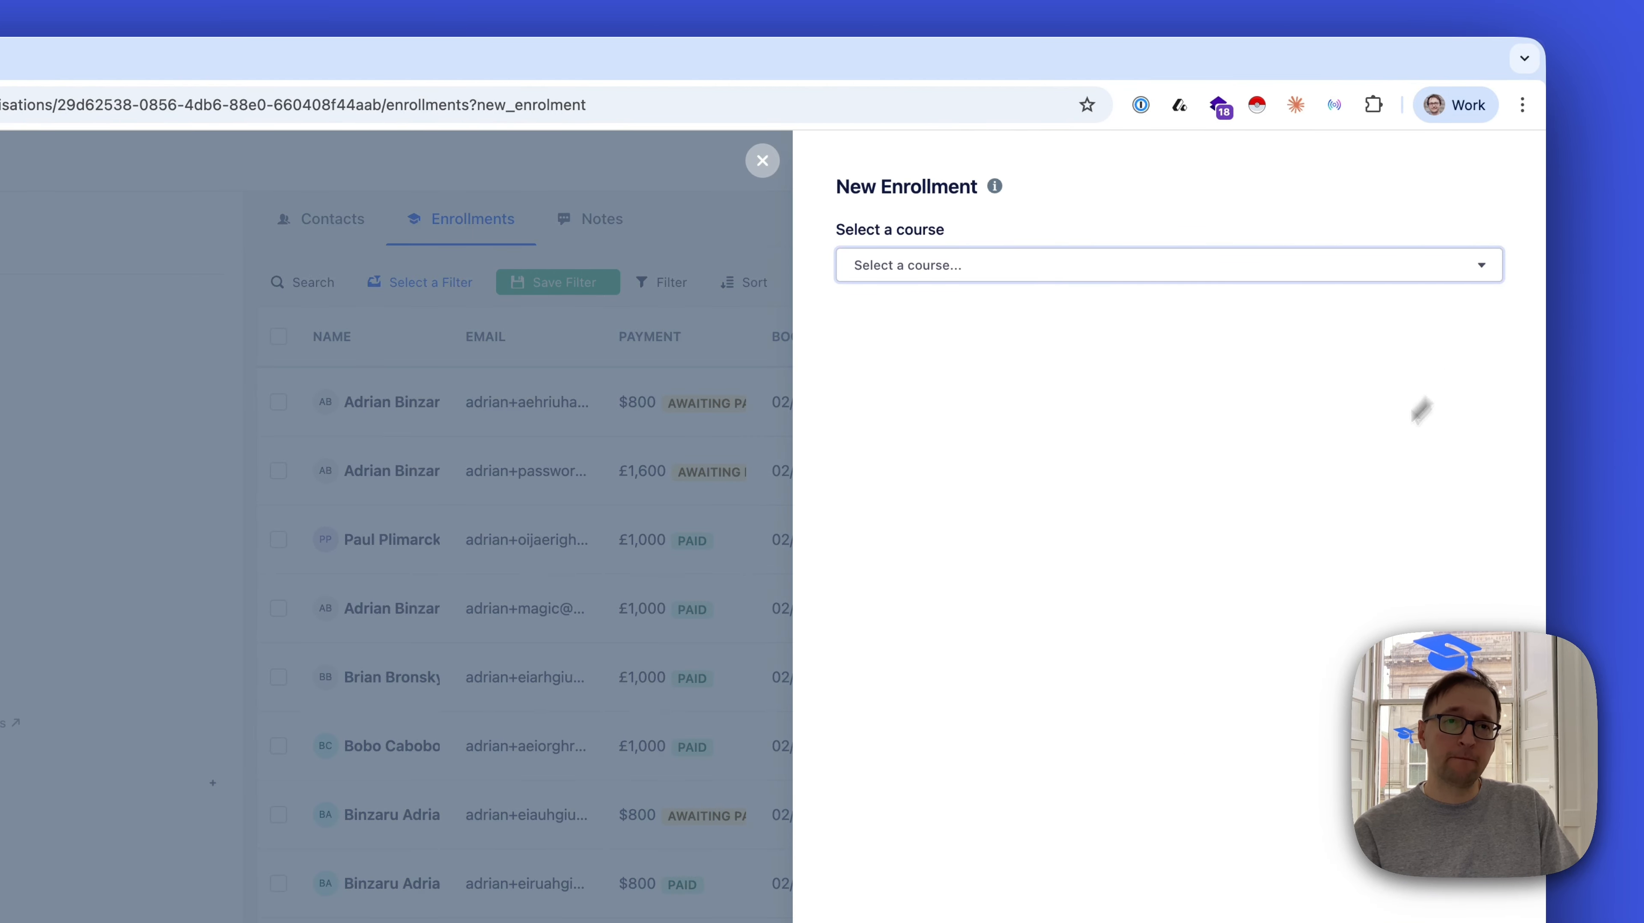
{"action": "left_click", "coordinate": [879, 272]}
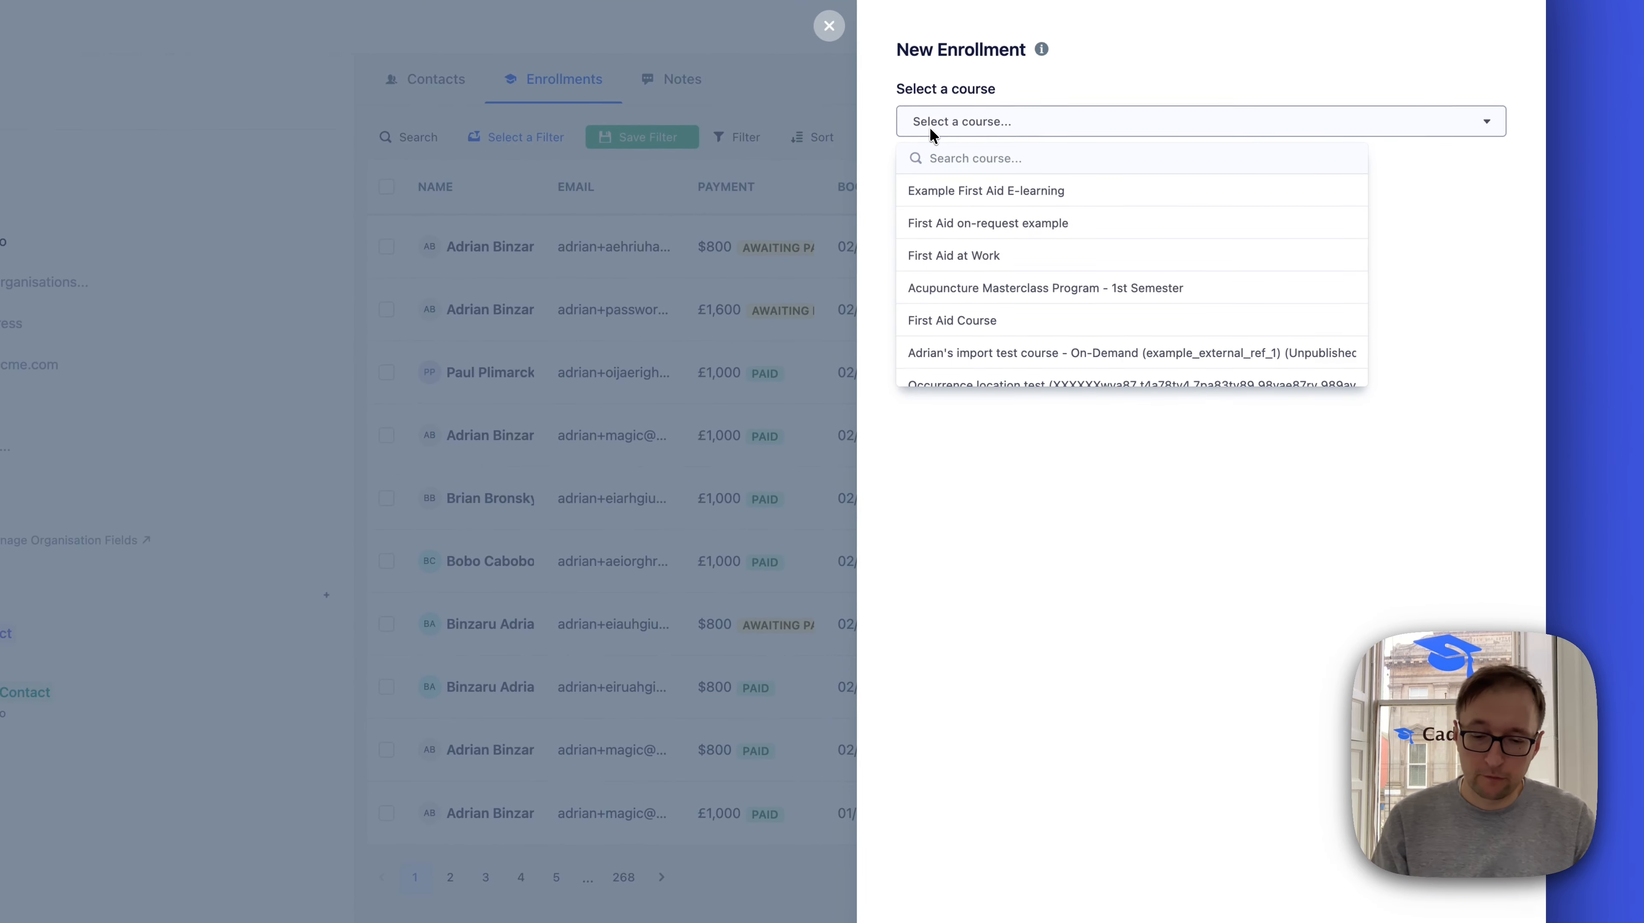
{"action": "type", "text": "star"}
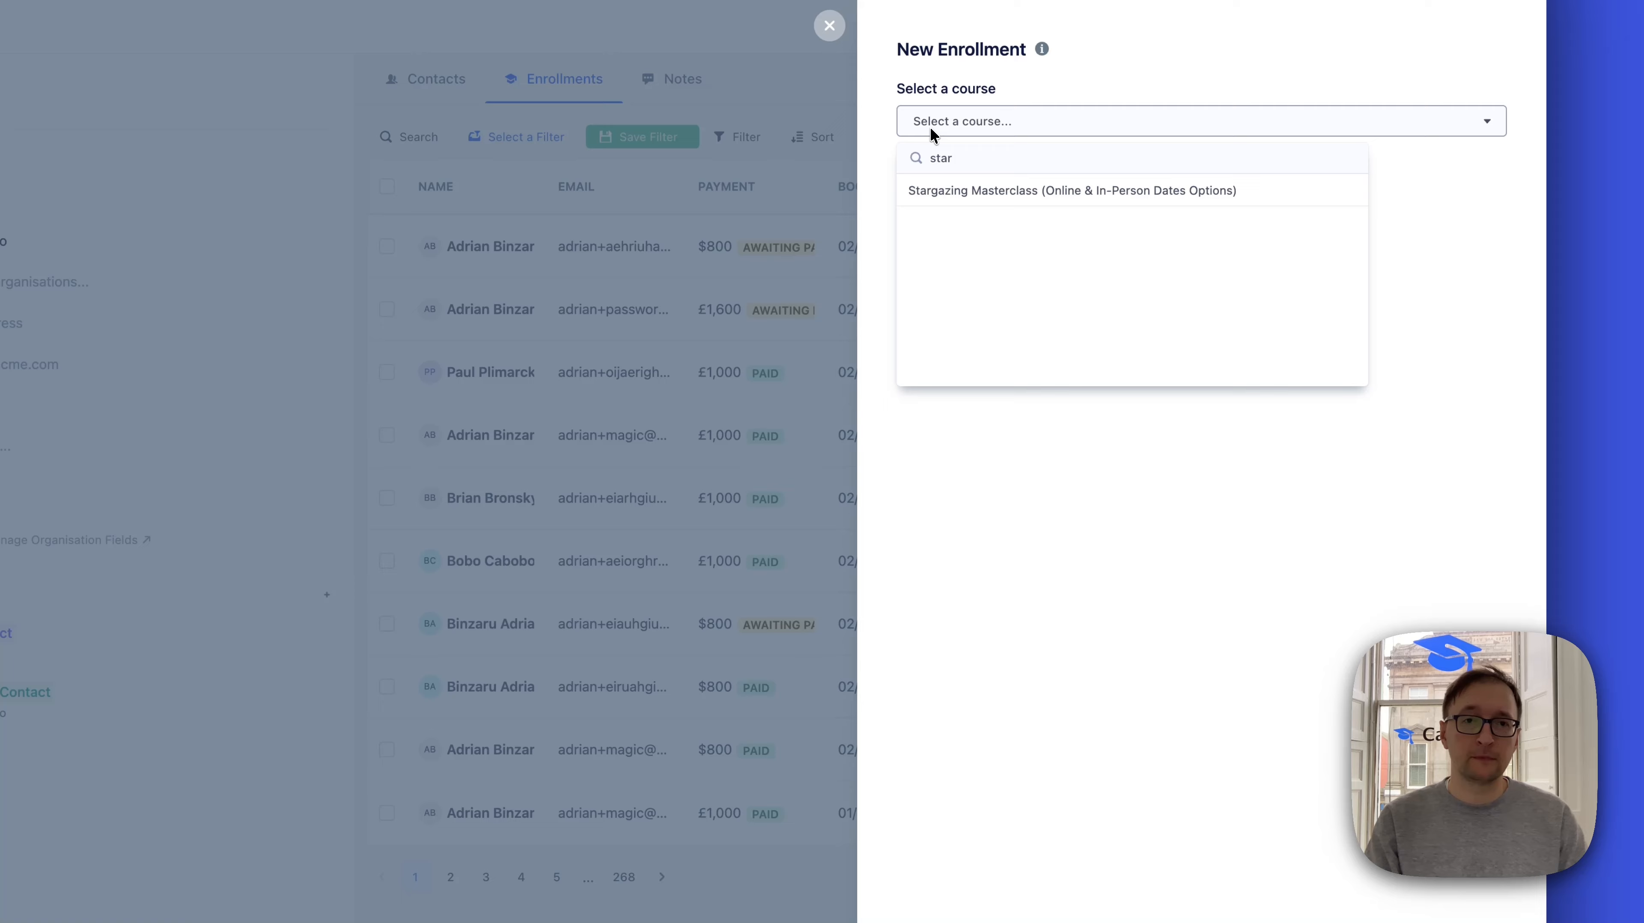
{"action": "left_click", "coordinate": [972, 192]}
{"action": "left_click", "coordinate": [971, 200]}
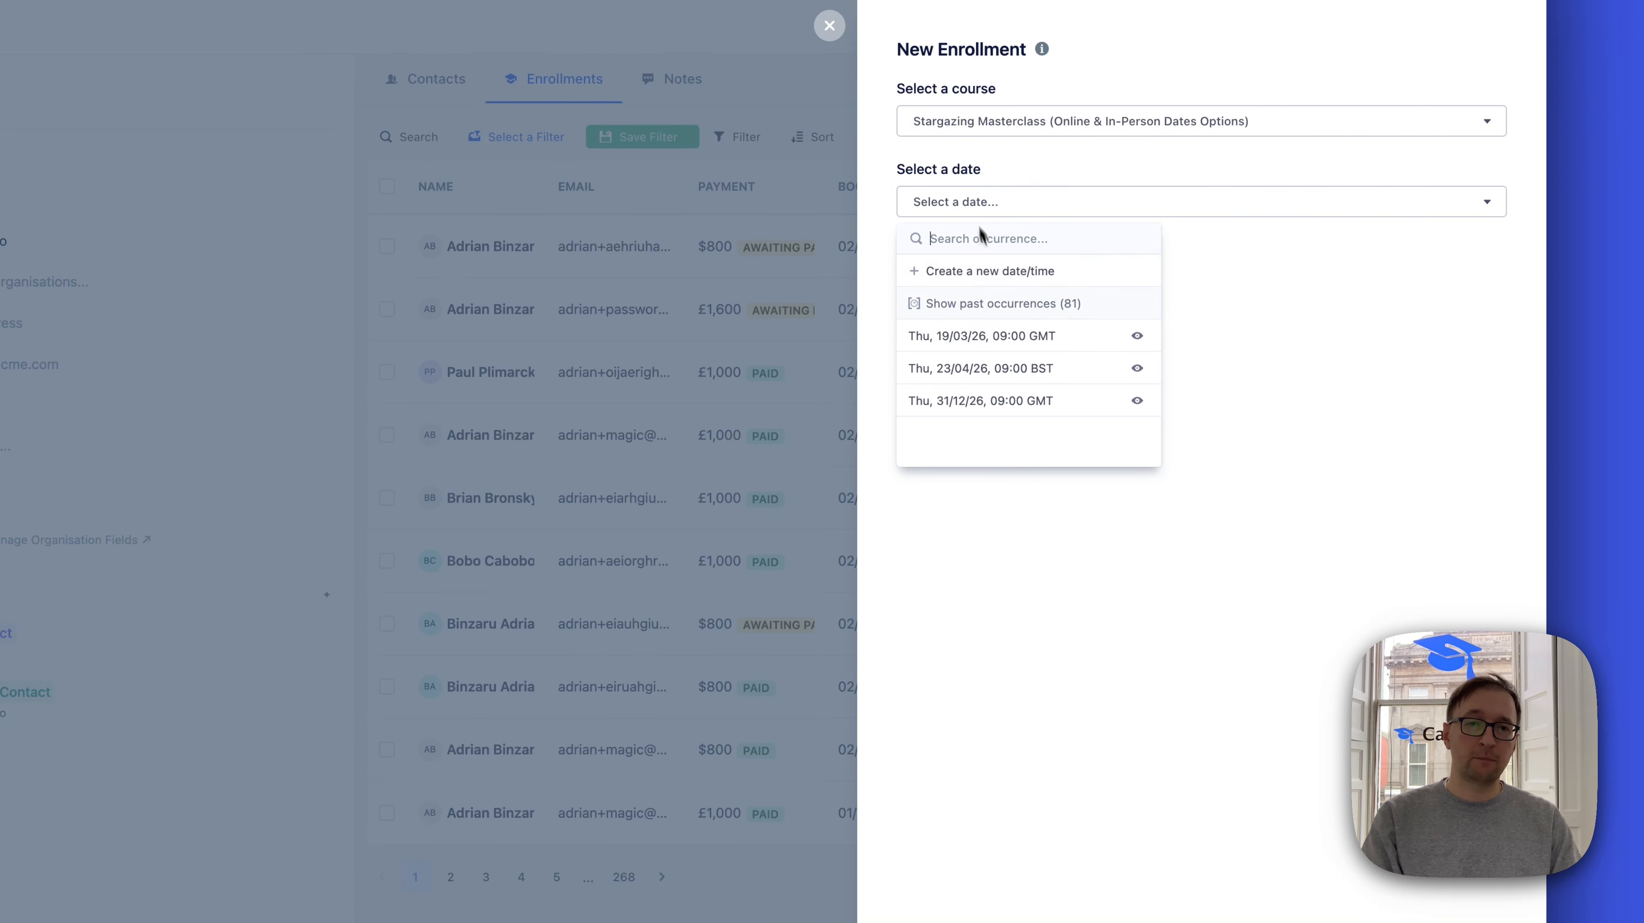
{"action": "left_click", "coordinate": [969, 400]}
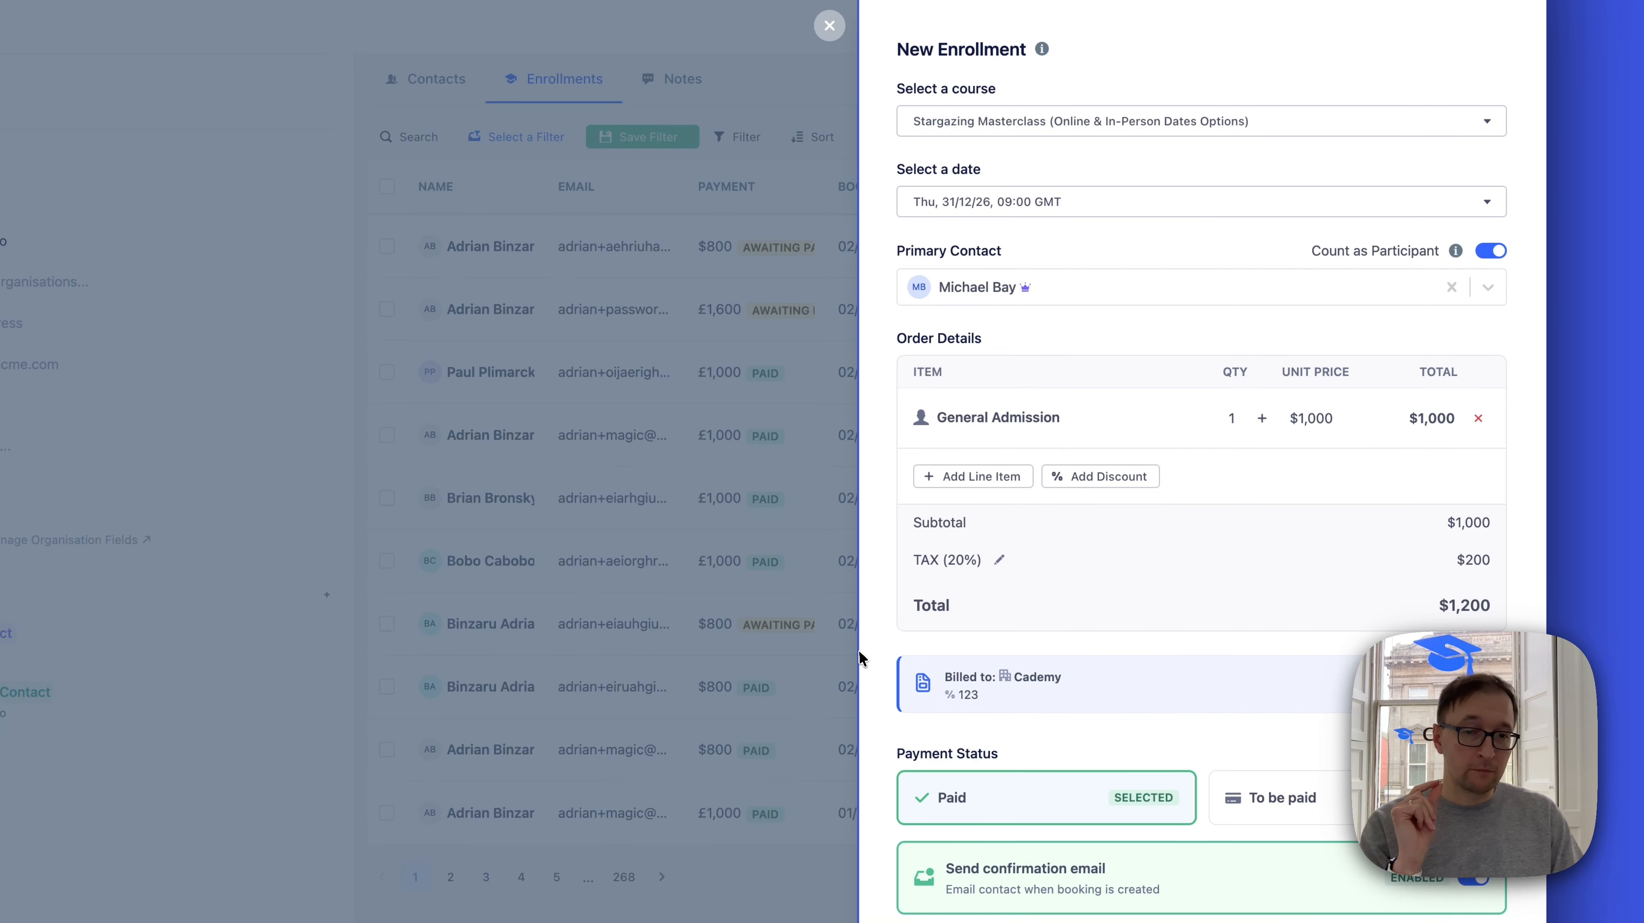
Set the primary contact to the first match for "cademy japan" and raise the General Admission quantity to 2
{"action": "left_click_drag", "start_coordinate": [859, 659], "coordinate": [891, 678]}
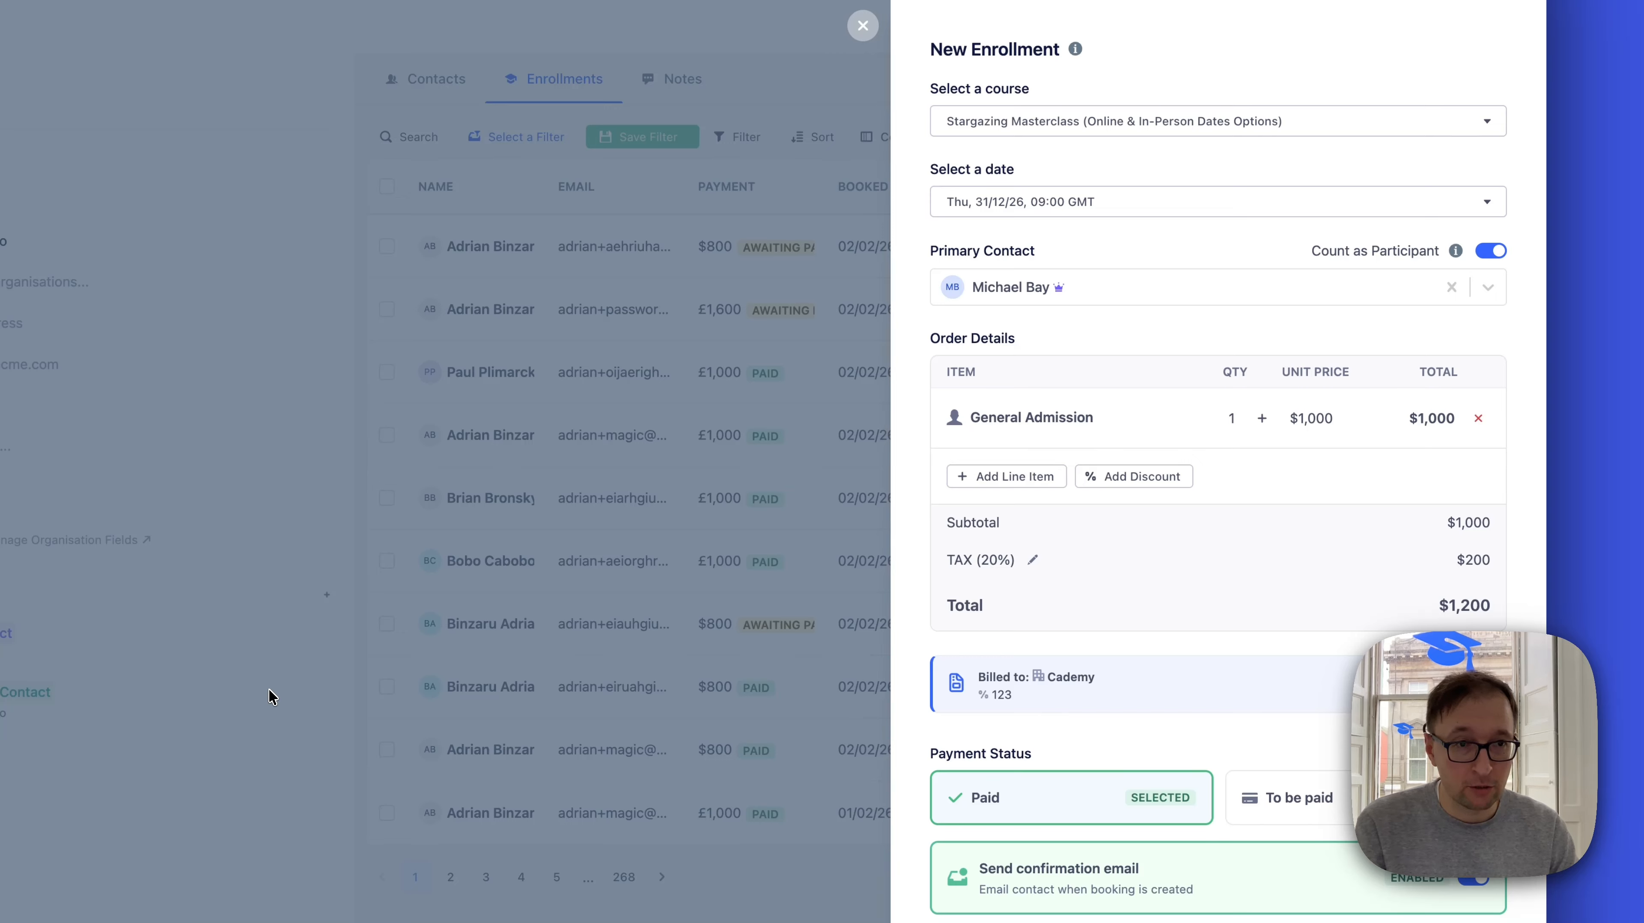
{"action": "left_click", "coordinate": [1213, 287]}
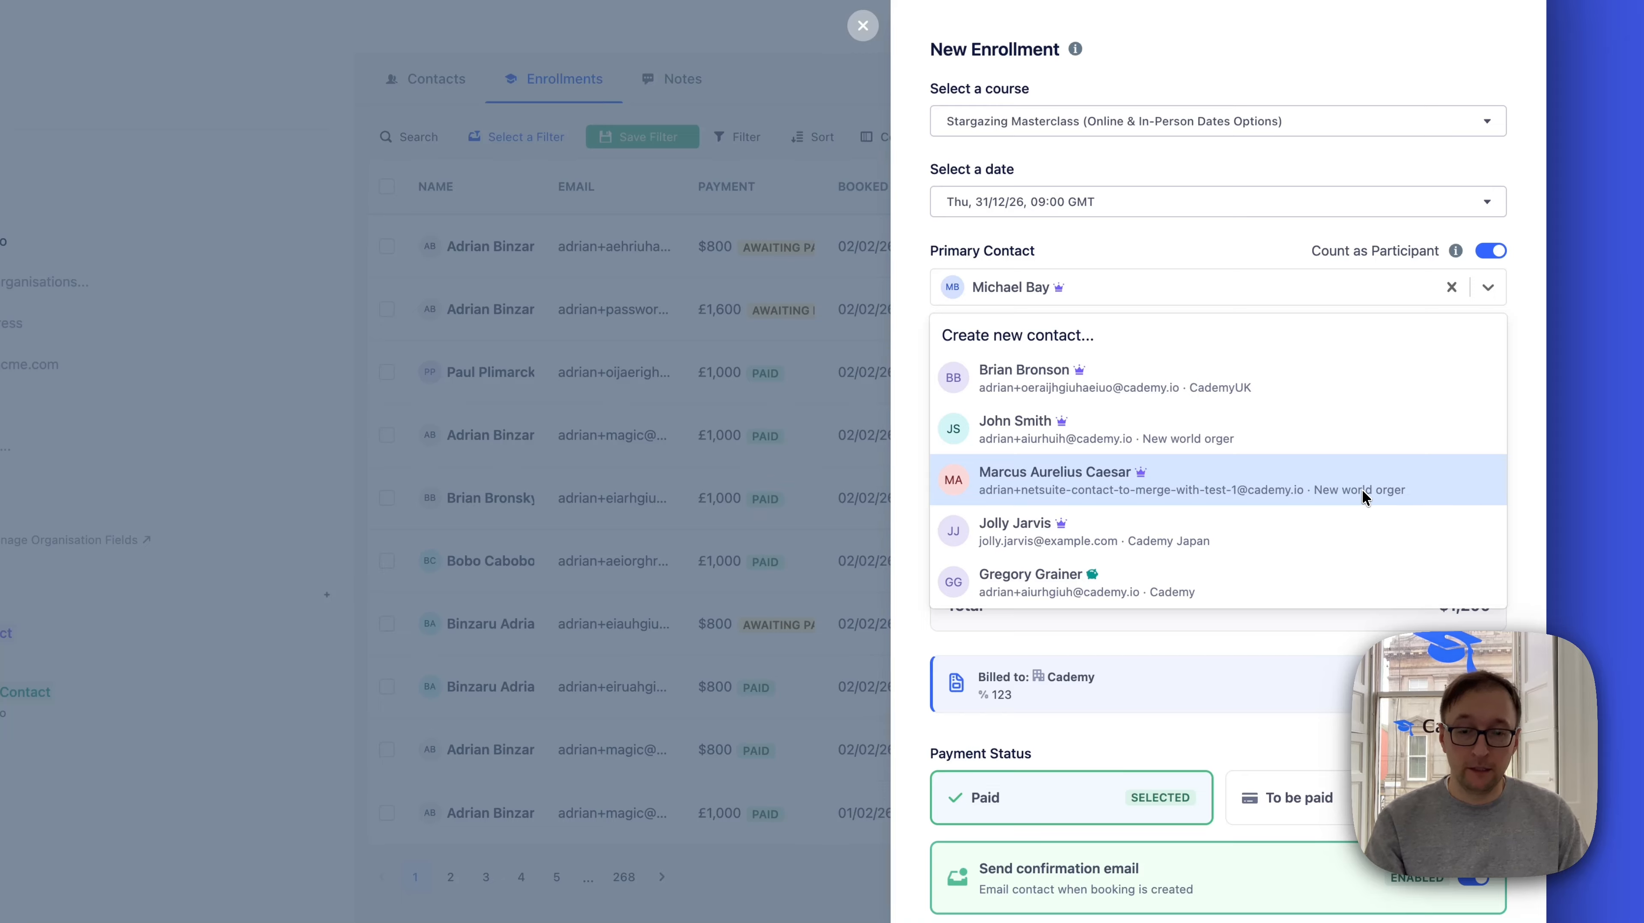
{"action": "type", "text": "cademy "}
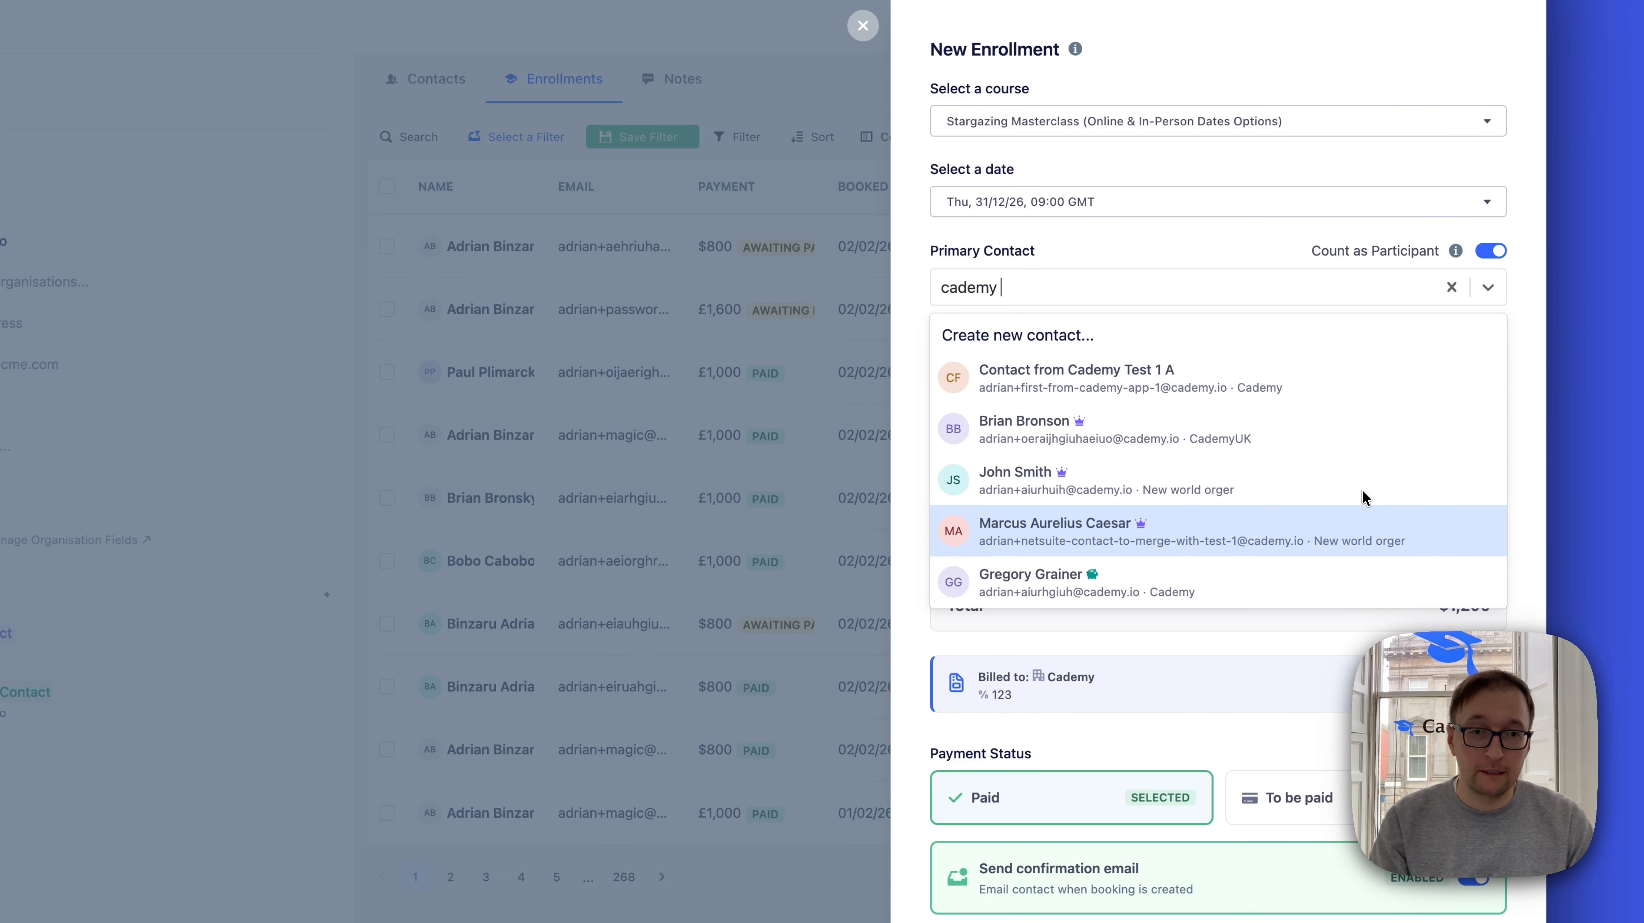
{"action": "type", "text": "japa"}
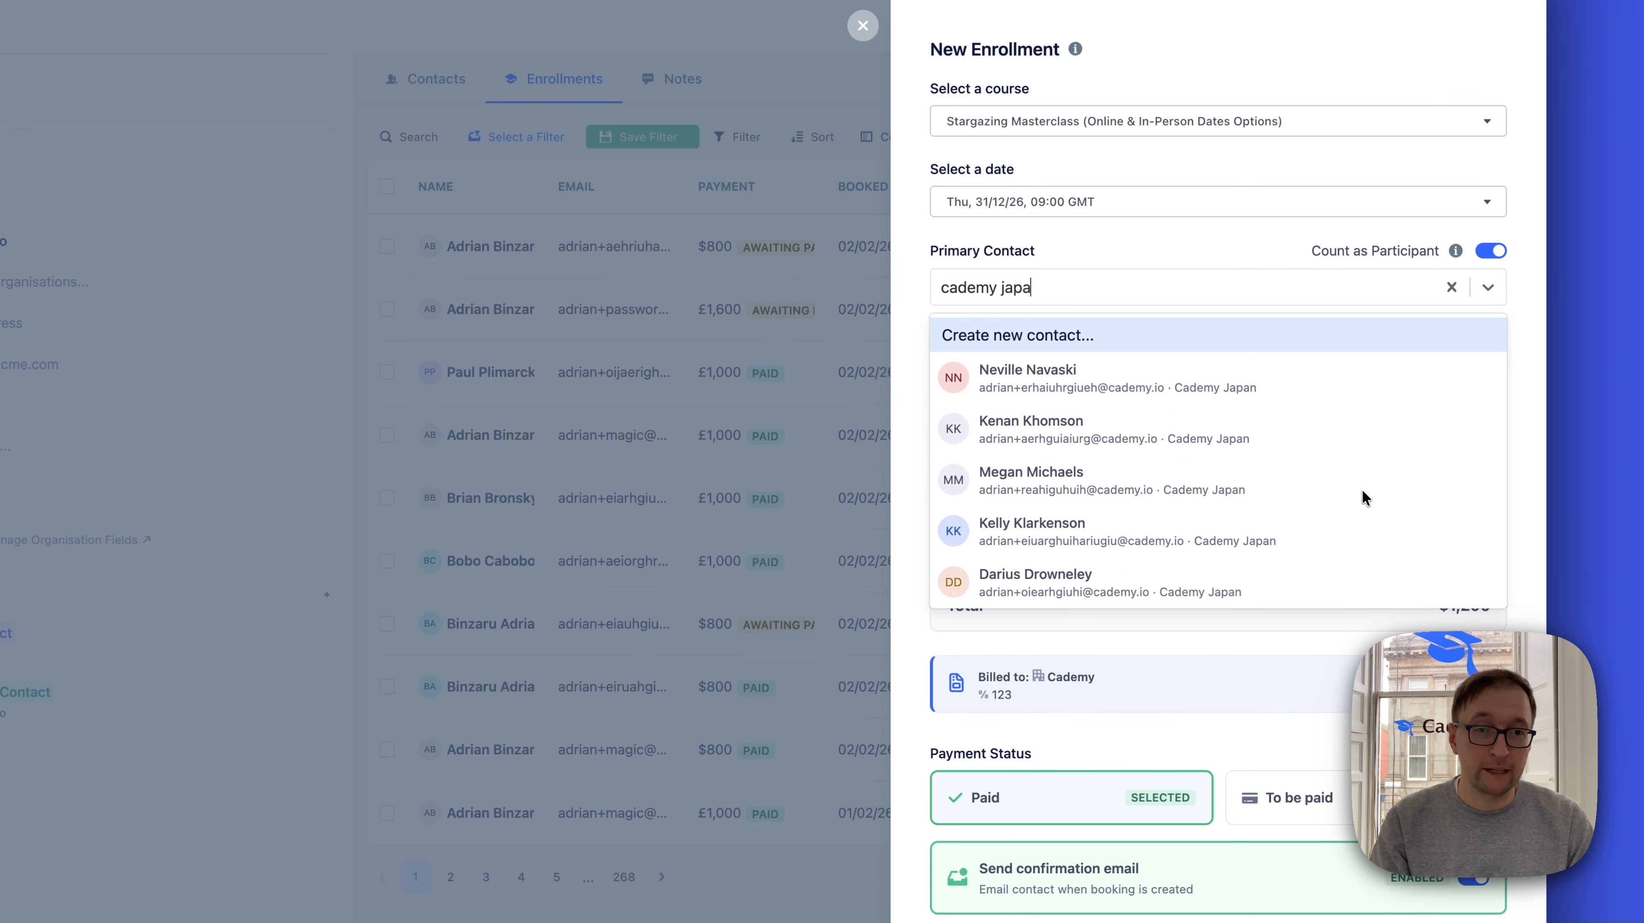
{"action": "type", "text": "n"}
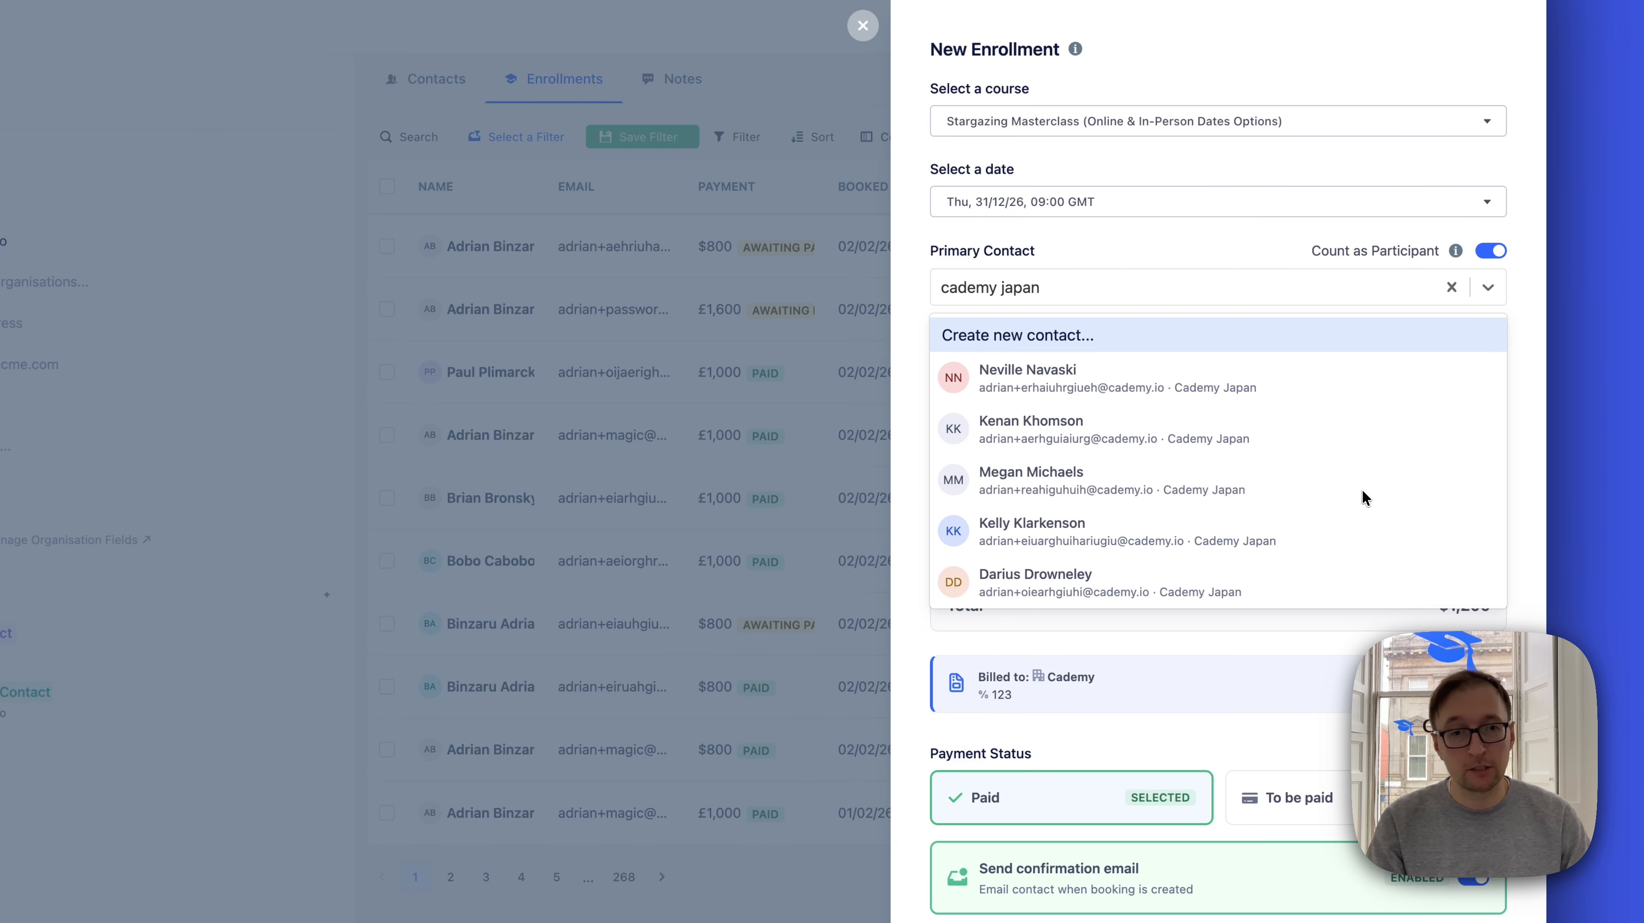
{"action": "left_click", "coordinate": [1143, 391]}
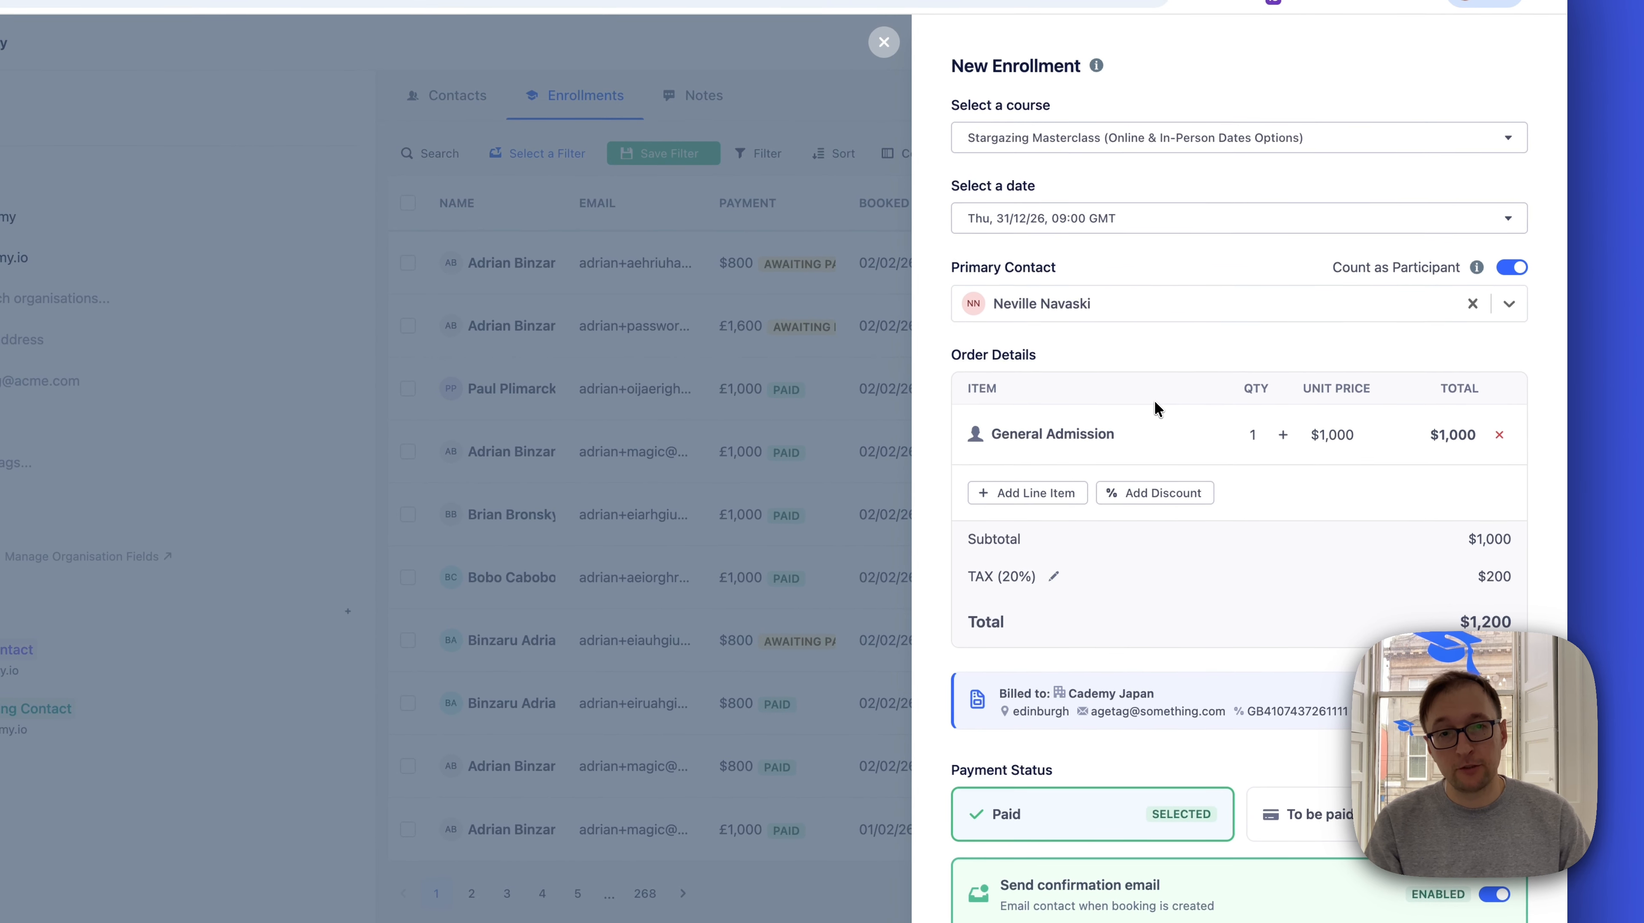
{"action": "mouse_move", "coordinate": [1025, 311]}
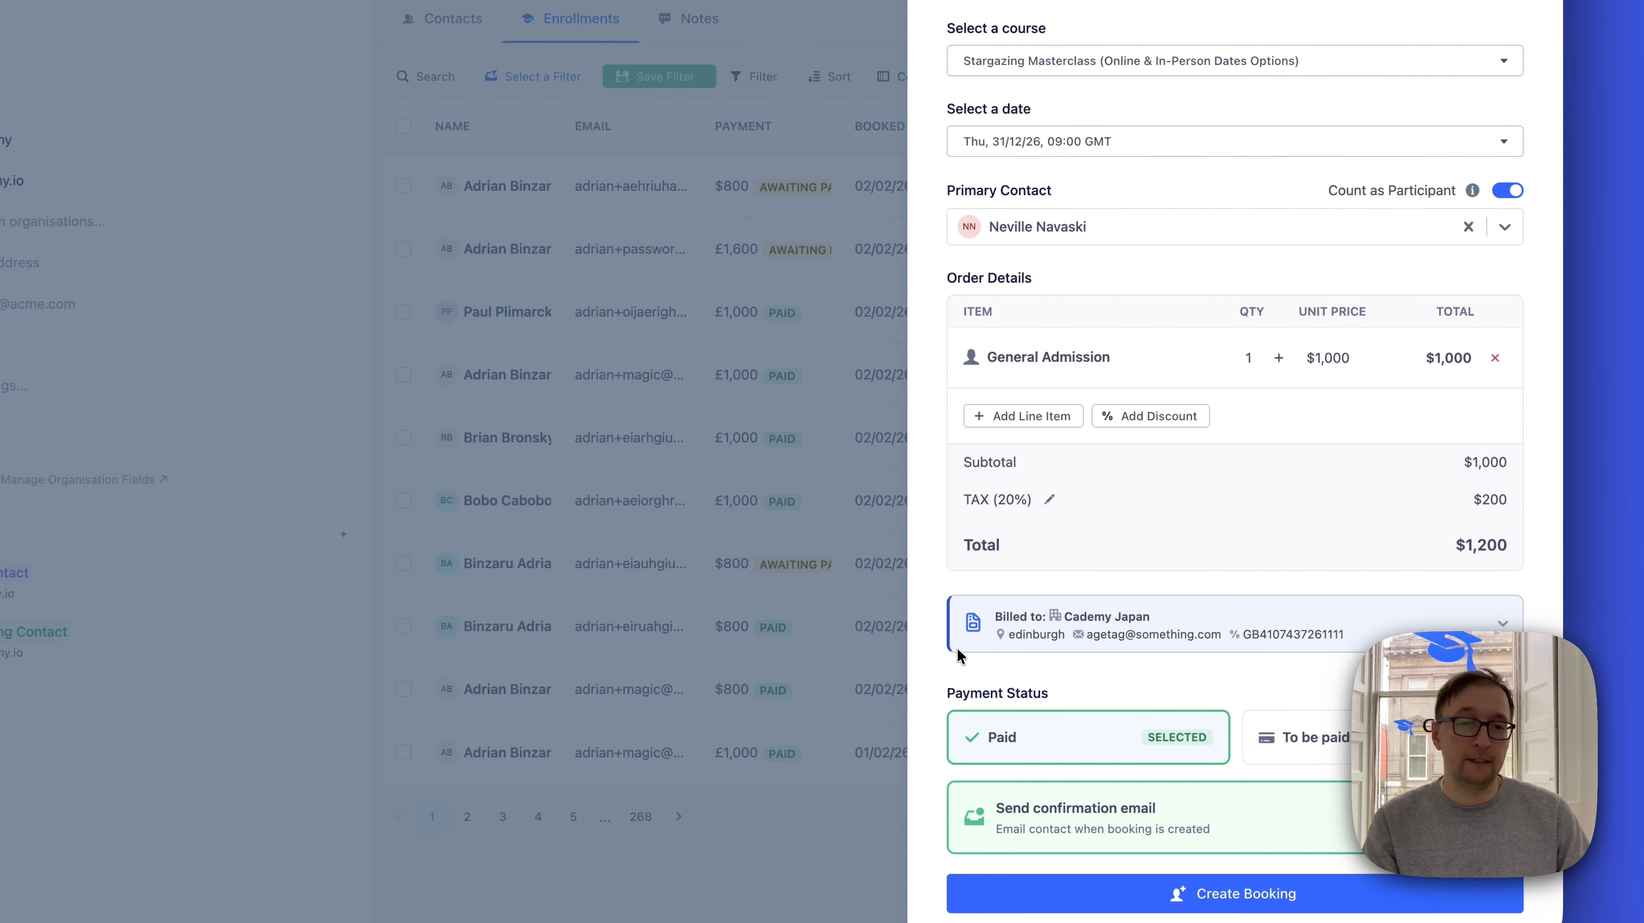
{"action": "mouse_move", "coordinate": [1069, 232]}
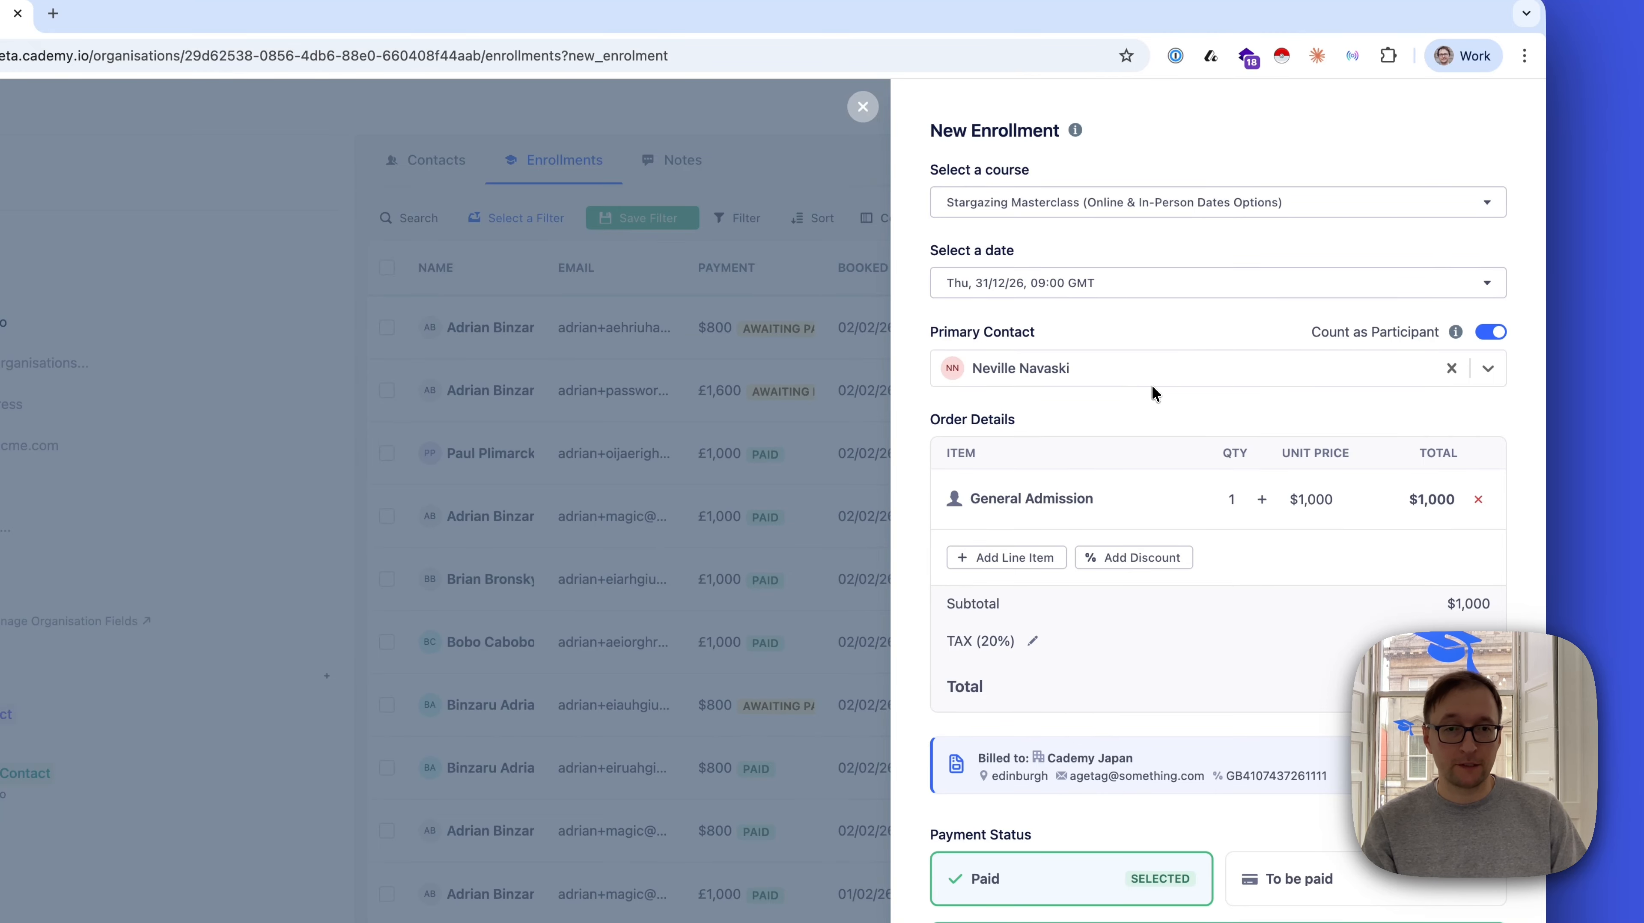
{"action": "left_click", "coordinate": [1261, 499]}
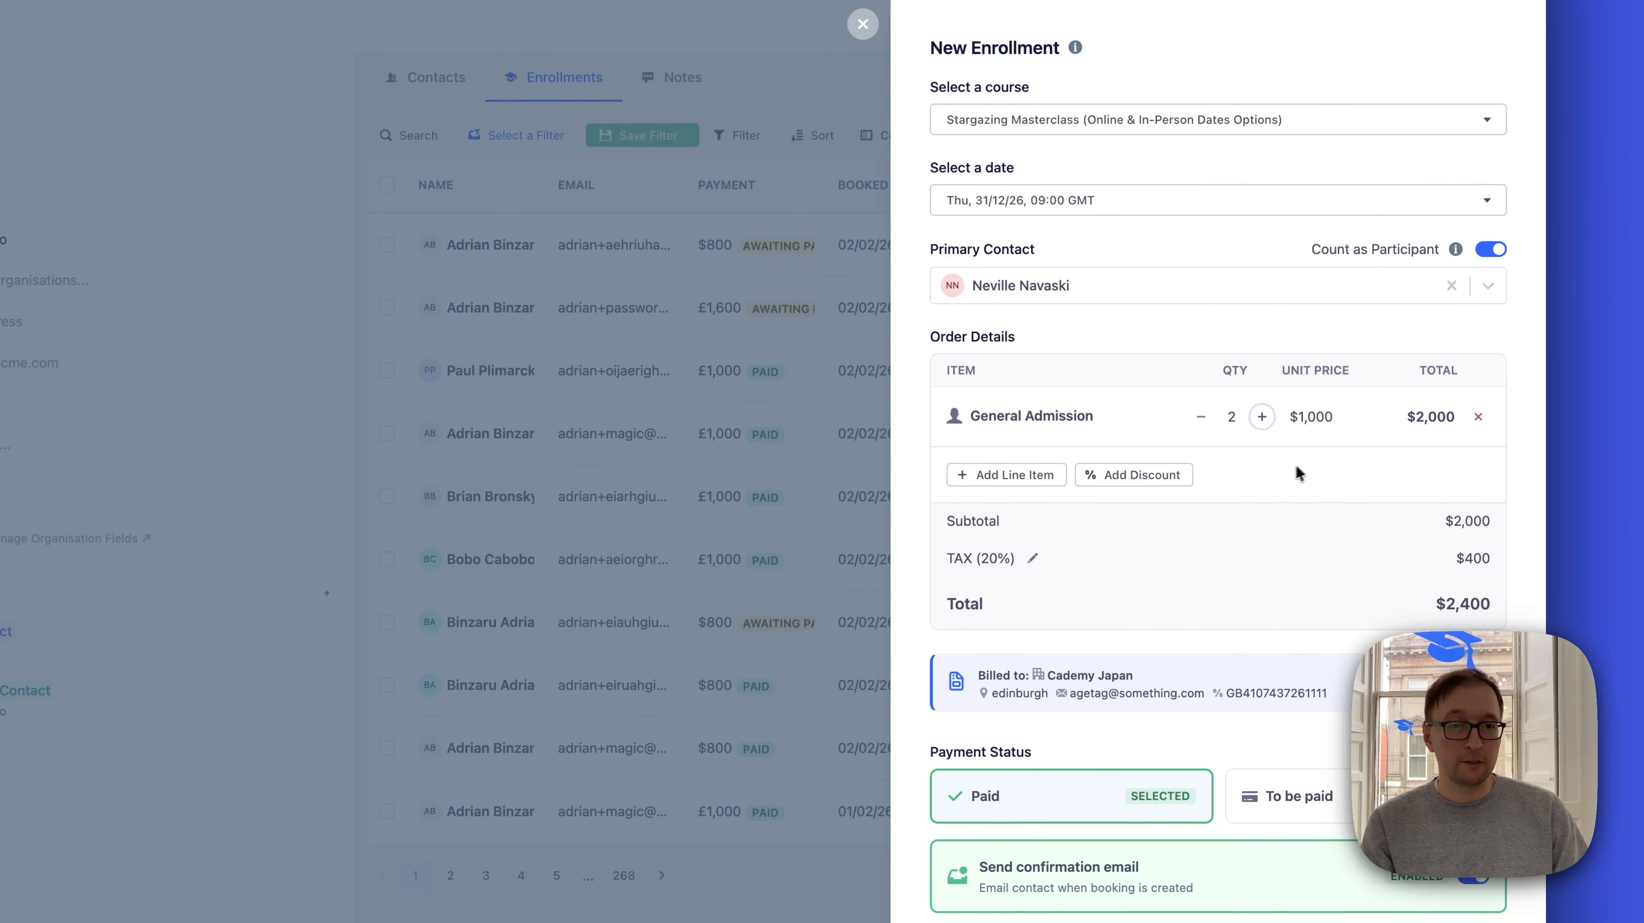
Enter a purchase order number as the PO / Reference in Cademy Japan's billing details and review the Bill To options
{"action": "scroll", "coordinate": [1293, 453], "scroll_direction": "down", "scroll_amount": 2}
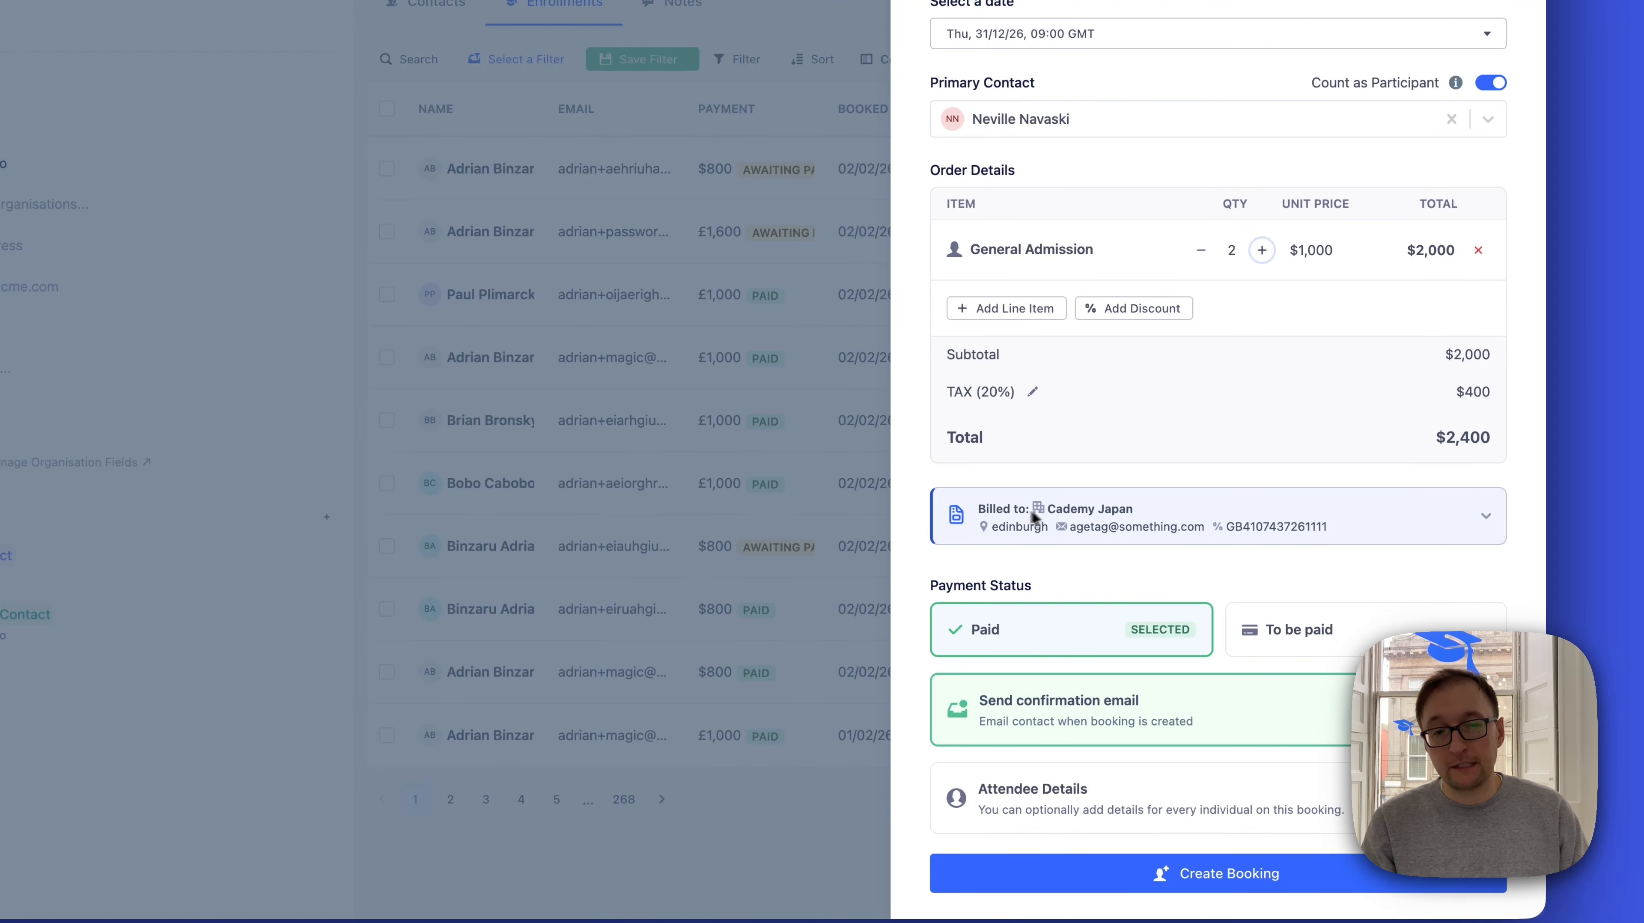
{"action": "left_click", "coordinate": [1005, 529]}
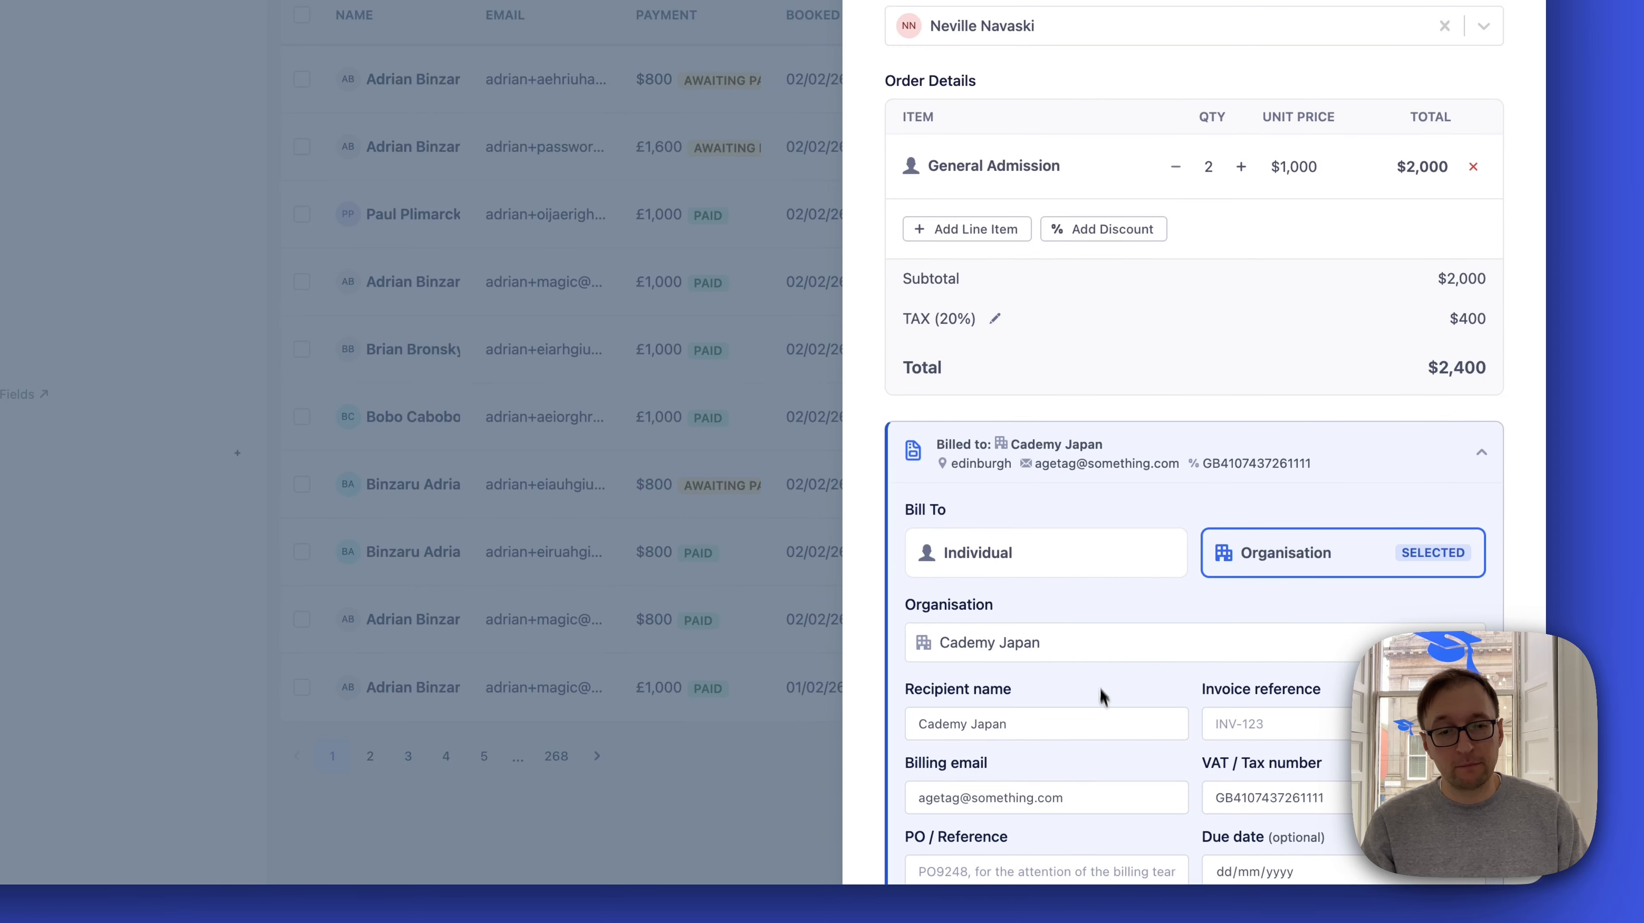
{"action": "scroll", "coordinate": [1105, 711], "scroll_direction": "down", "scroll_amount": 3}
{"action": "scroll", "coordinate": [1110, 725], "scroll_direction": "down", "scroll_amount": 2}
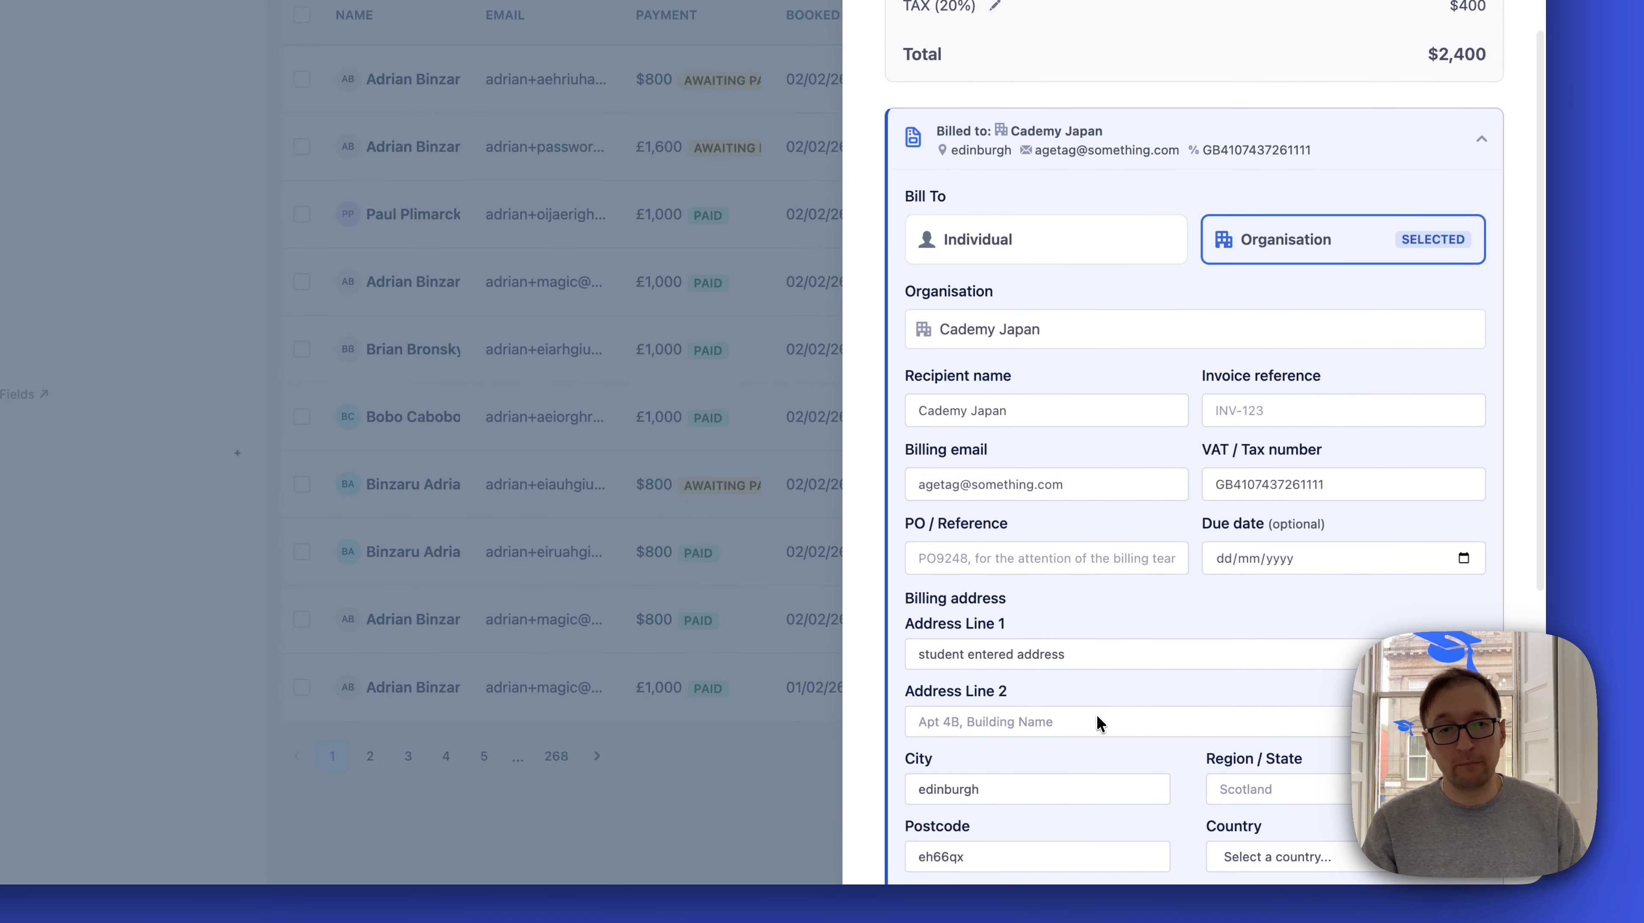
{"action": "left_click", "coordinate": [967, 558]}
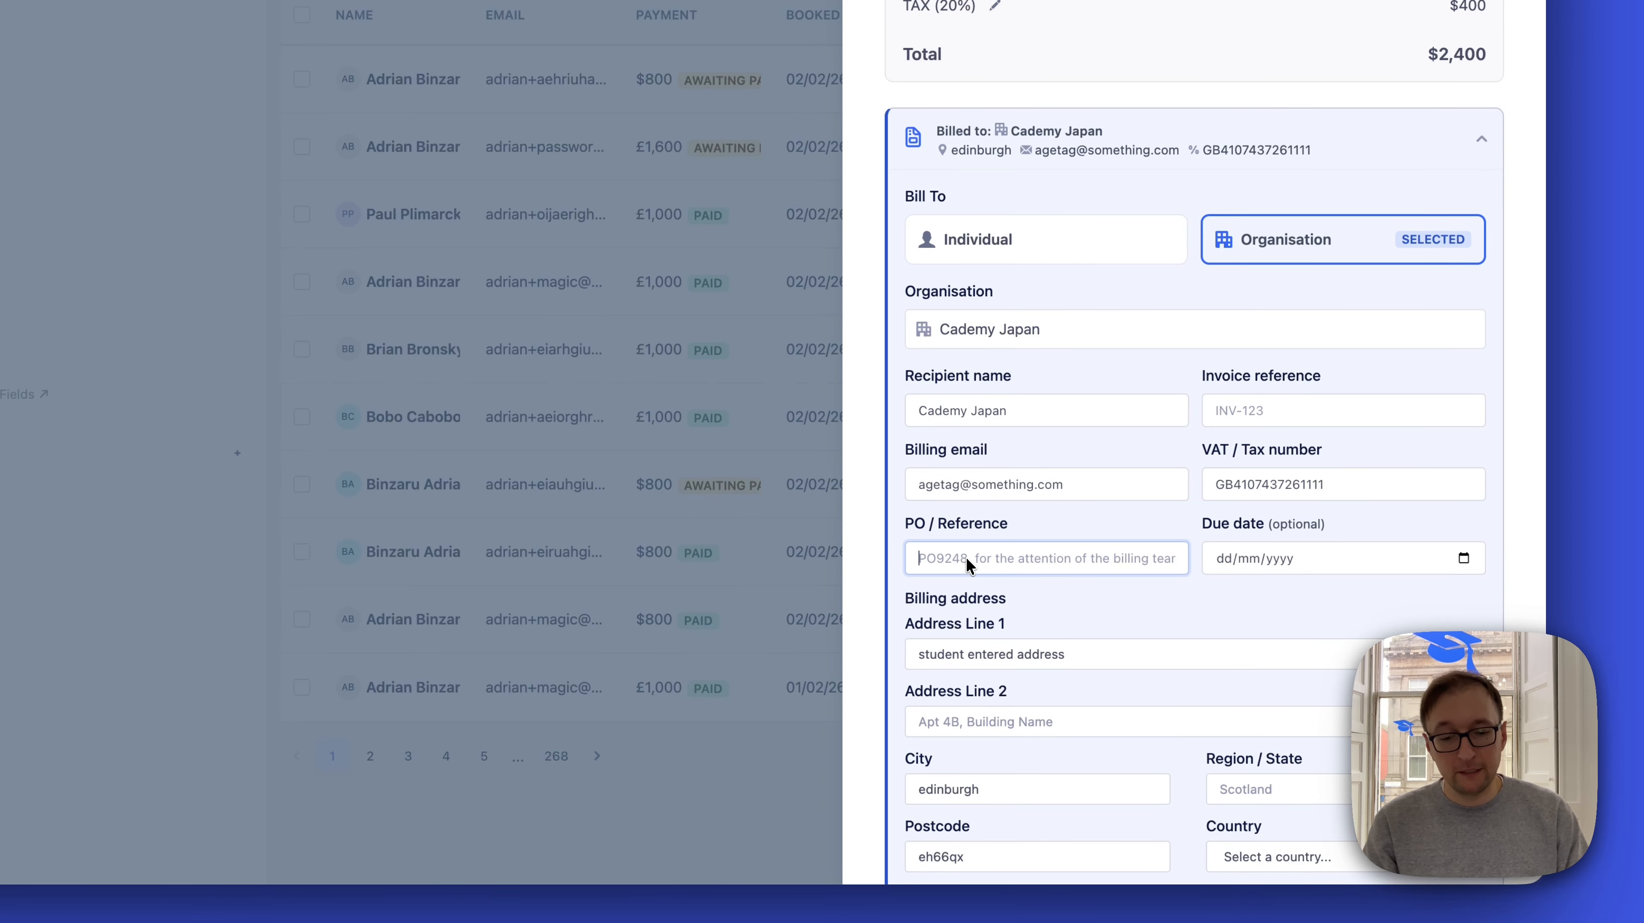
{"action": "type", "text": "PO84744"}
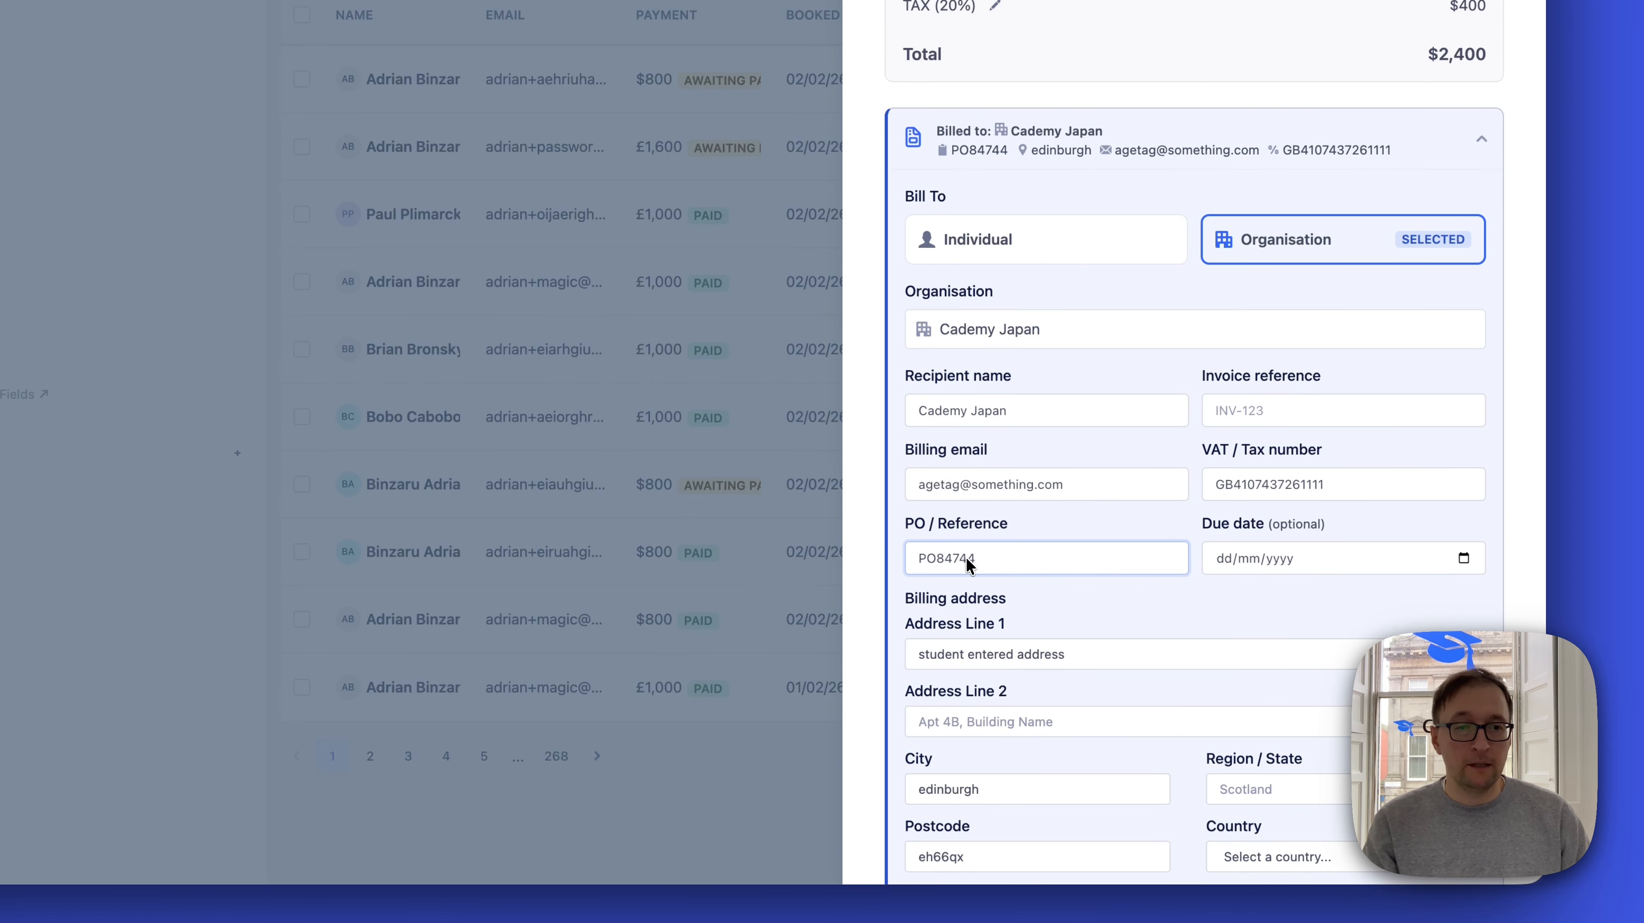
{"action": "left_click", "coordinate": [1156, 150]}
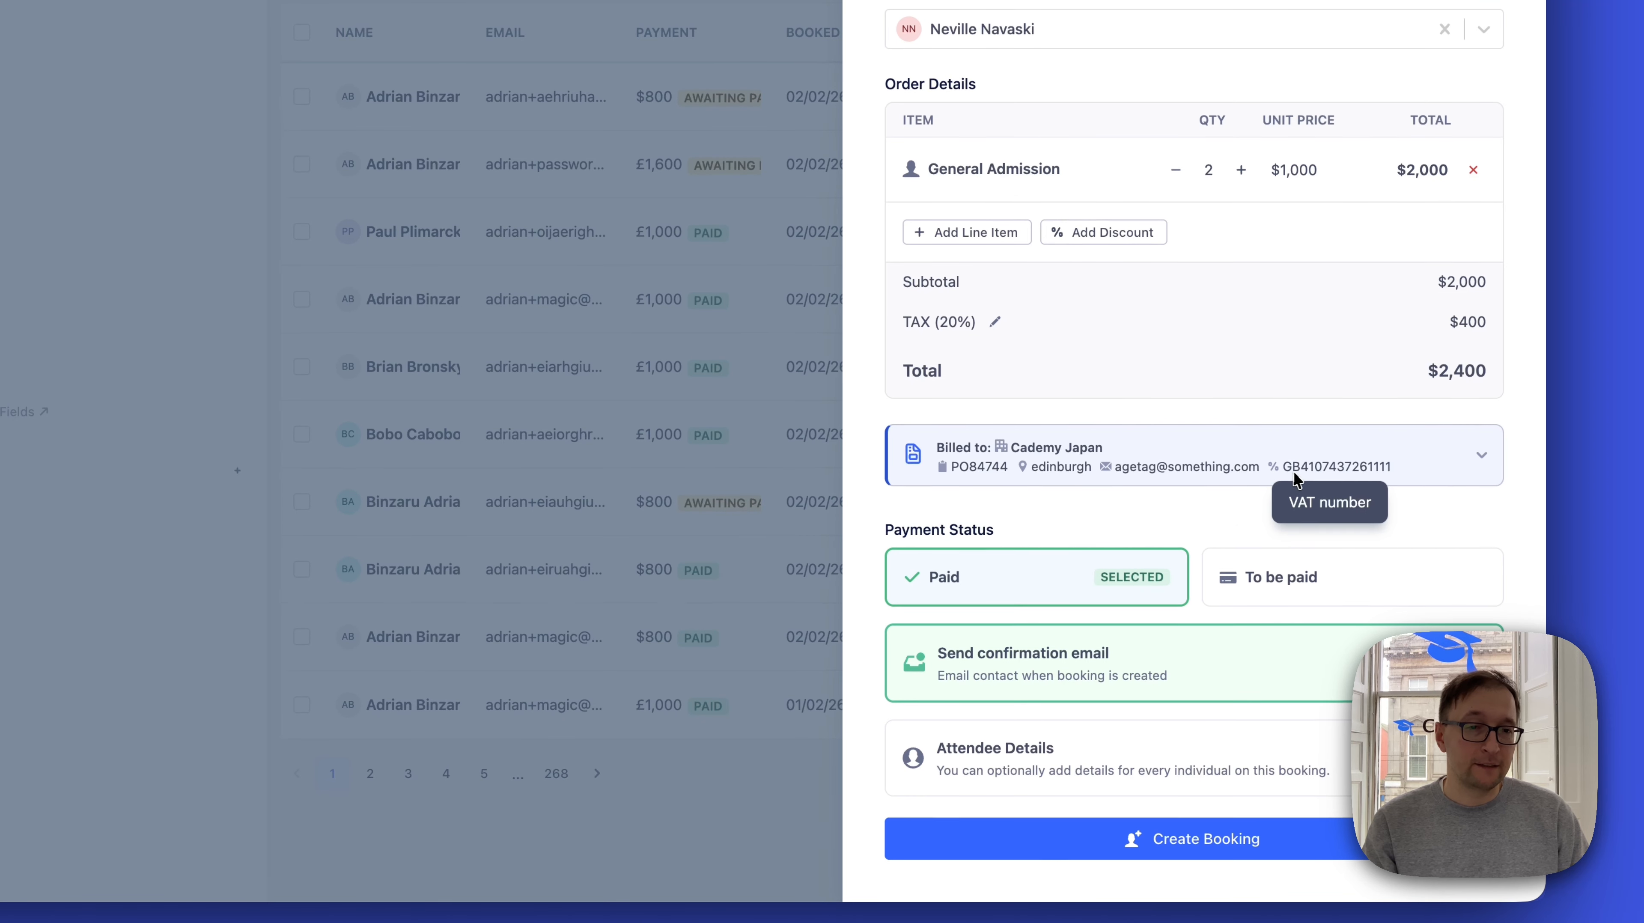
{"action": "left_click", "coordinate": [1236, 432]}
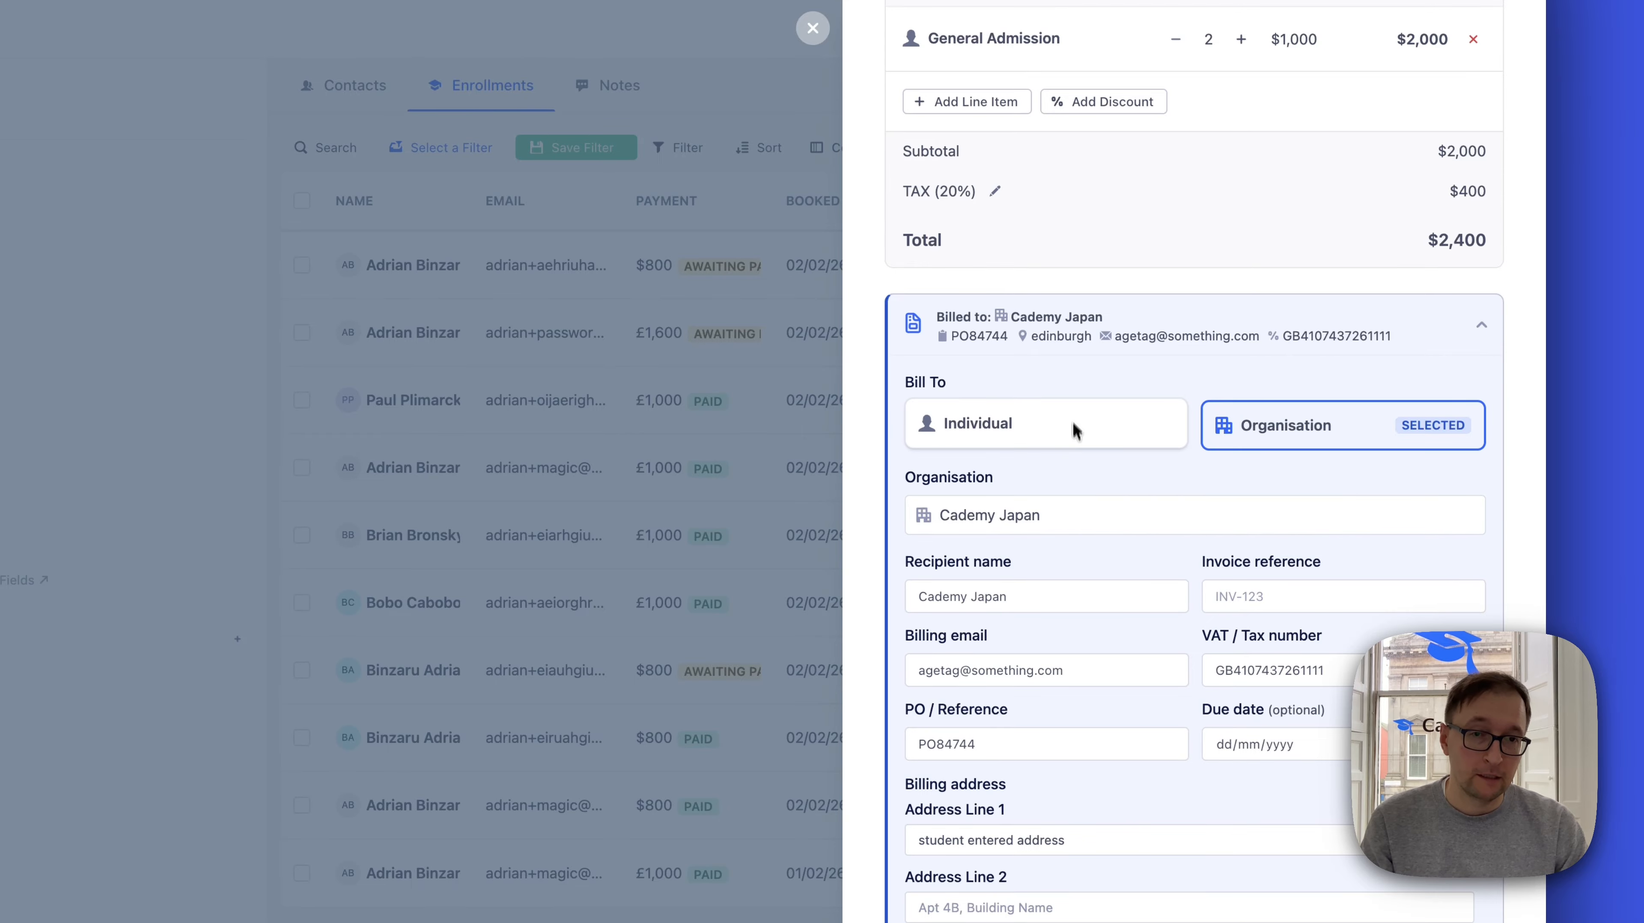
{"action": "left_click", "coordinate": [1353, 310]}
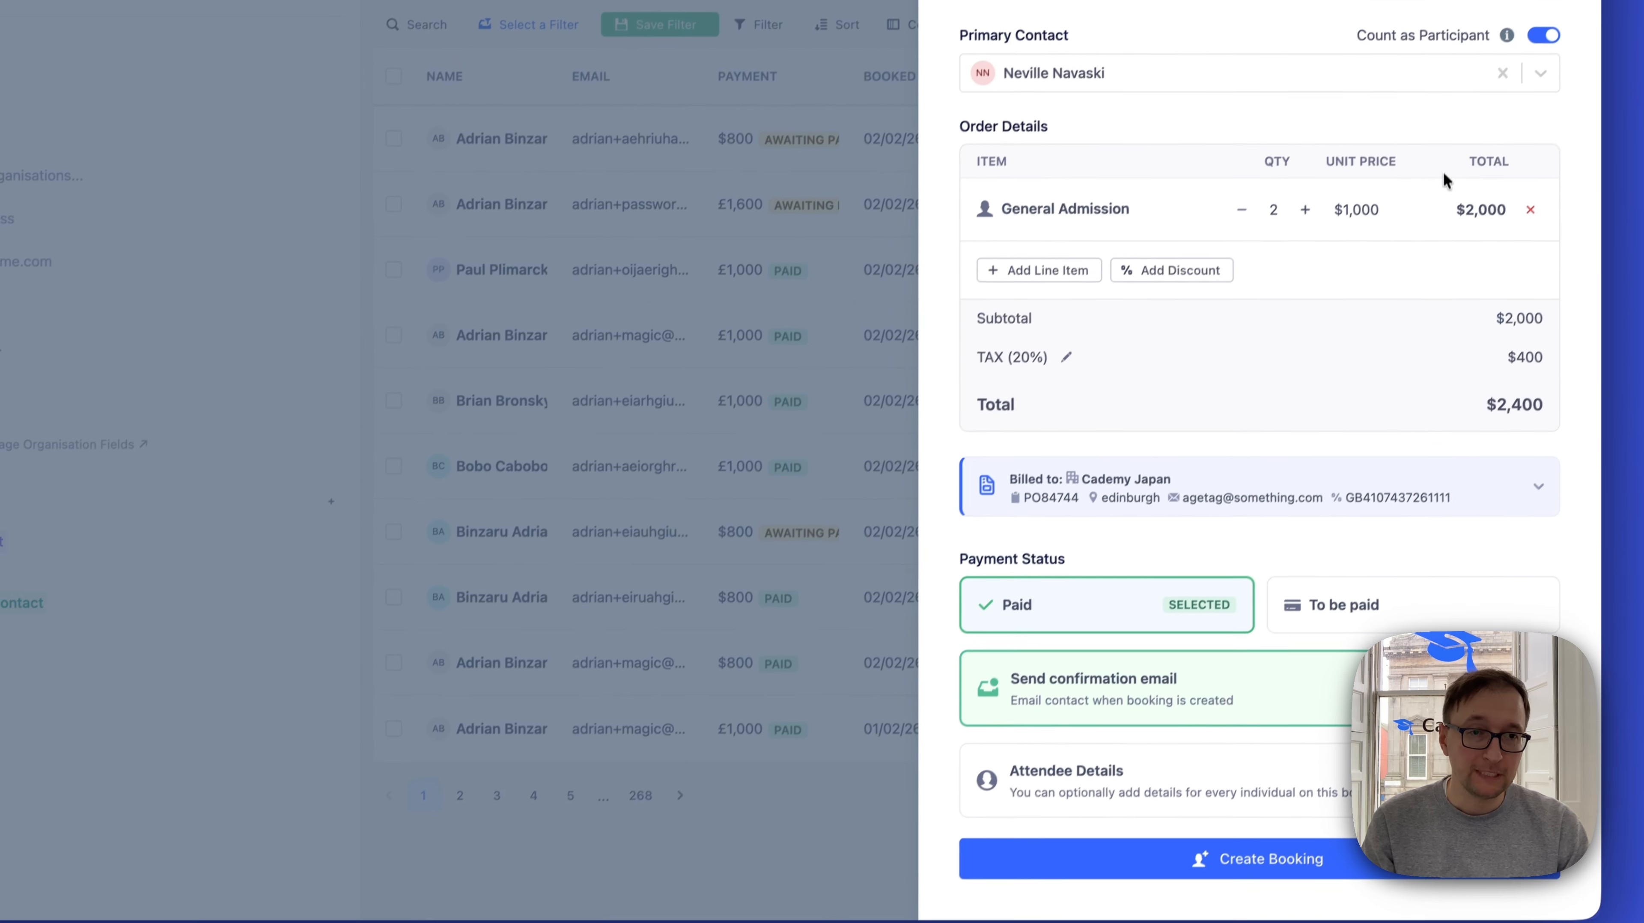
Mark the enrollment as To be paid and open a new contact form with all fields for Attendee 2
{"action": "left_click", "coordinate": [1344, 594]}
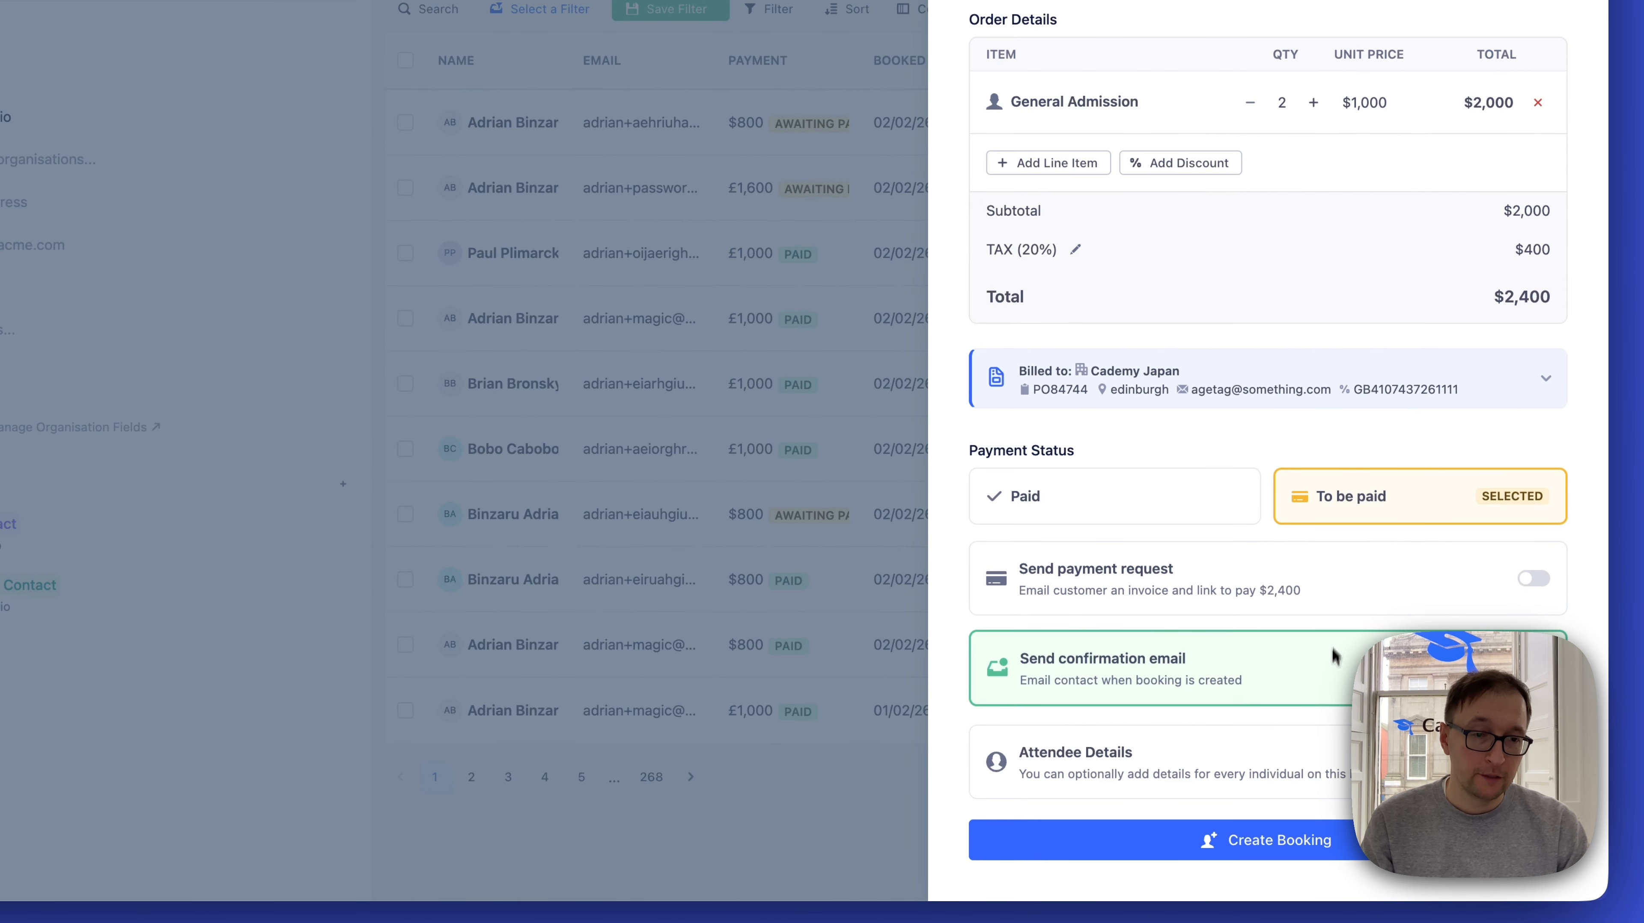
{"action": "left_click", "coordinate": [1145, 760]}
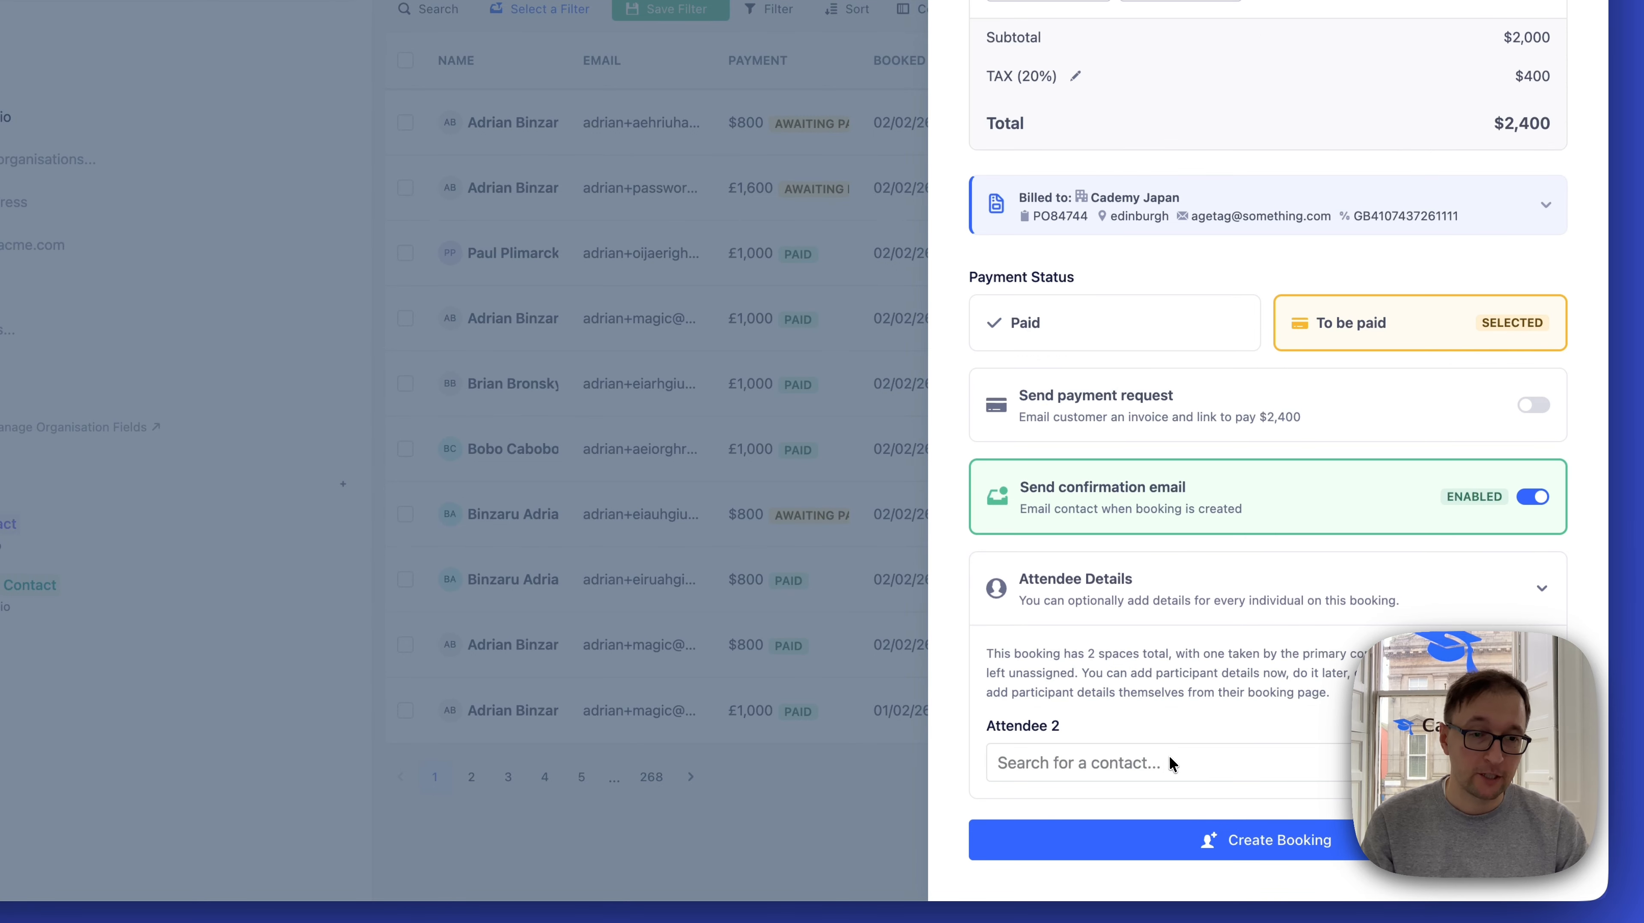
{"action": "left_click", "coordinate": [1141, 767]}
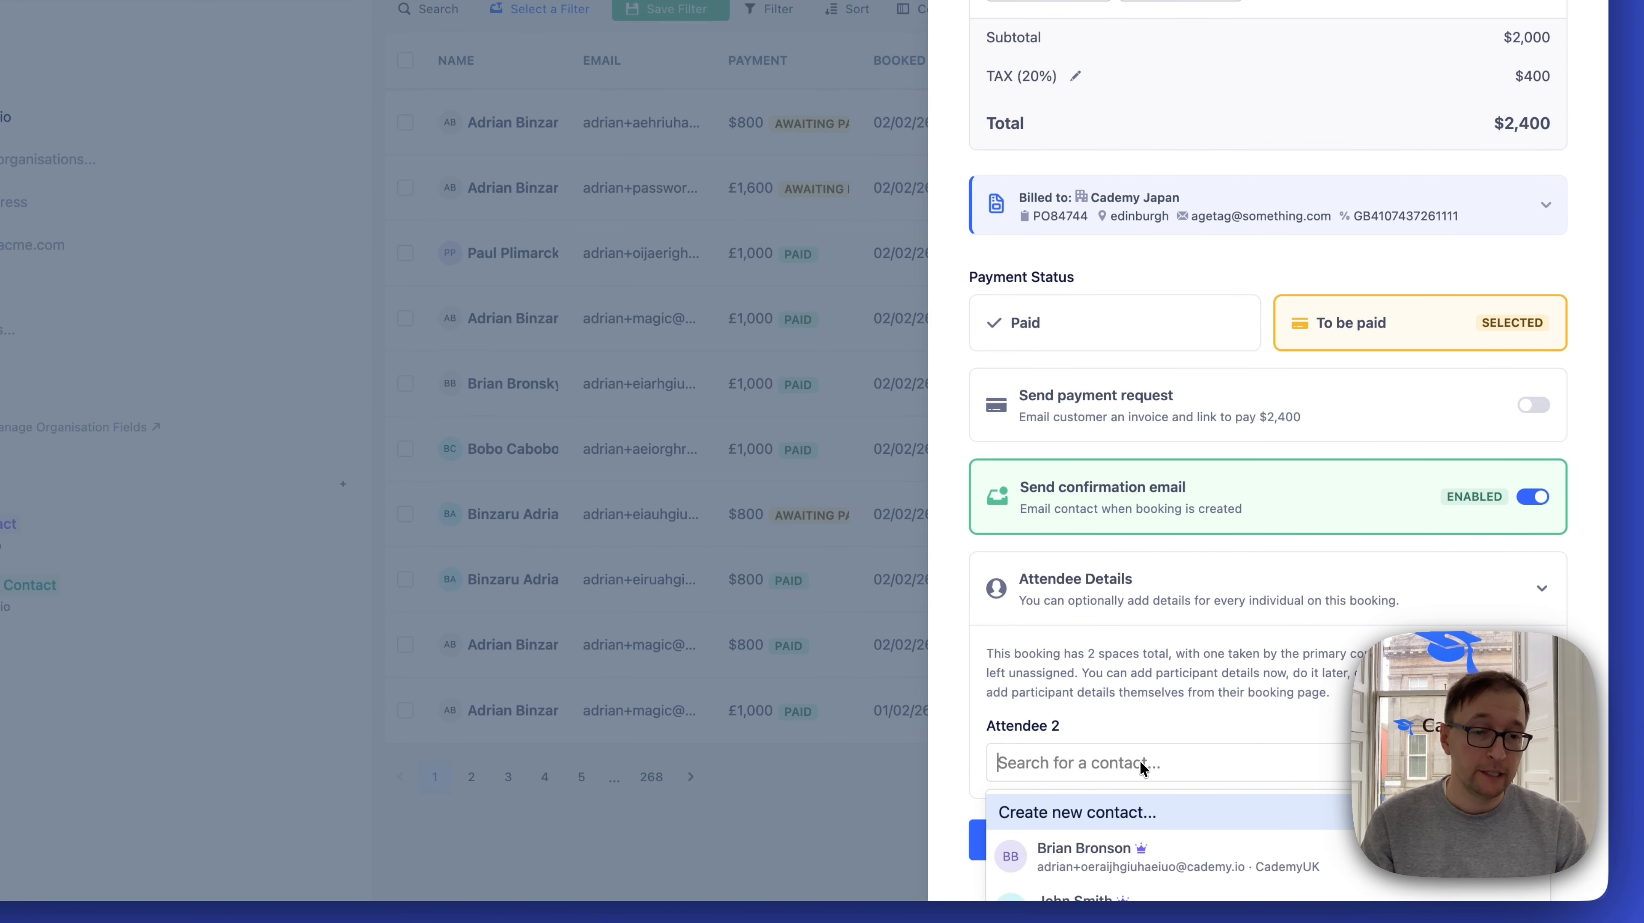
{"action": "left_click", "coordinate": [1130, 816]}
{"action": "scroll", "coordinate": [1132, 810], "scroll_direction": "down", "scroll_amount": 5}
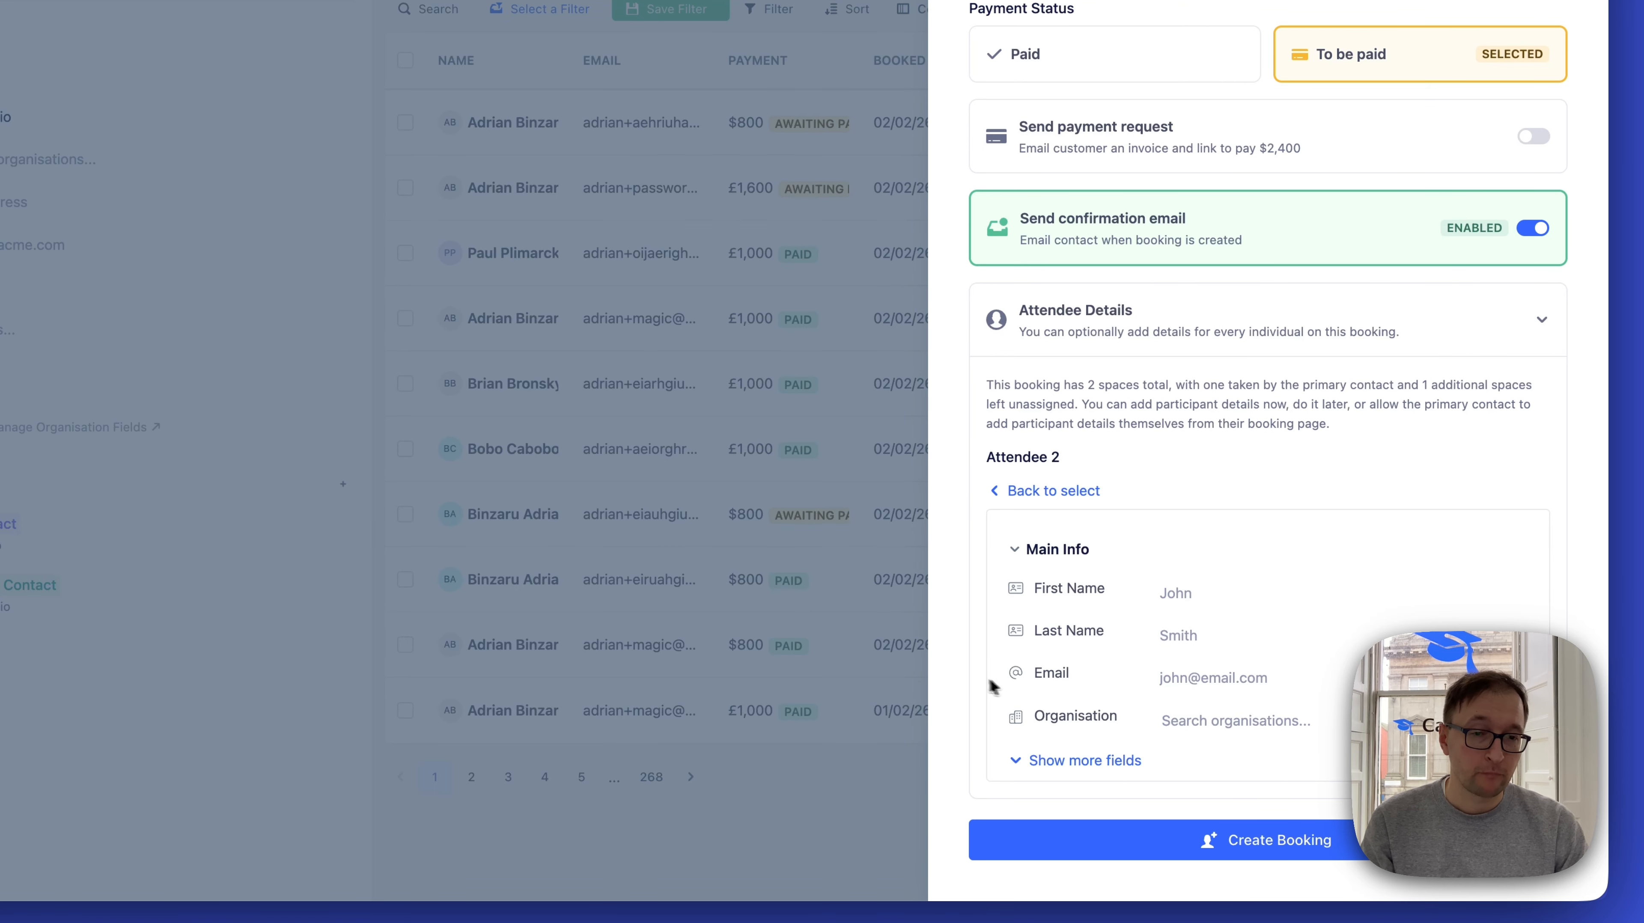
{"action": "left_click_drag", "start_coordinate": [932, 686], "coordinate": [565, 685]}
{"action": "left_click", "coordinate": [723, 761]}
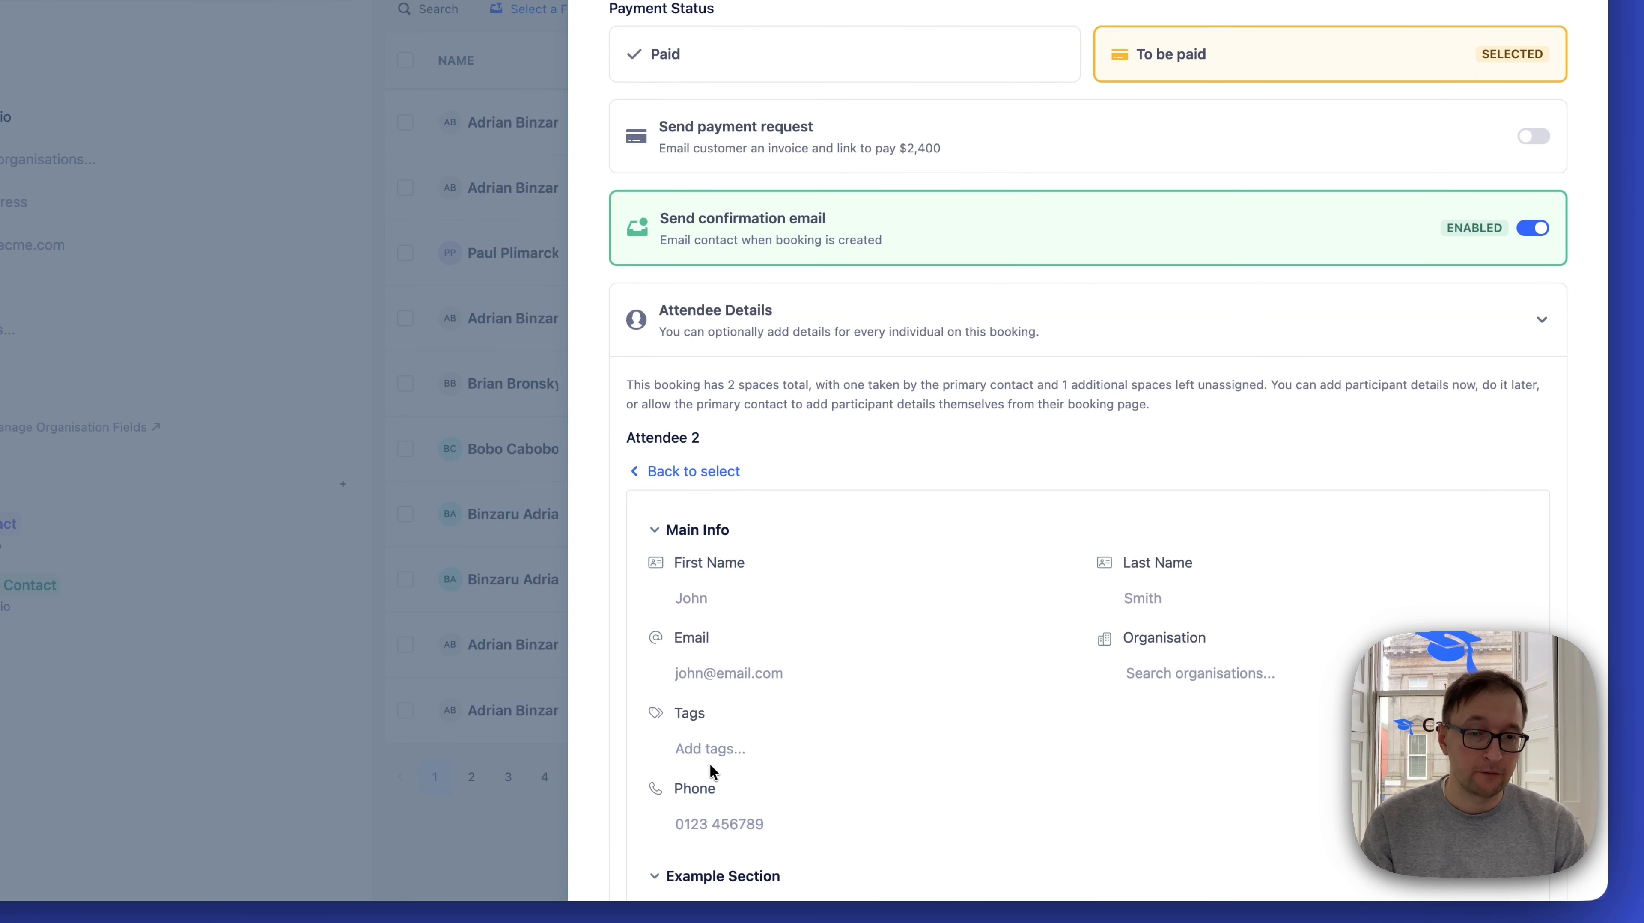
Review Attendee 2's contact fields, collapse Secondary Info, and create the booking with those fields left blank
{"action": "scroll", "coordinate": [717, 764], "scroll_direction": "down", "scroll_amount": 10}
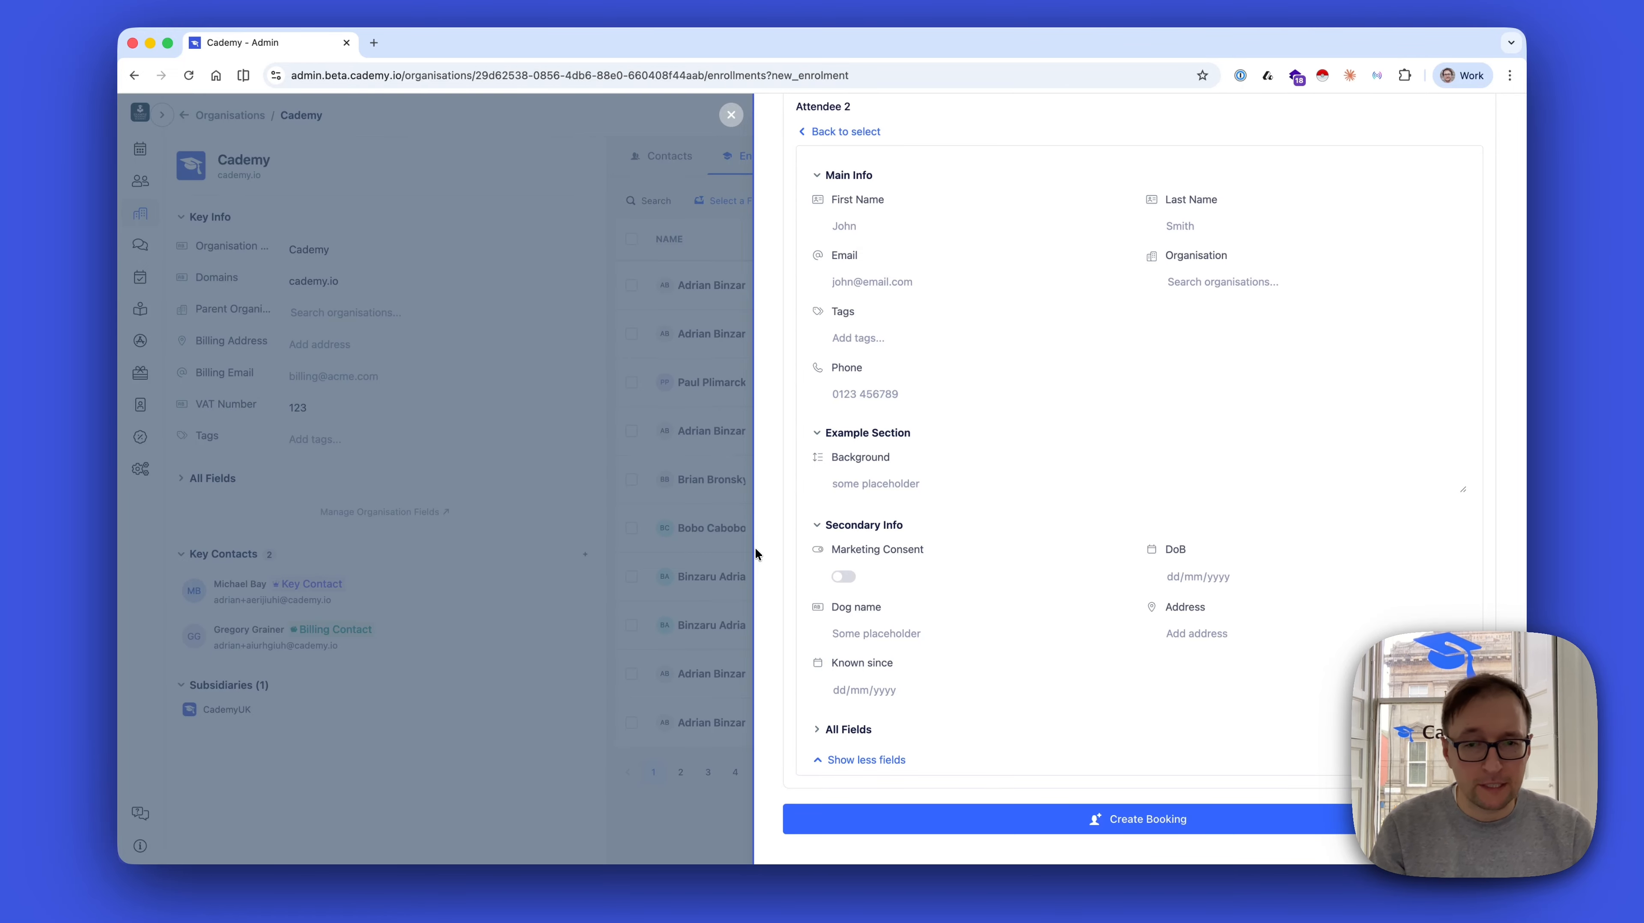
{"action": "scroll", "coordinate": [1028, 265], "scroll_direction": "up", "scroll_amount": 3}
{"action": "scroll", "coordinate": [1025, 280], "scroll_direction": "down", "scroll_amount": 2}
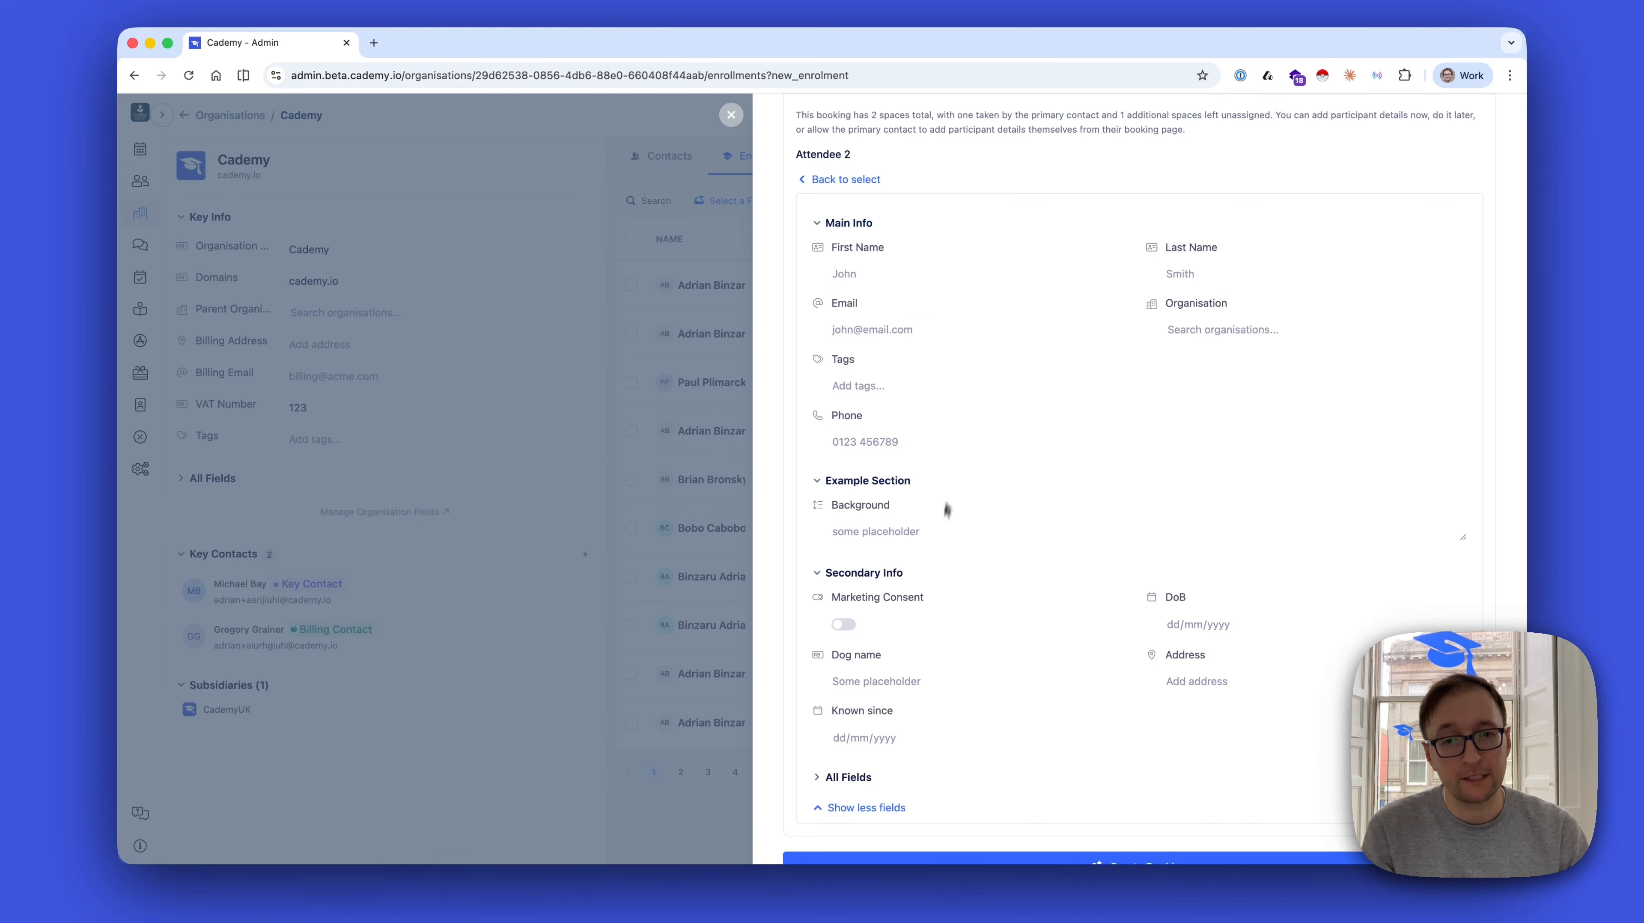
{"action": "left_click", "coordinate": [888, 571]}
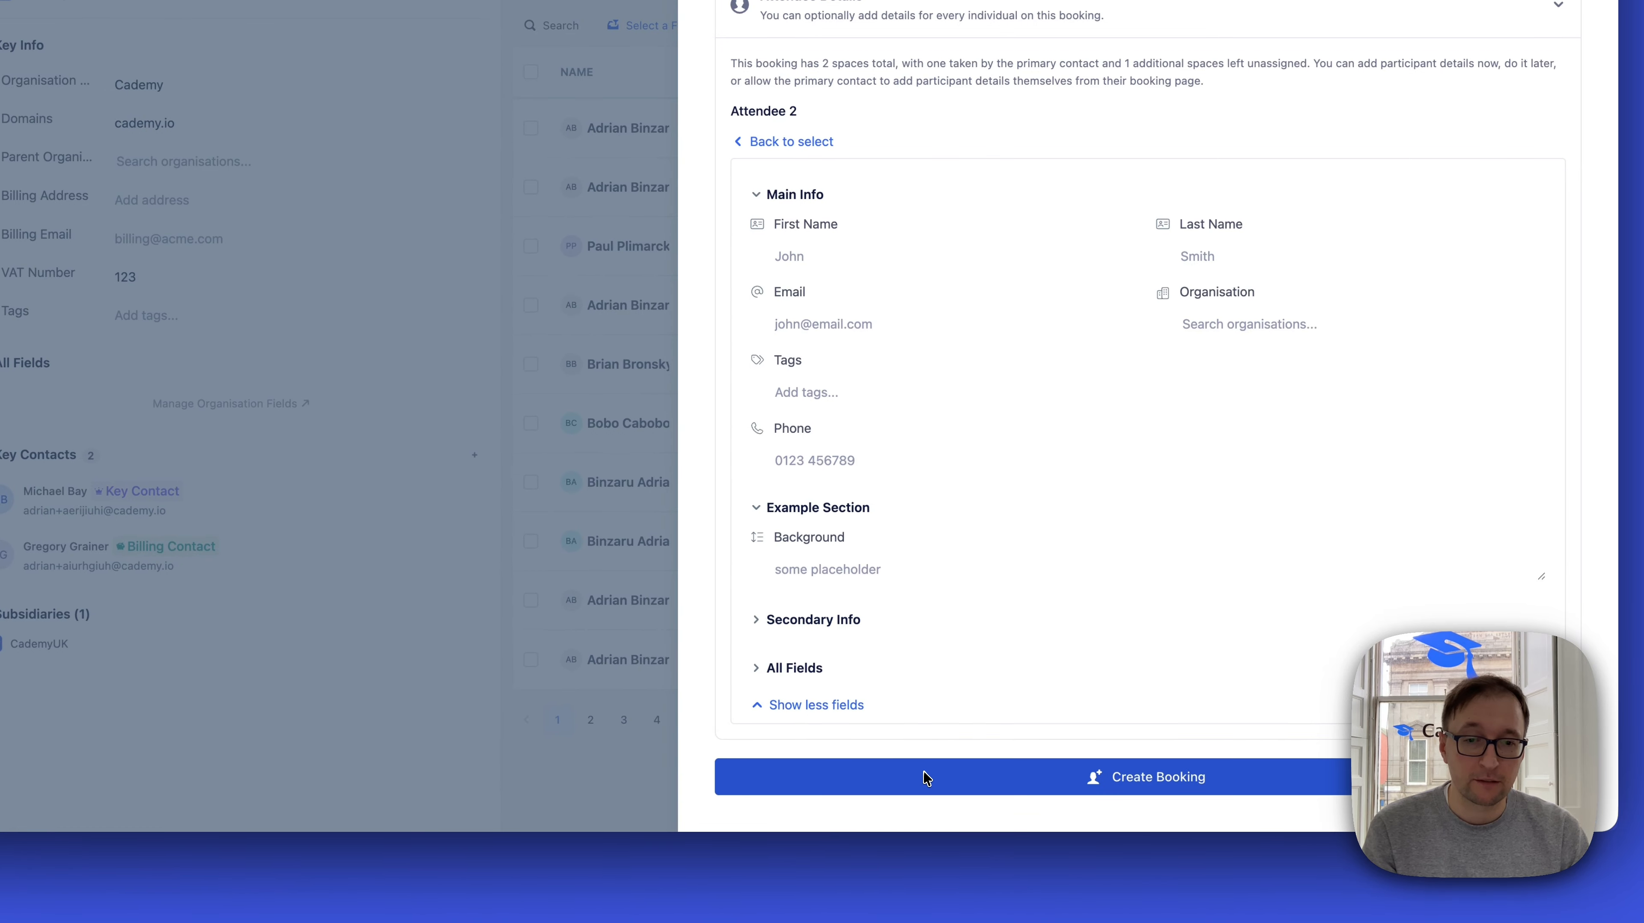
{"action": "left_click", "coordinate": [946, 805]}
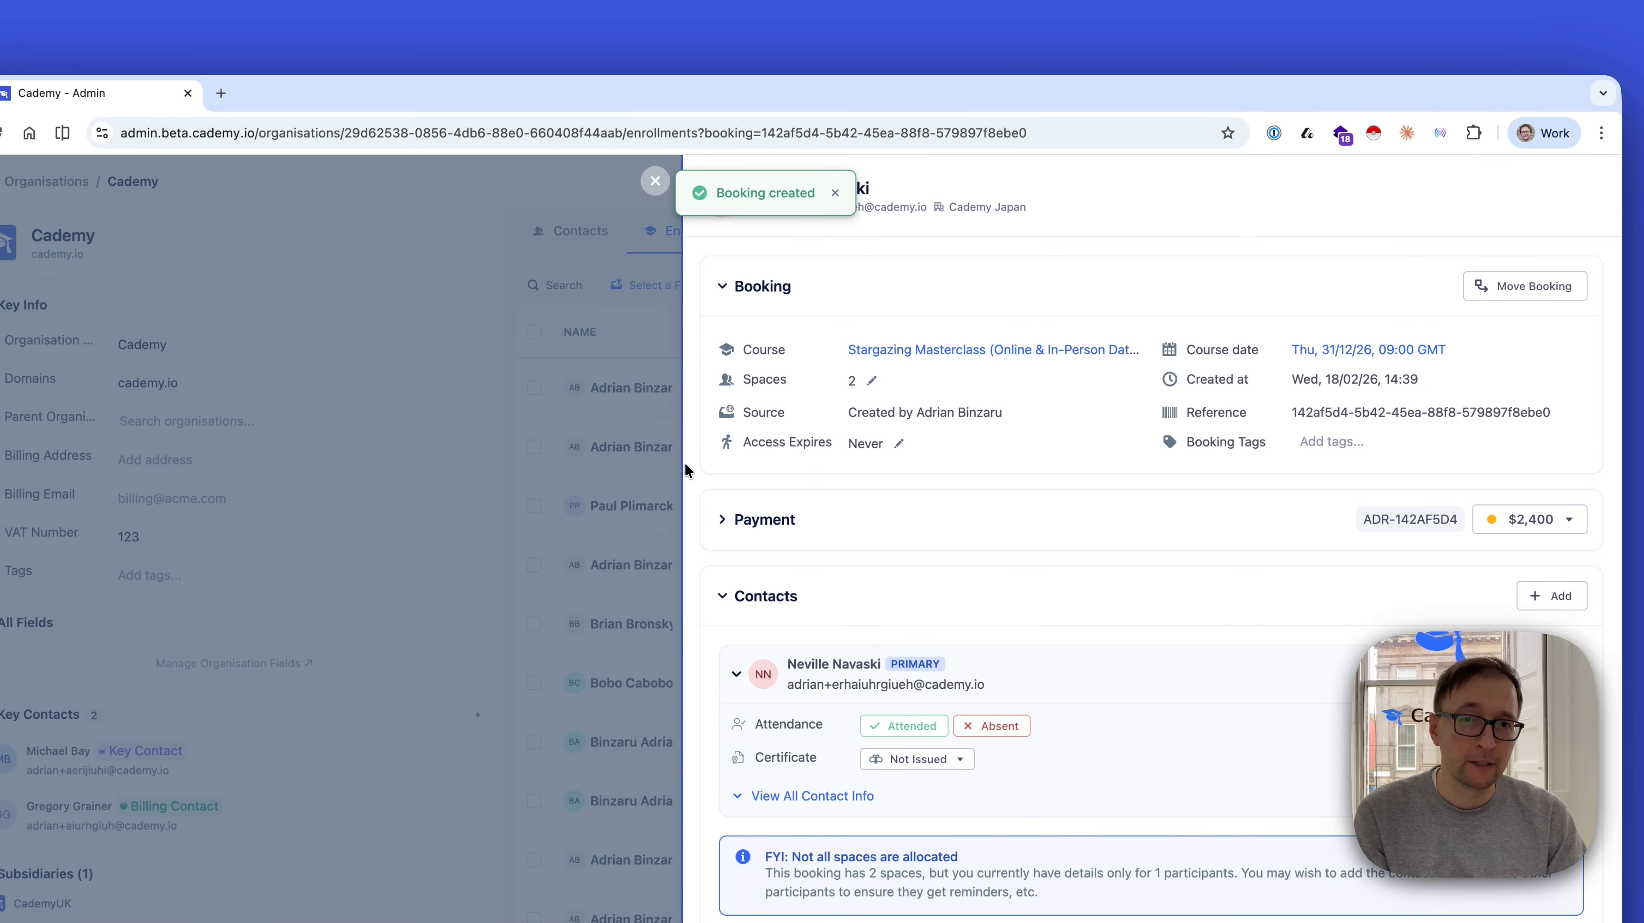
Examine the new booking's overview with its detail pane narrowed and widened
{"action": "left_click_drag", "start_coordinate": [685, 466], "coordinate": [1012, 452]}
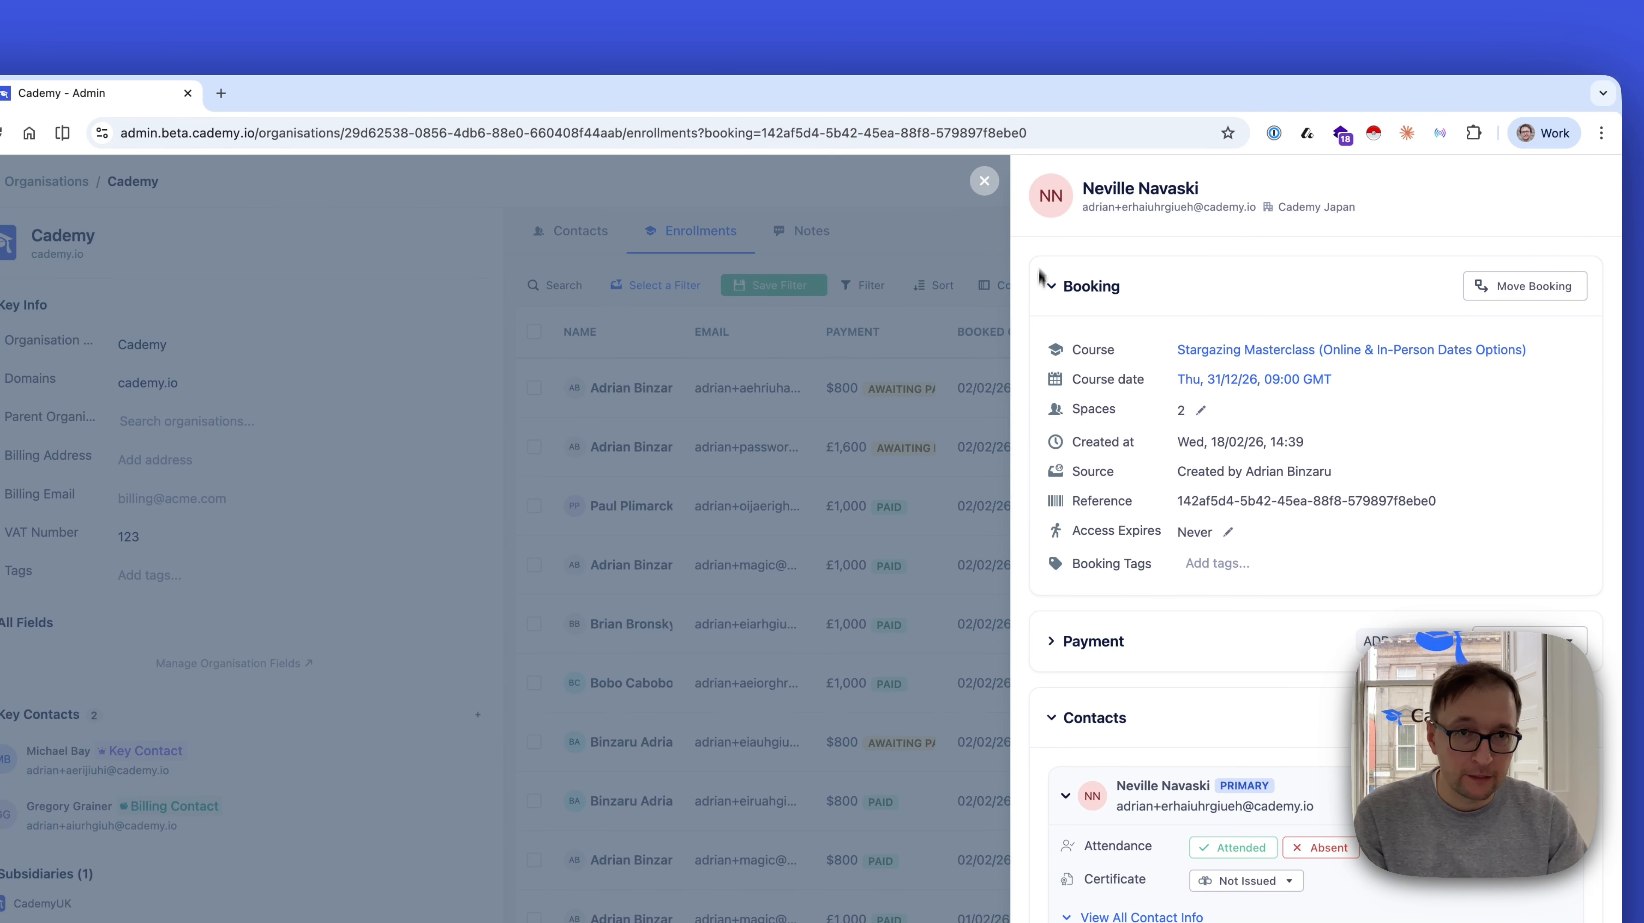
{"action": "scroll", "coordinate": [1095, 343], "scroll_direction": "down", "scroll_amount": 3}
{"action": "scroll", "coordinate": [1098, 359], "scroll_direction": "up", "scroll_amount": 3}
{"action": "scroll", "coordinate": [1107, 359], "scroll_direction": "down", "scroll_amount": 5}
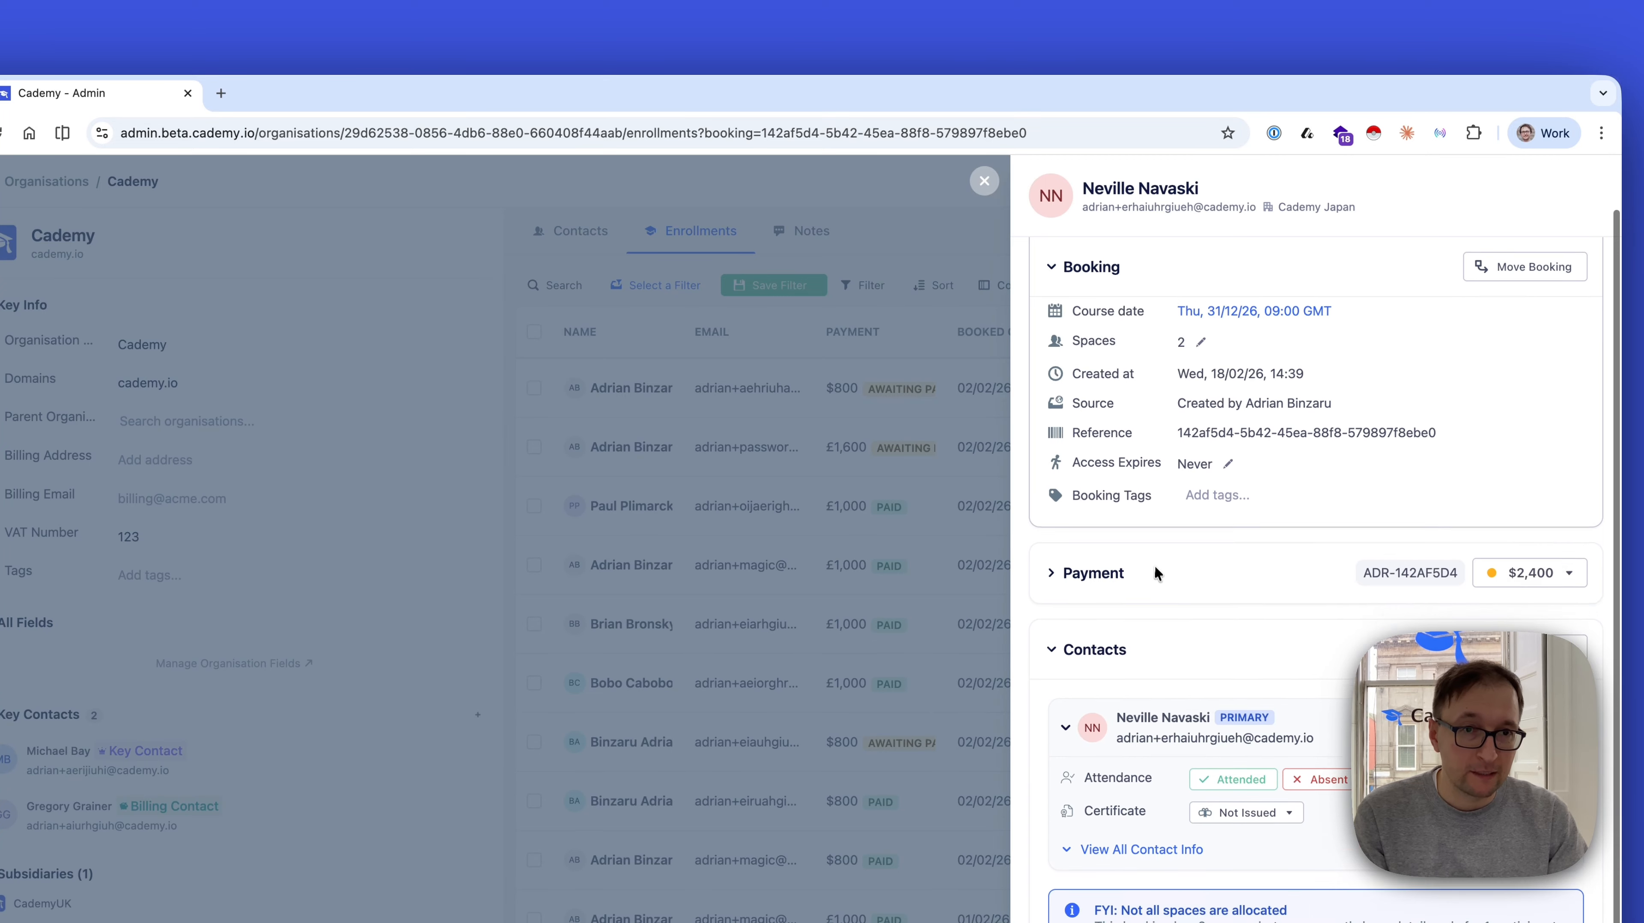
{"action": "scroll", "coordinate": [1157, 567], "scroll_direction": "up", "scroll_amount": 5}
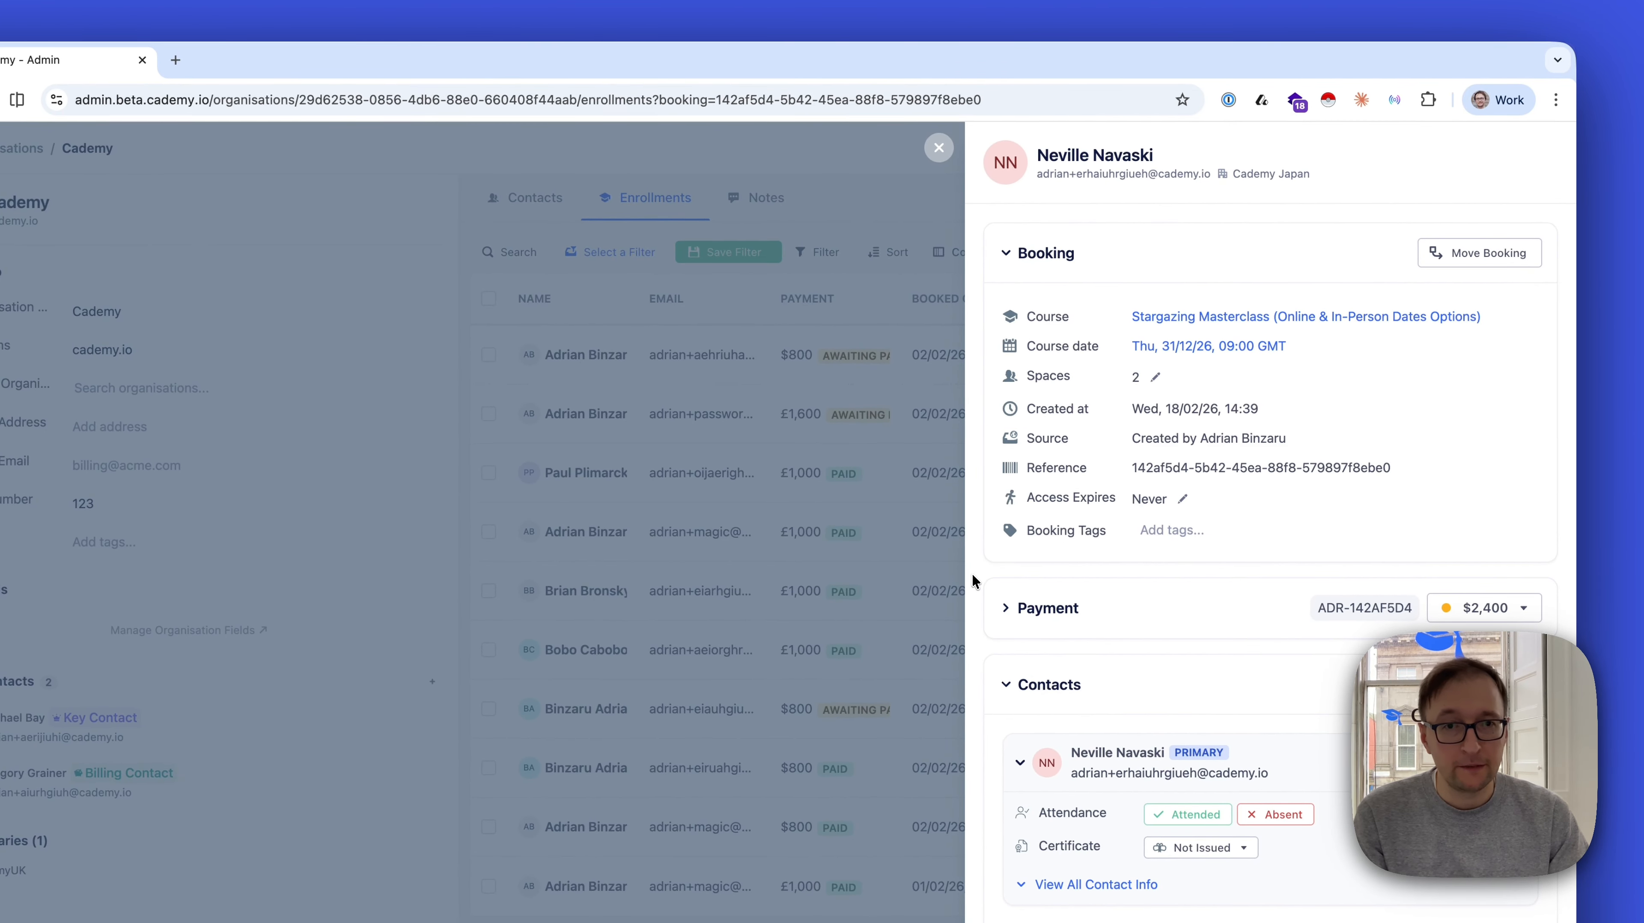
{"action": "left_click_drag", "start_coordinate": [972, 571], "coordinate": [561, 563]}
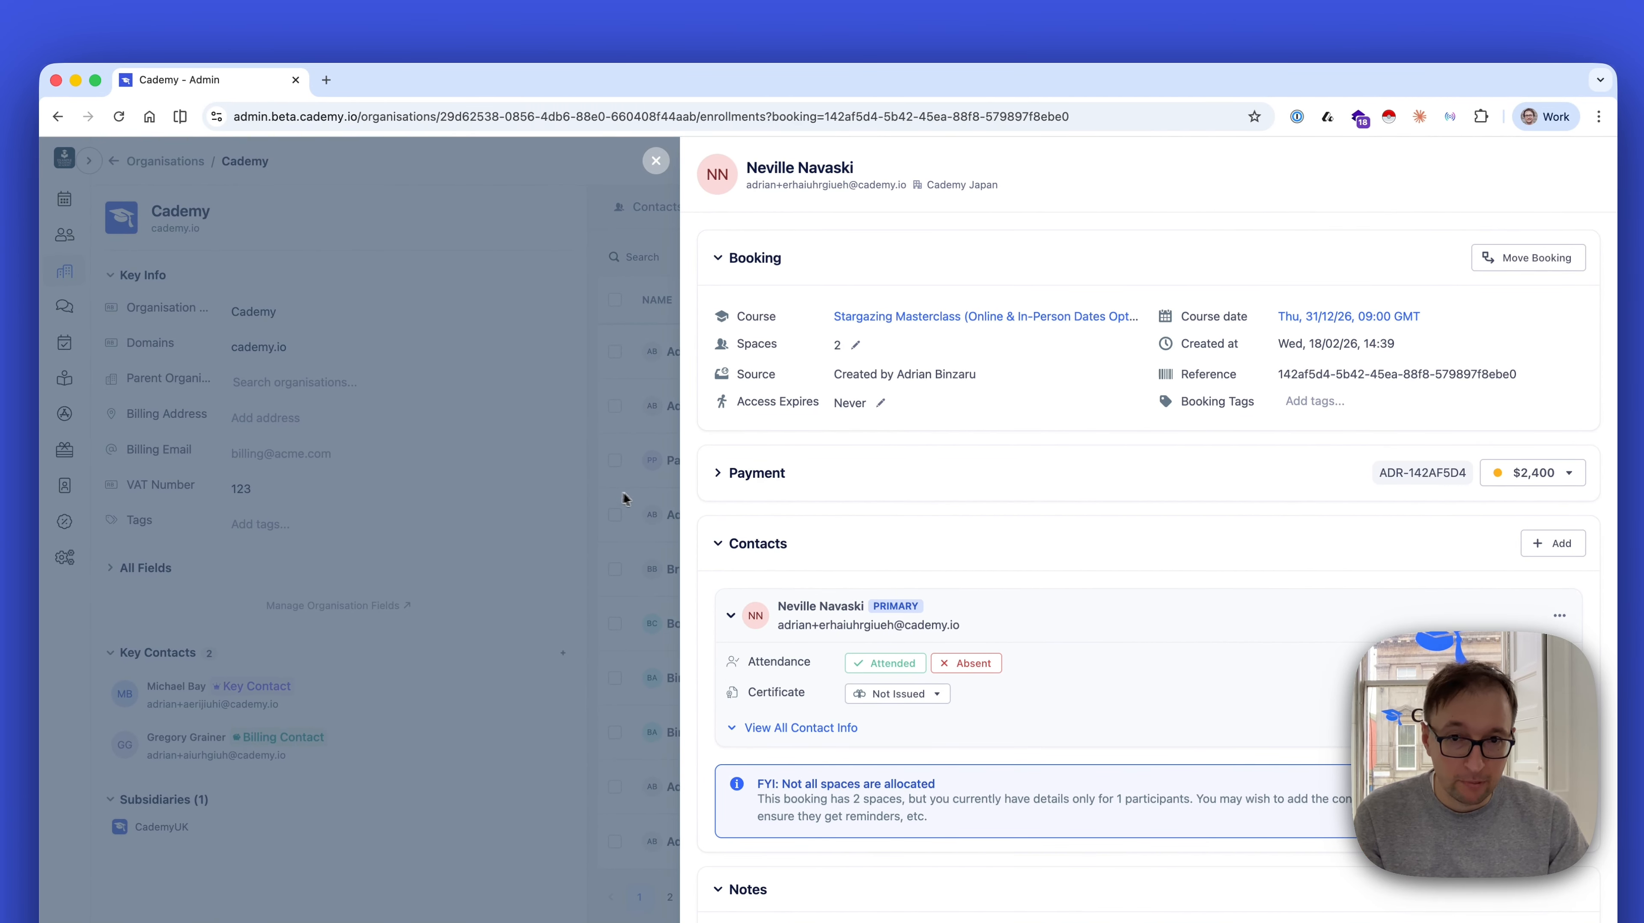
Expand the booking's payment section and examine the order lines, Billed to details and invoice links in a wider pane
{"action": "left_click", "coordinate": [725, 476]}
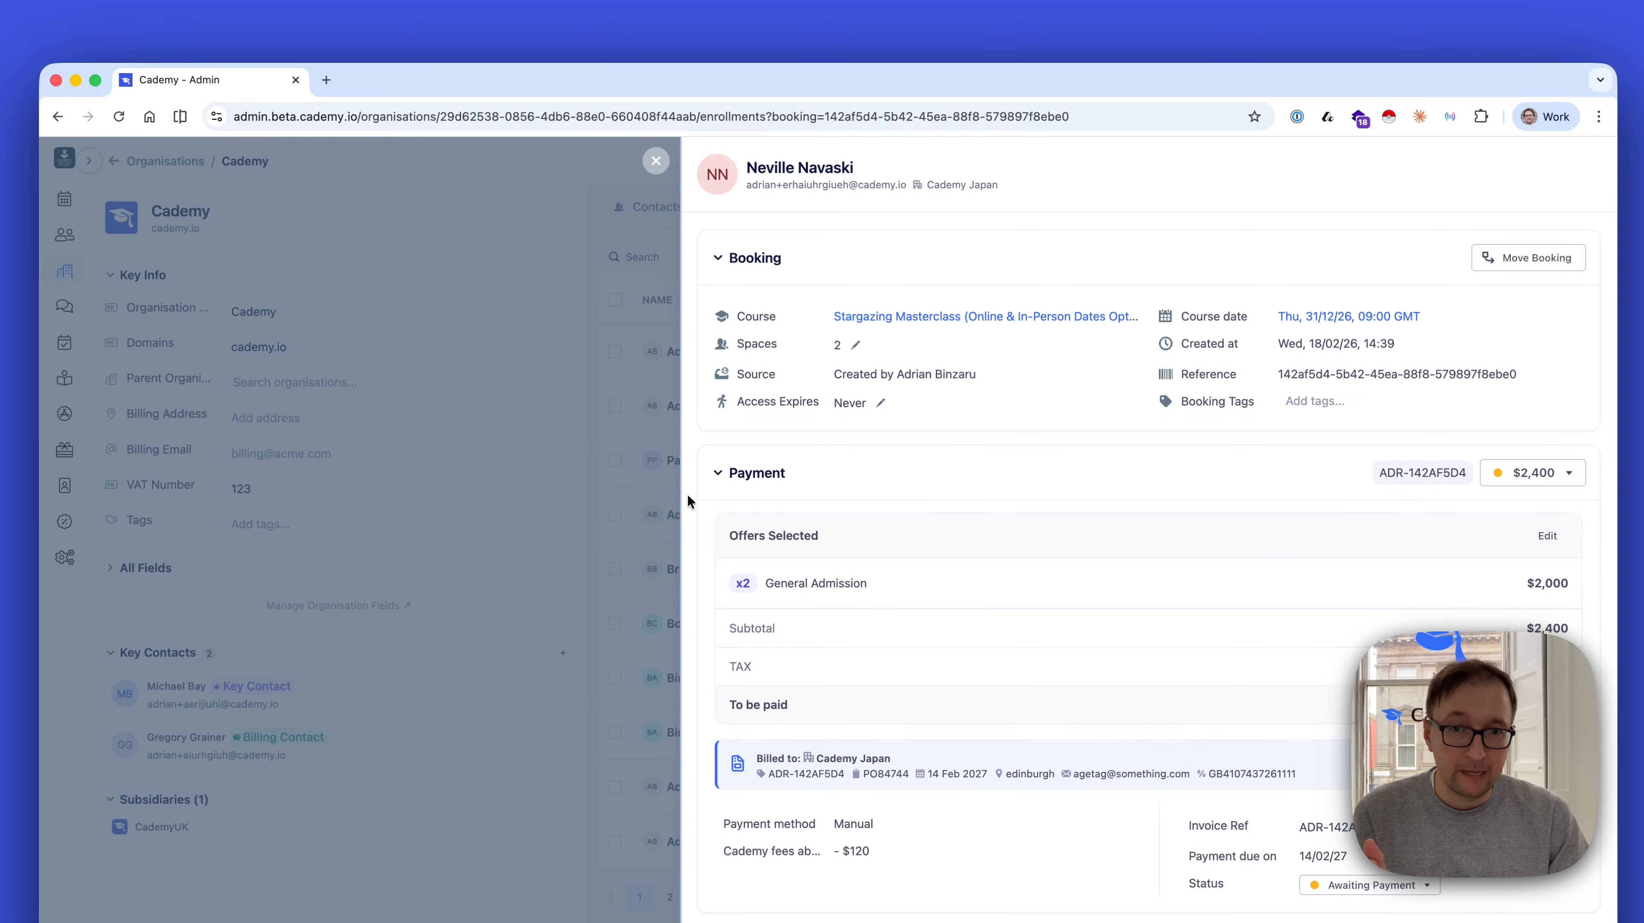
{"action": "left_click_drag", "start_coordinate": [680, 497], "coordinate": [573, 498]}
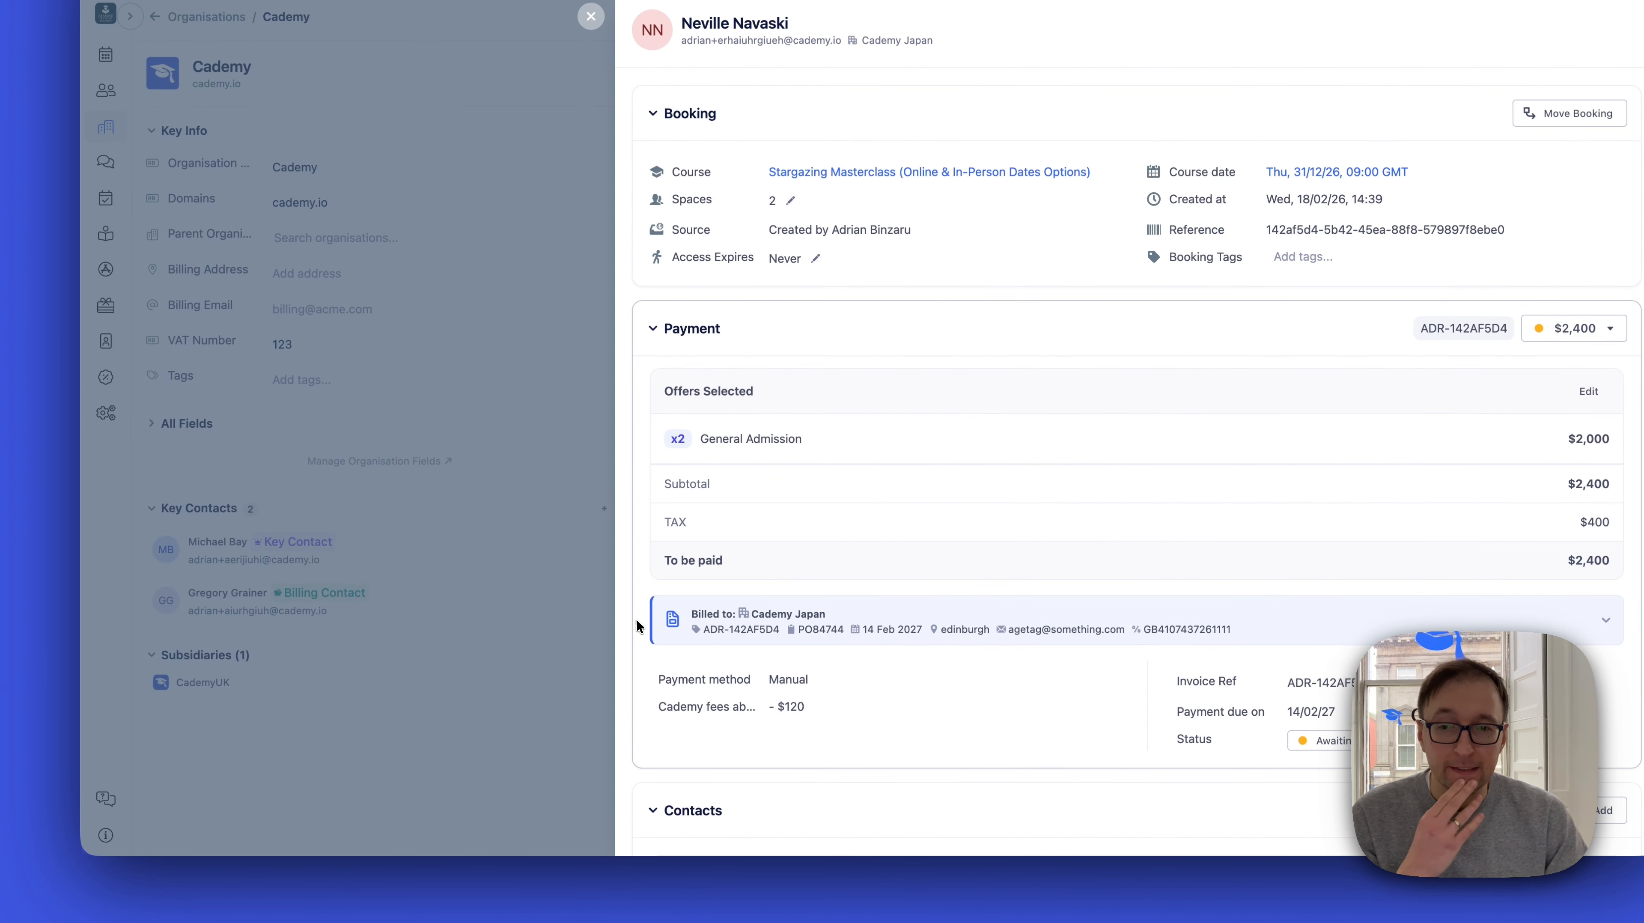
{"action": "left_click_drag", "start_coordinate": [619, 622], "coordinate": [318, 601]}
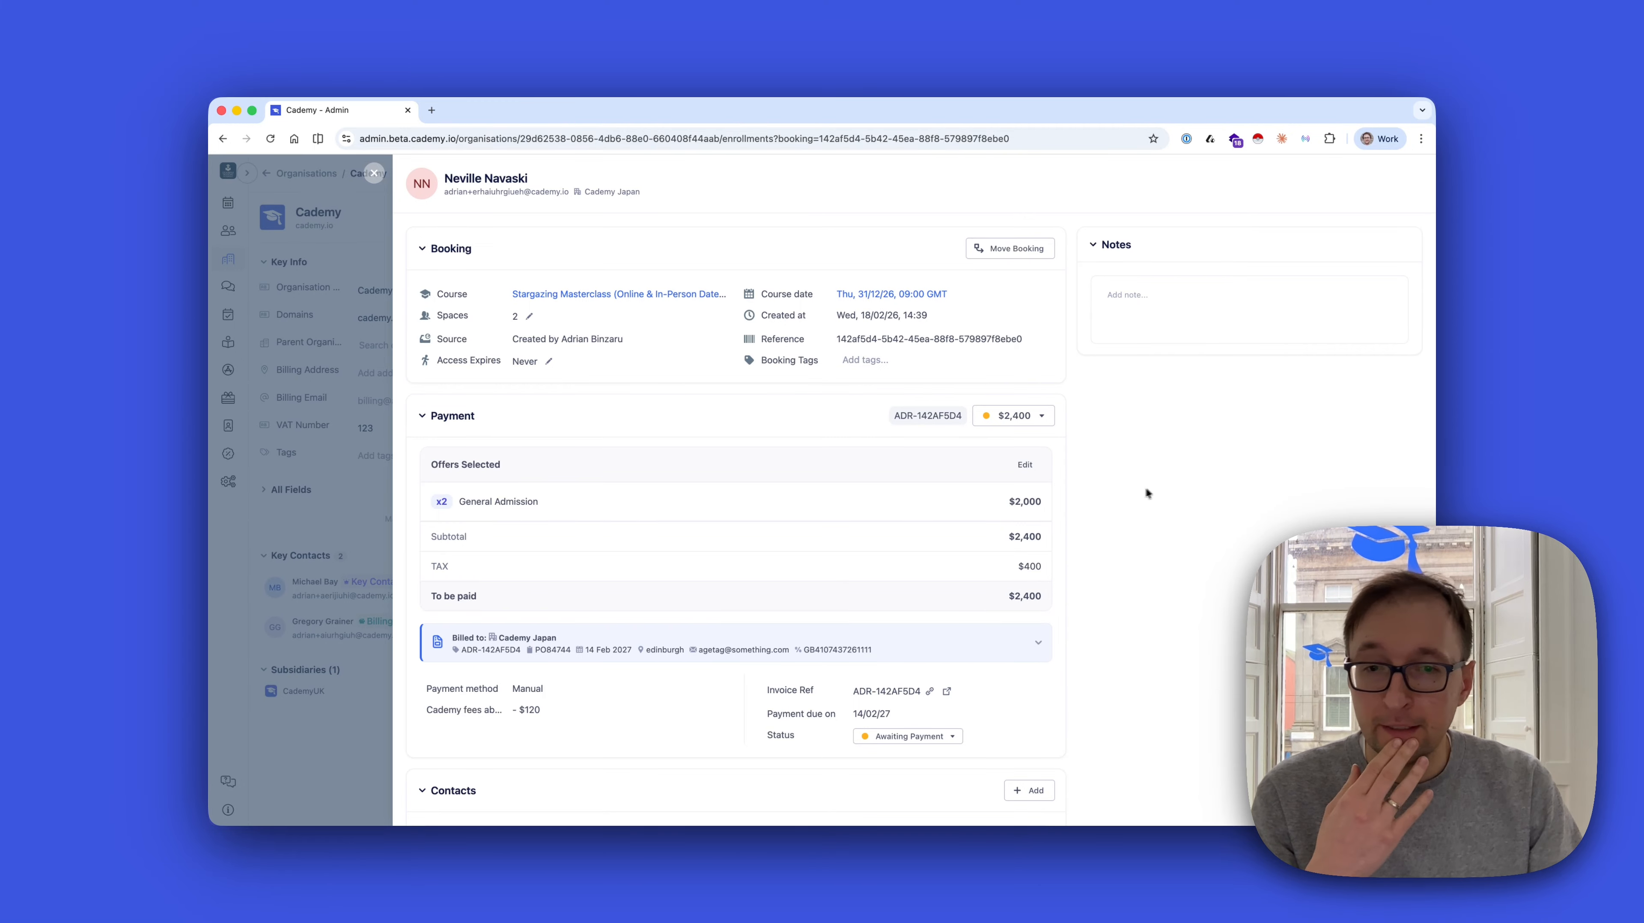
{"action": "scroll", "coordinate": [981, 533], "scroll_direction": "down", "scroll_amount": 3}
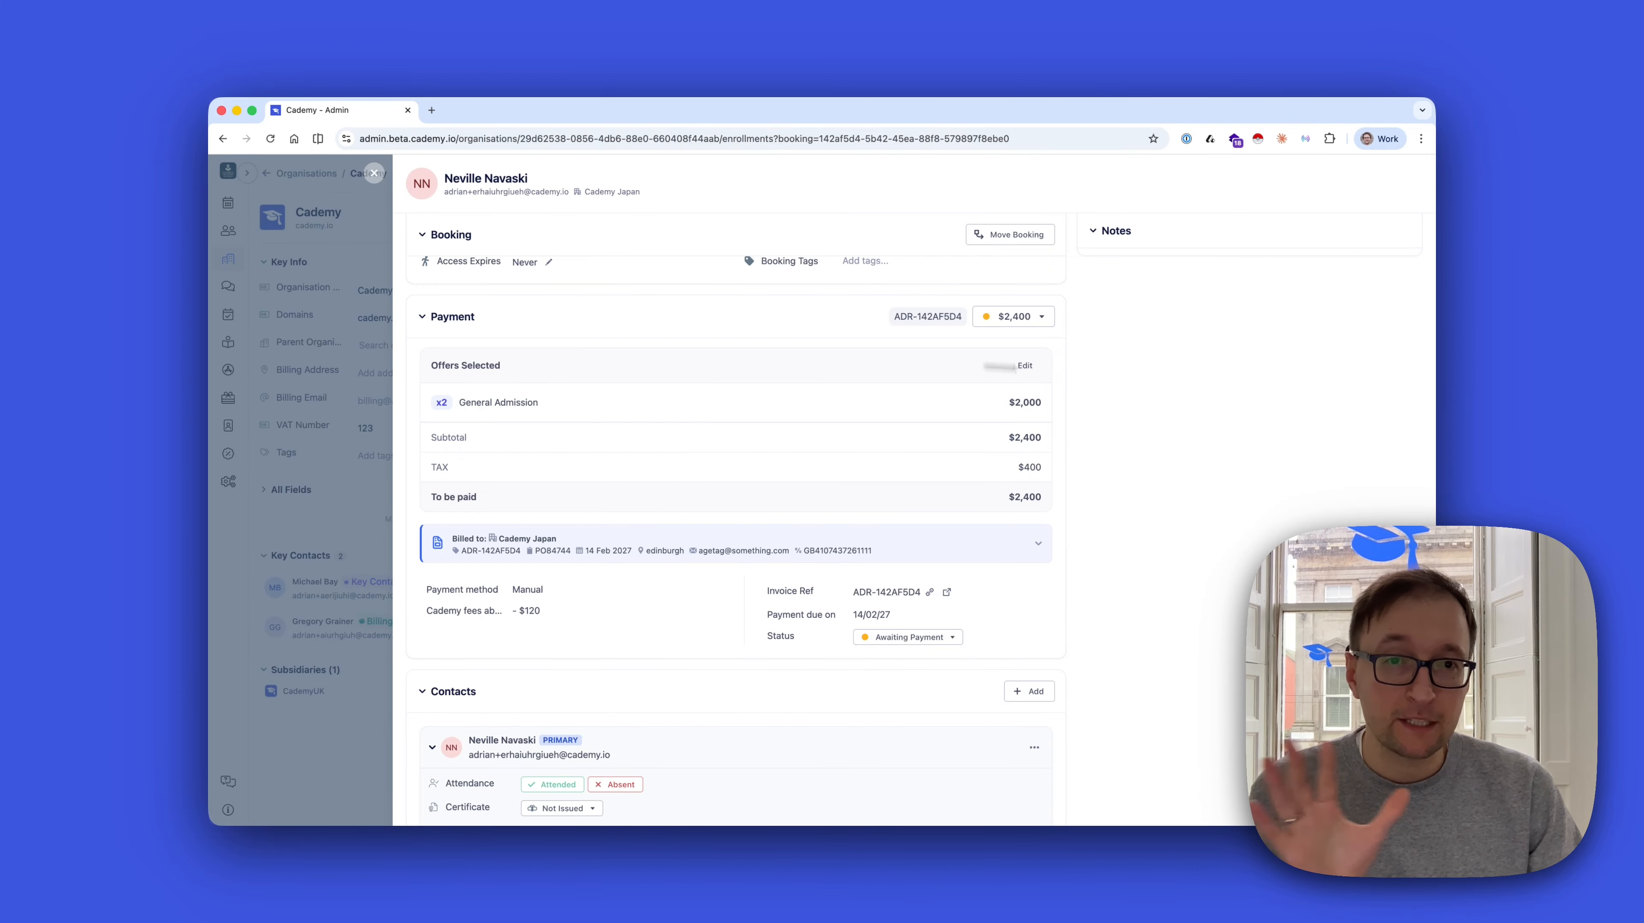
{"action": "scroll", "coordinate": [1191, 377], "scroll_direction": "up", "scroll_amount": 2}
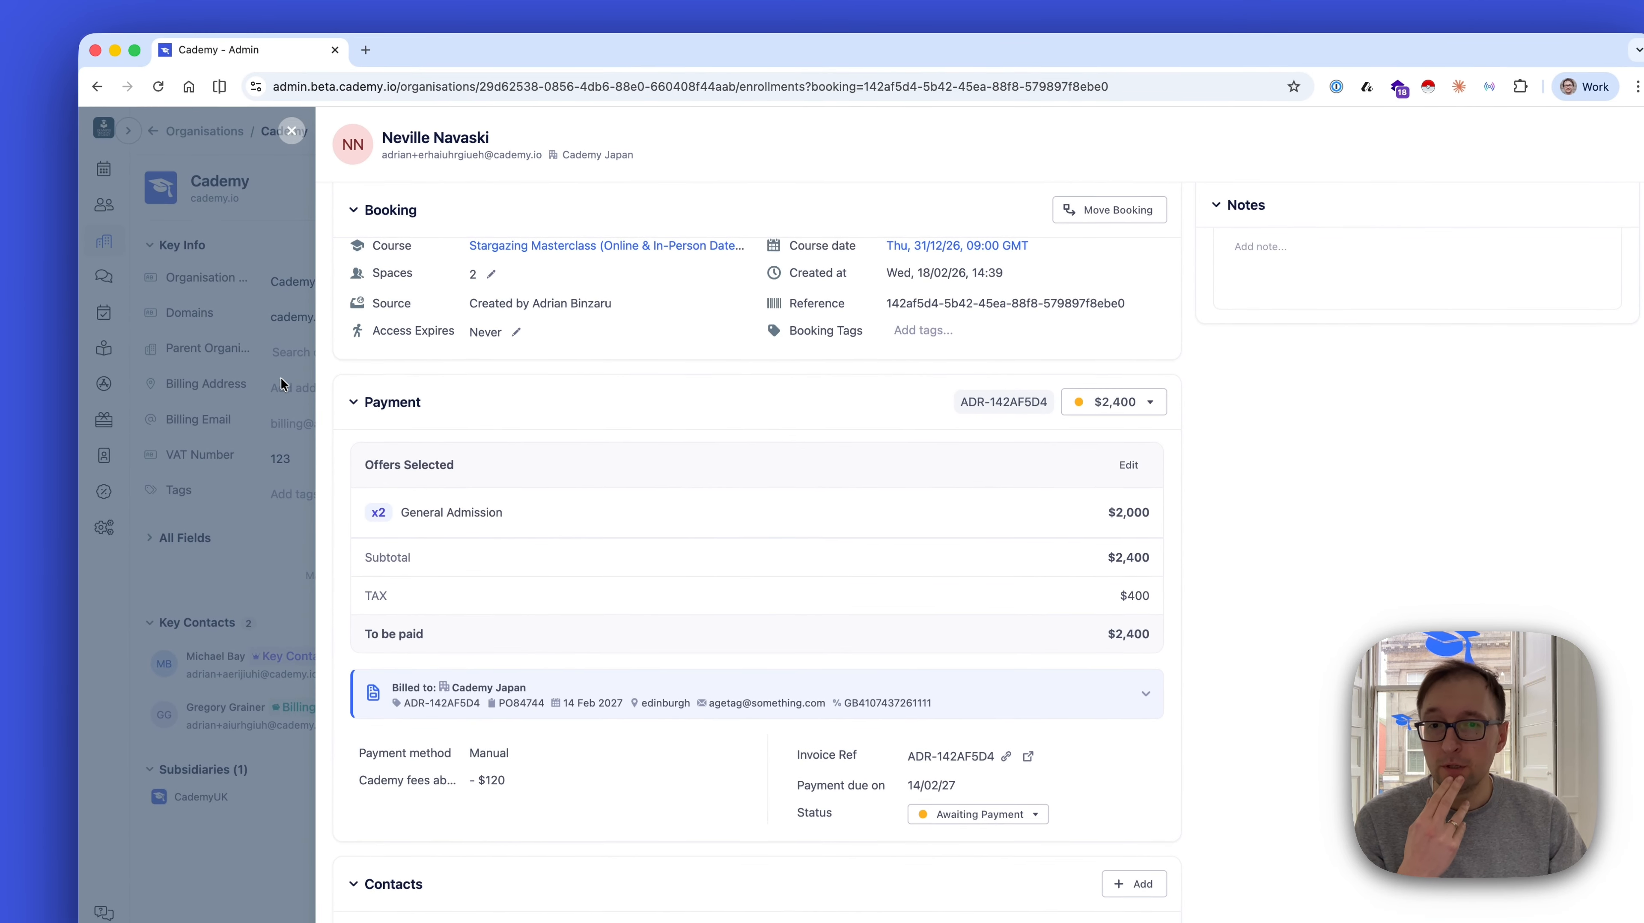
{"action": "scroll", "coordinate": [973, 682], "scroll_direction": "down", "scroll_amount": 3}
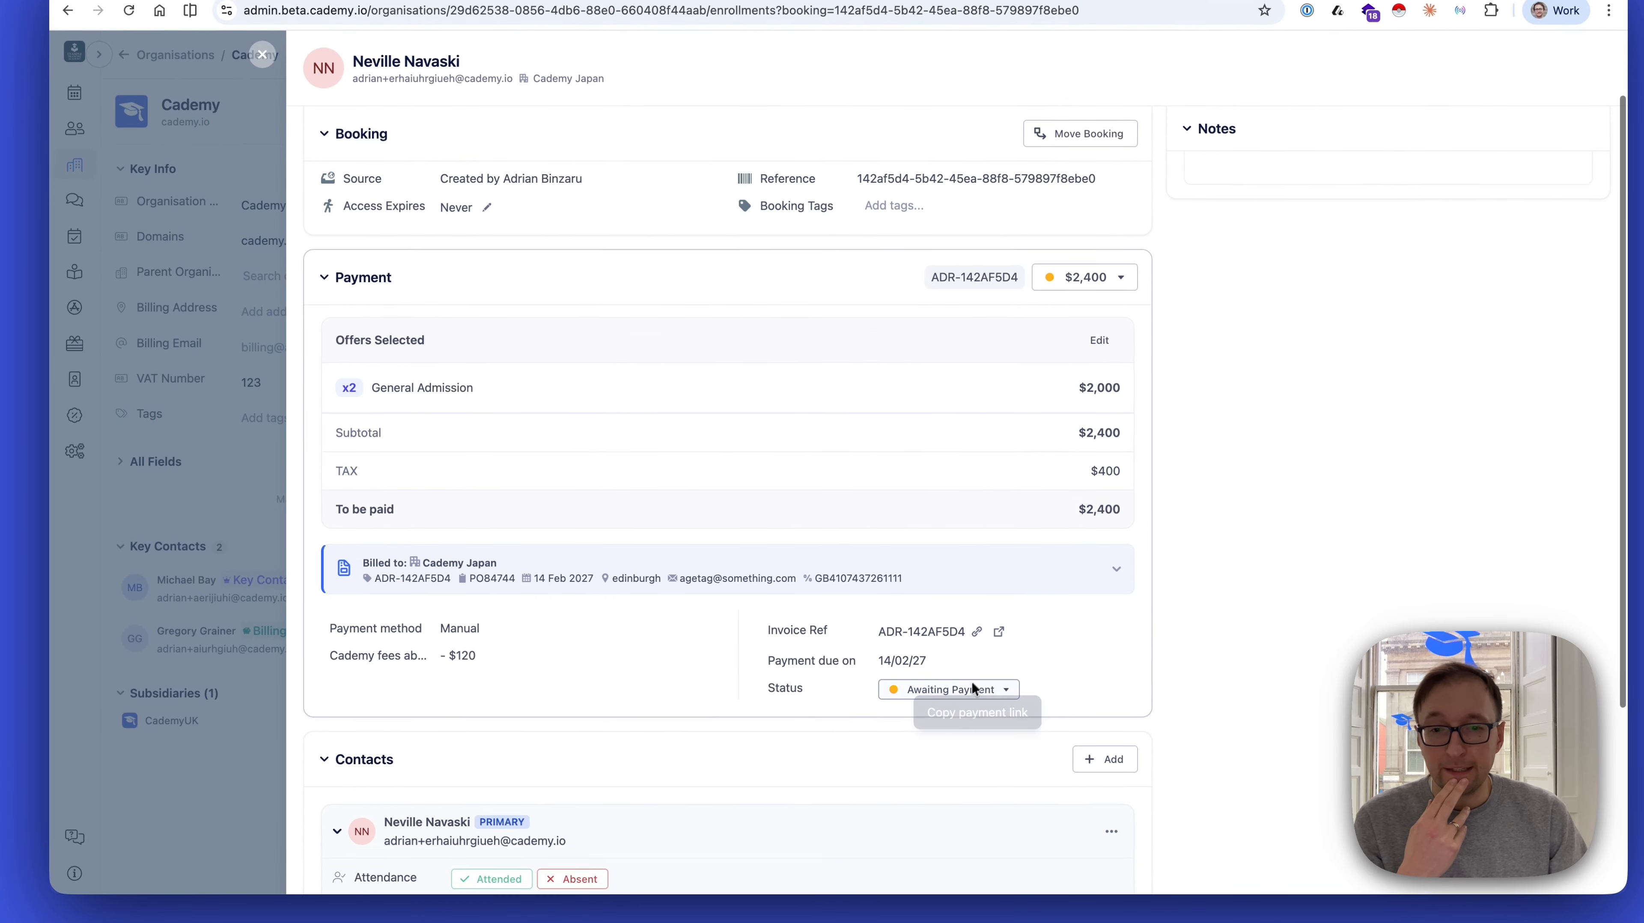
{"action": "scroll", "coordinate": [1000, 573], "scroll_direction": "down", "scroll_amount": 1}
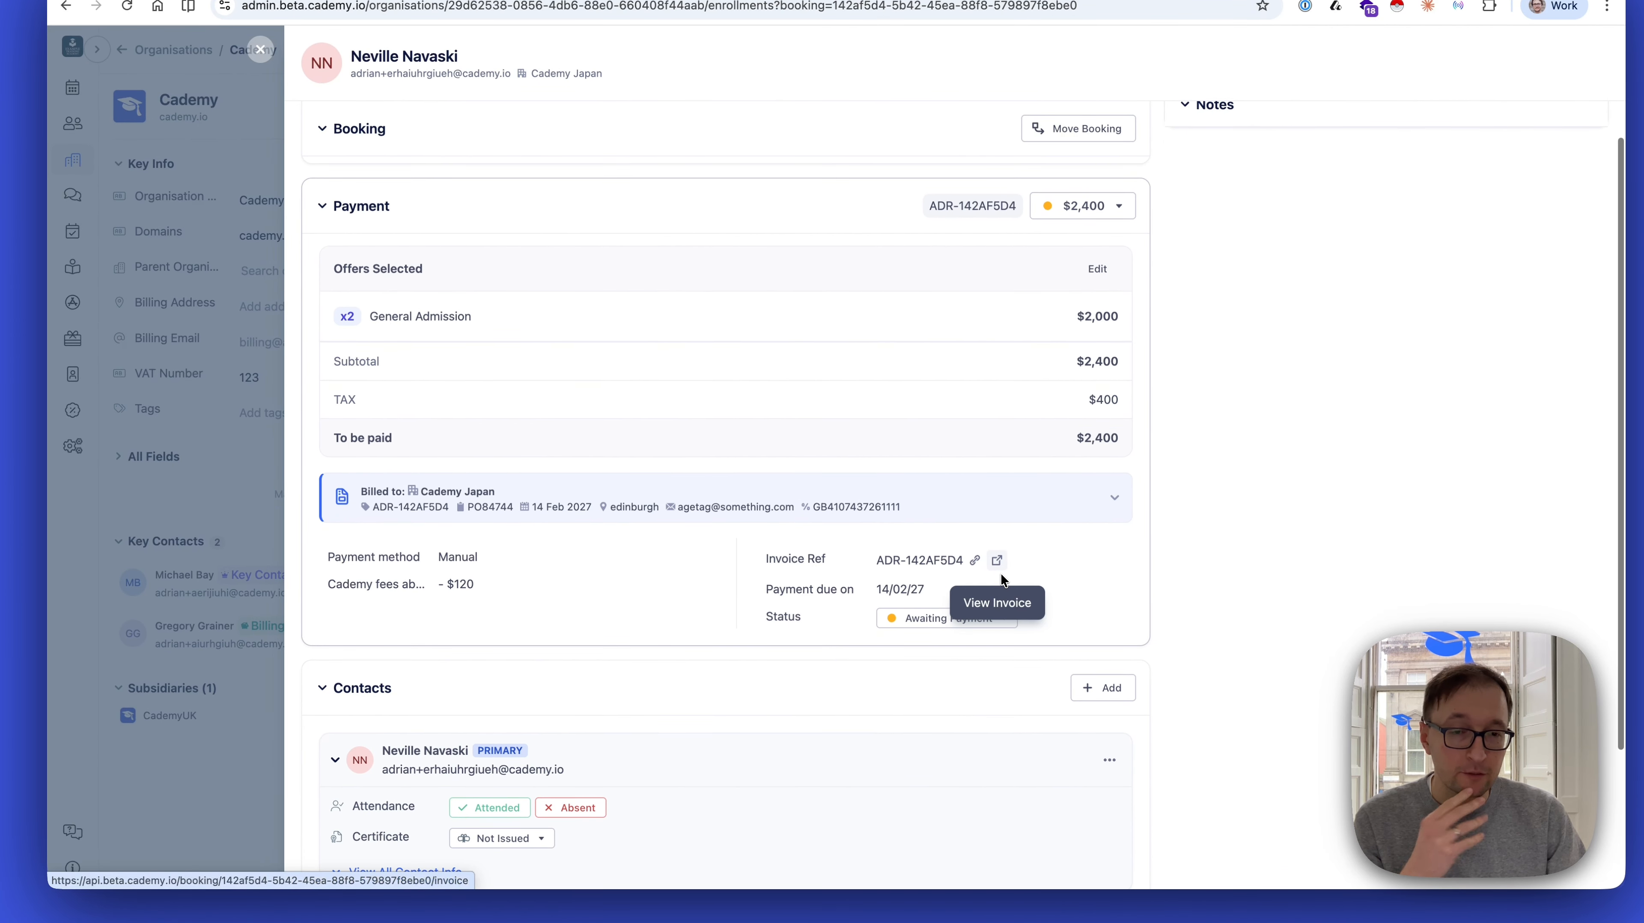
{"action": "scroll", "coordinate": [1018, 565], "scroll_direction": "down", "scroll_amount": 5}
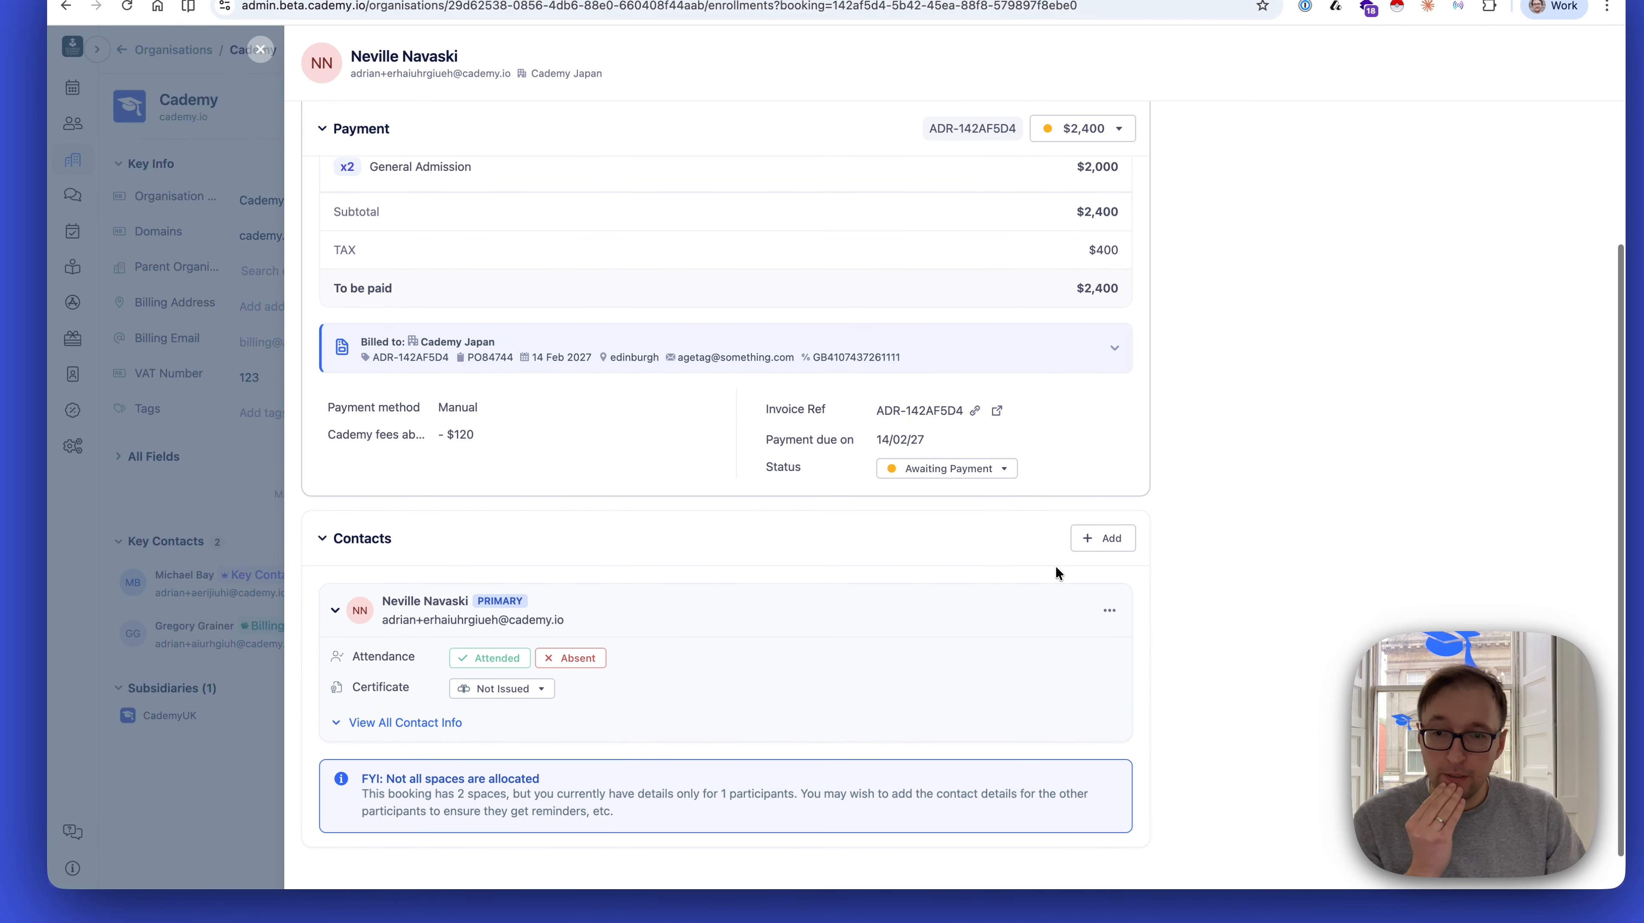
Show all contact info for the booking's primary contact and look back over the payment details
{"action": "left_click", "coordinate": [446, 682]}
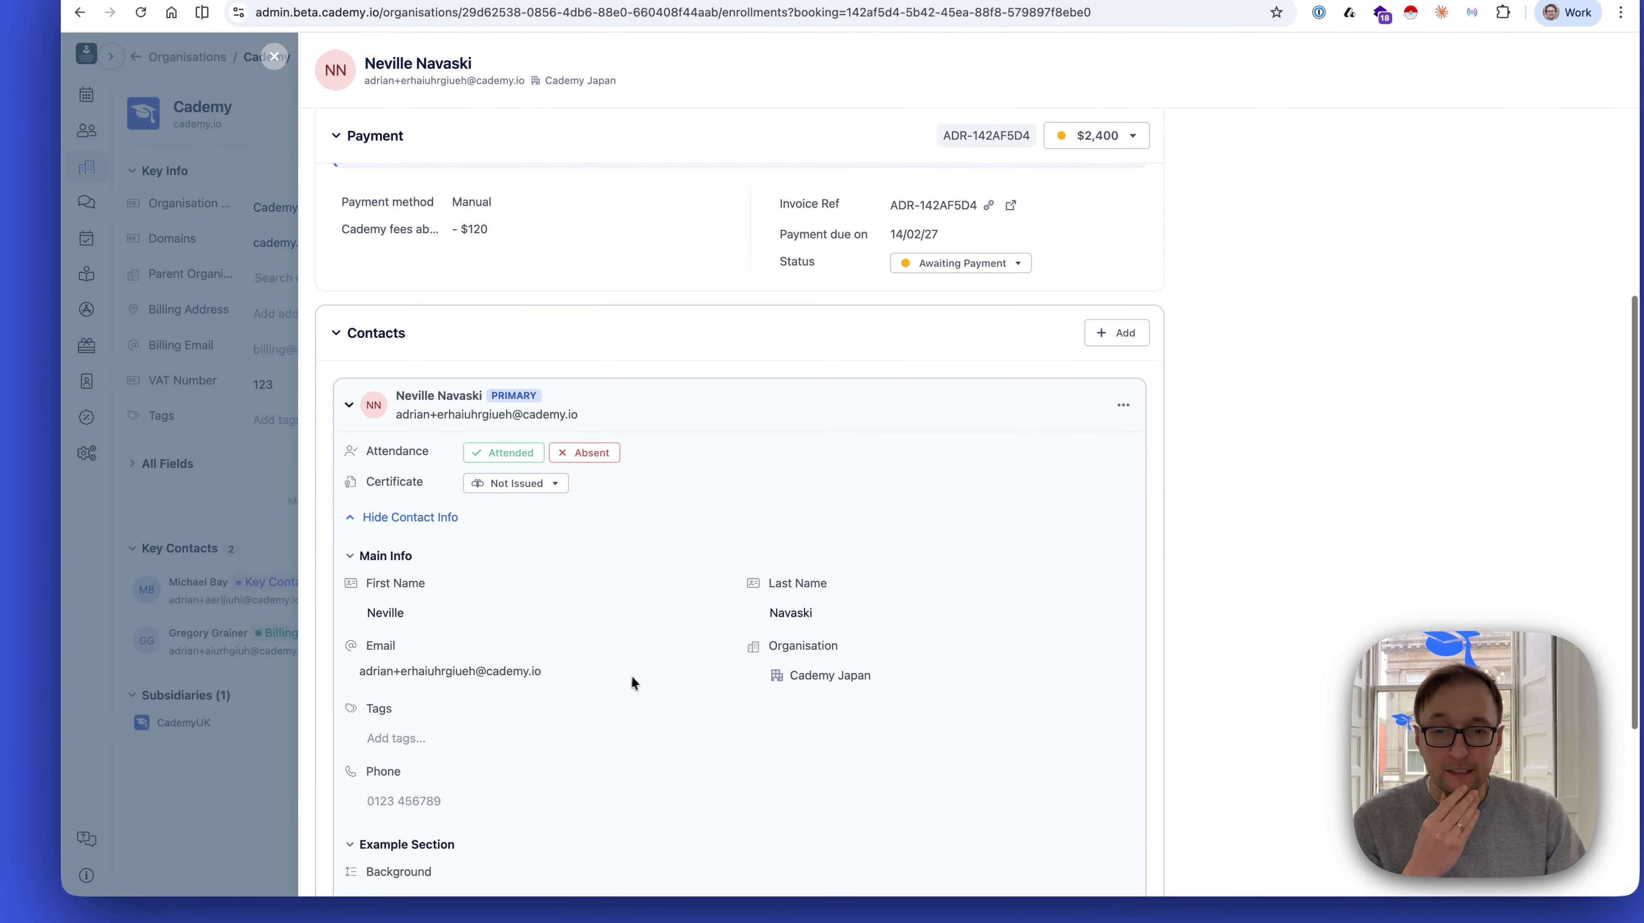
{"action": "scroll", "coordinate": [639, 614], "scroll_direction": "down", "scroll_amount": 6}
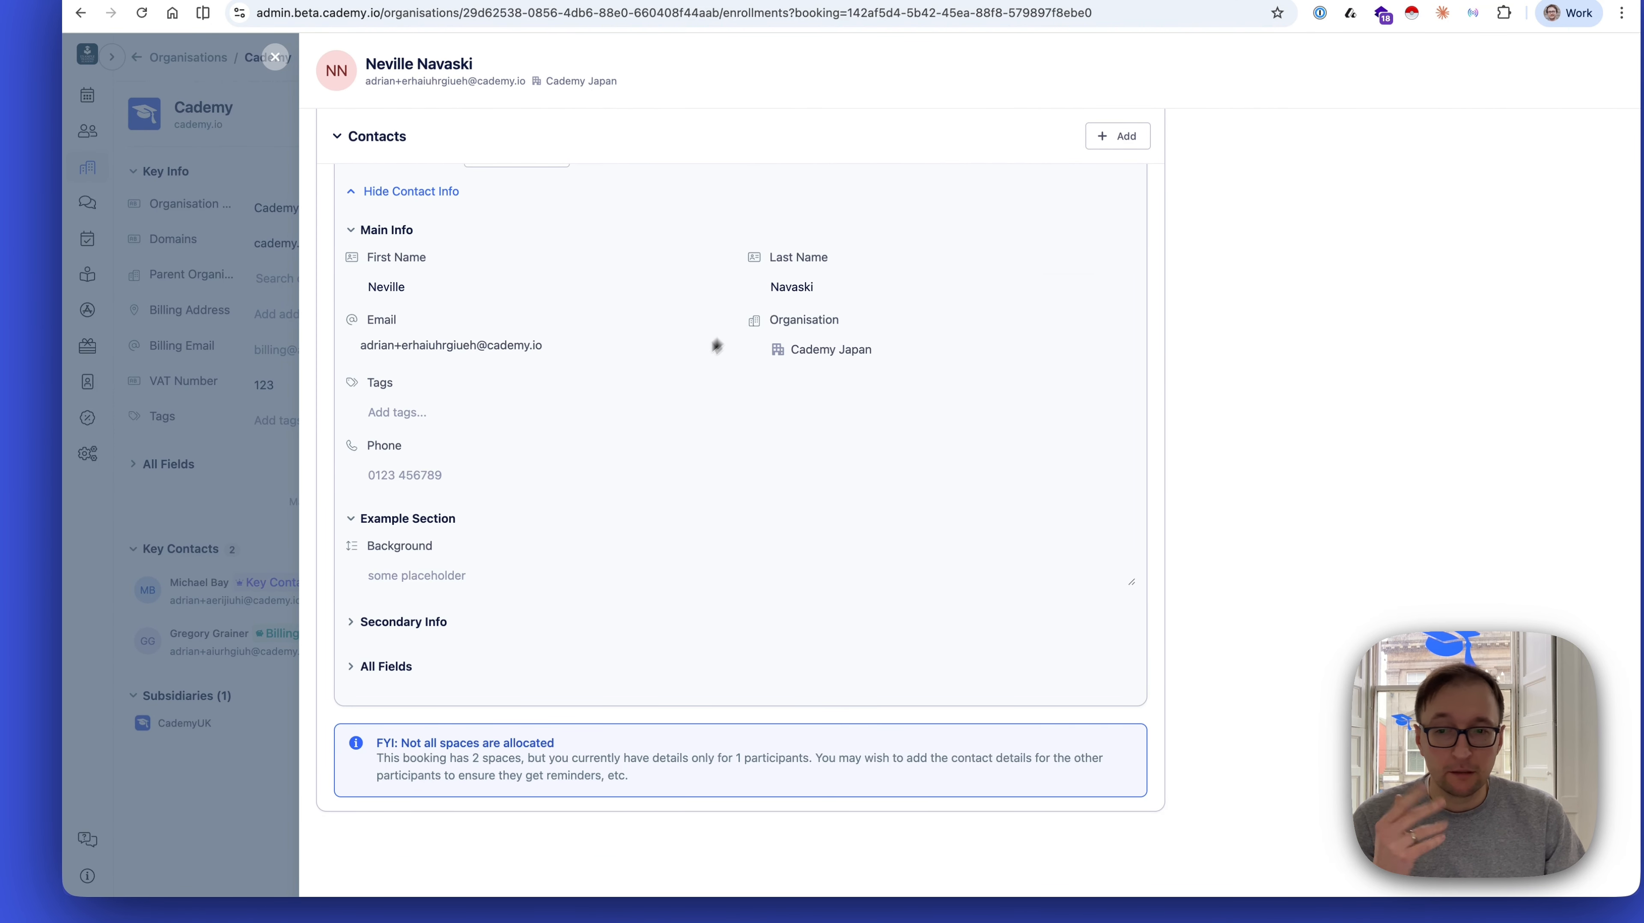
{"action": "scroll", "coordinate": [716, 346], "scroll_direction": "up", "scroll_amount": 6}
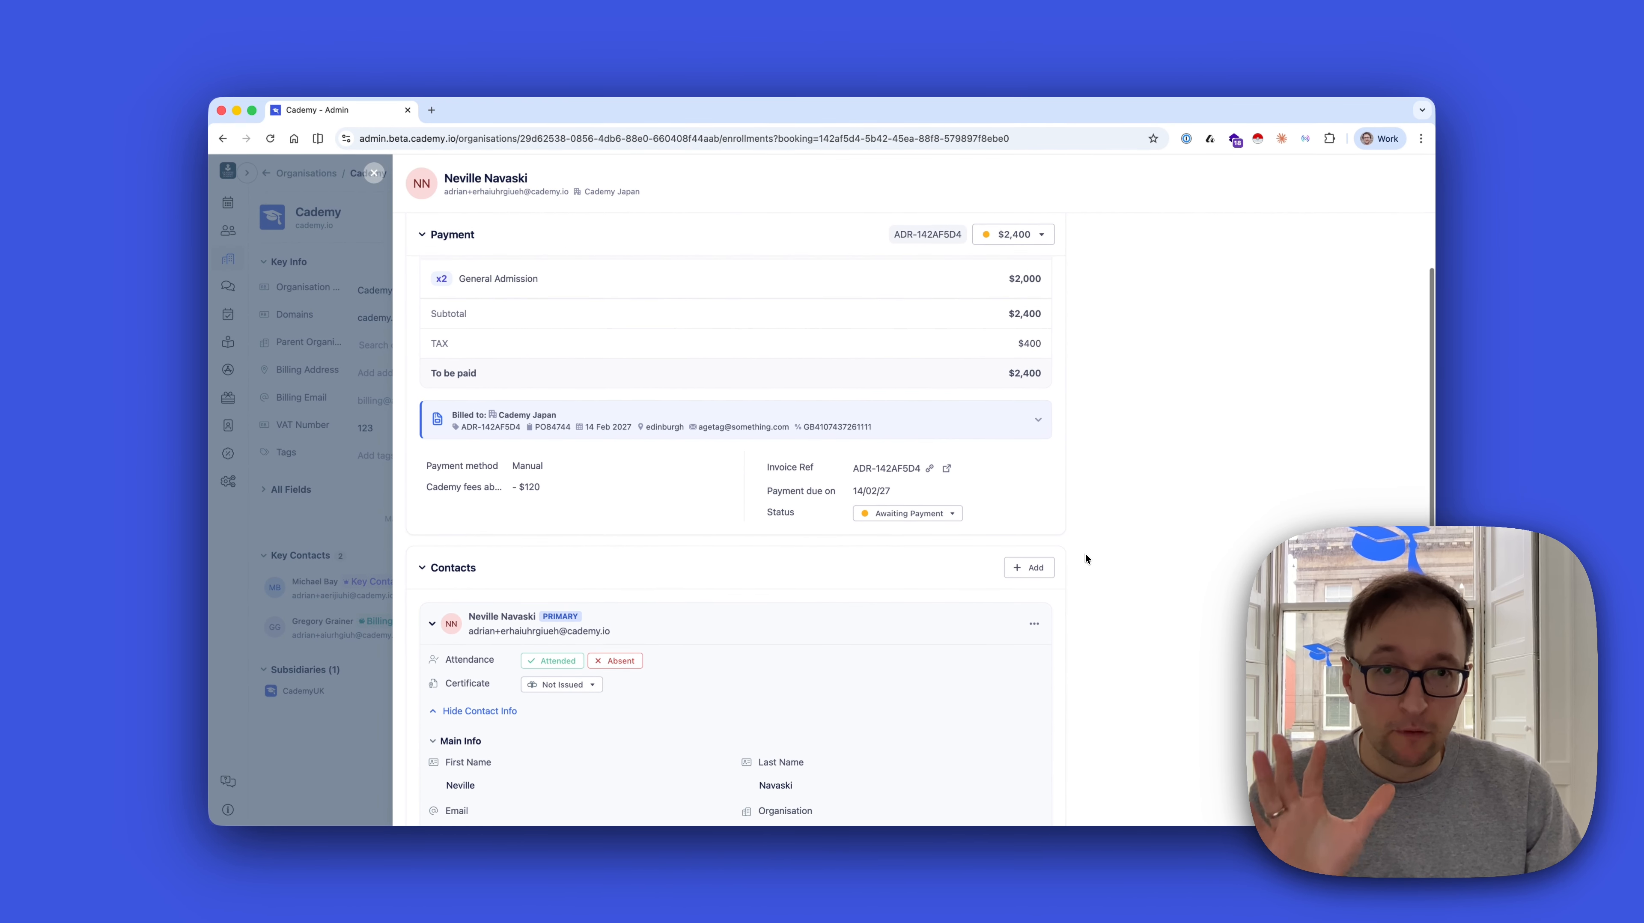
{"action": "scroll", "coordinate": [1084, 554], "scroll_direction": "up", "scroll_amount": 2}
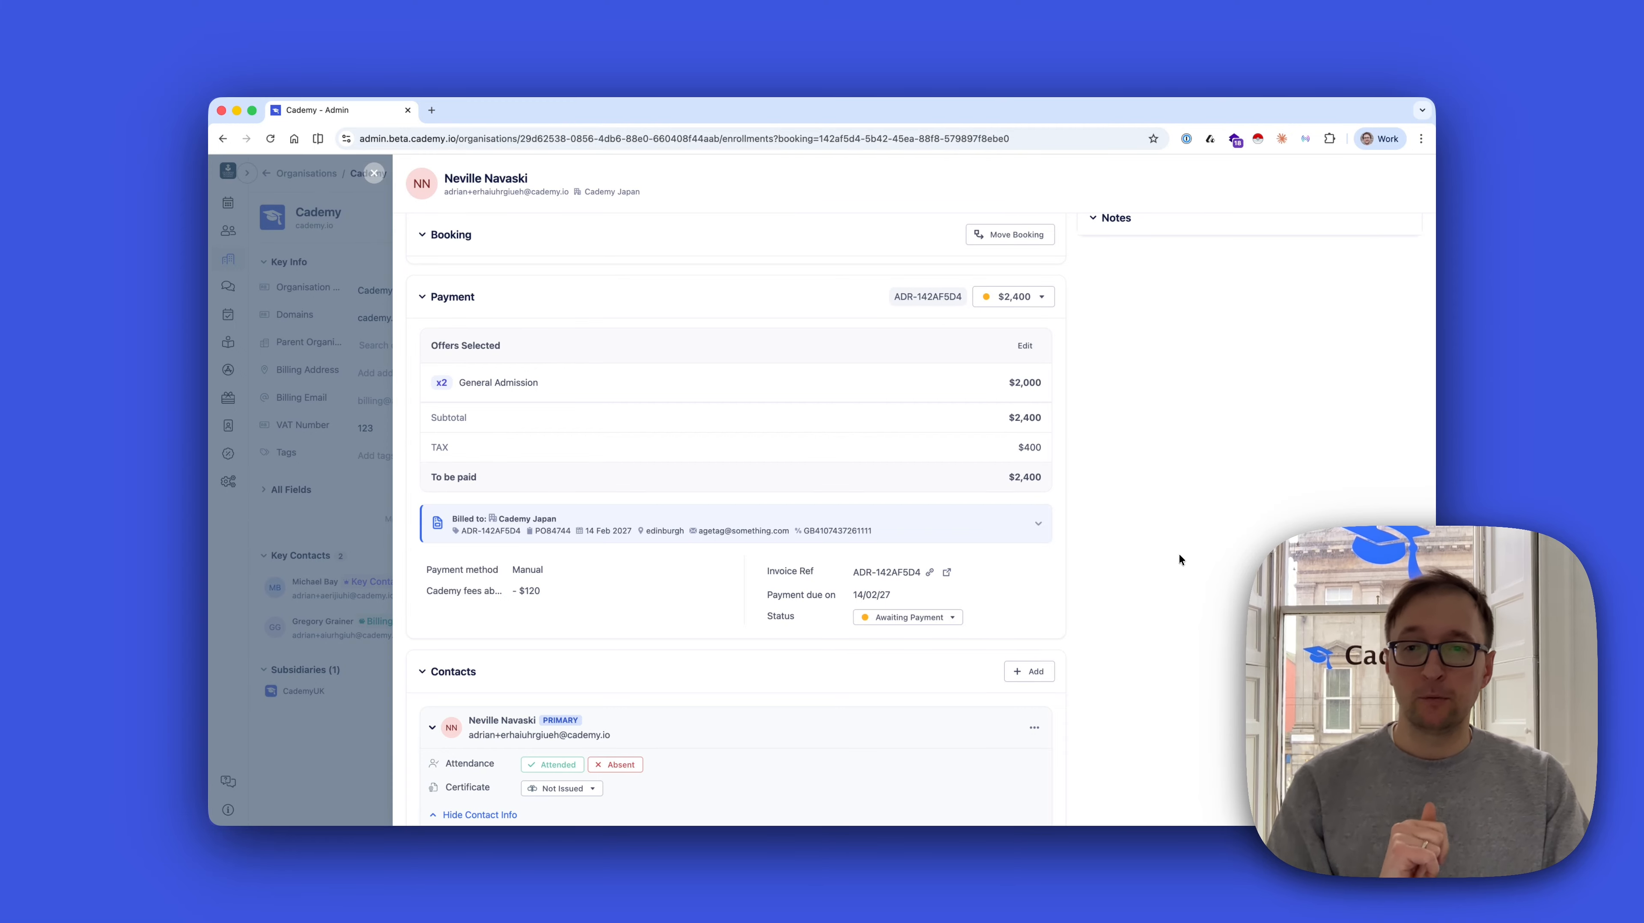
{"action": "scroll", "coordinate": [1179, 554], "scroll_direction": "up", "scroll_amount": 2}
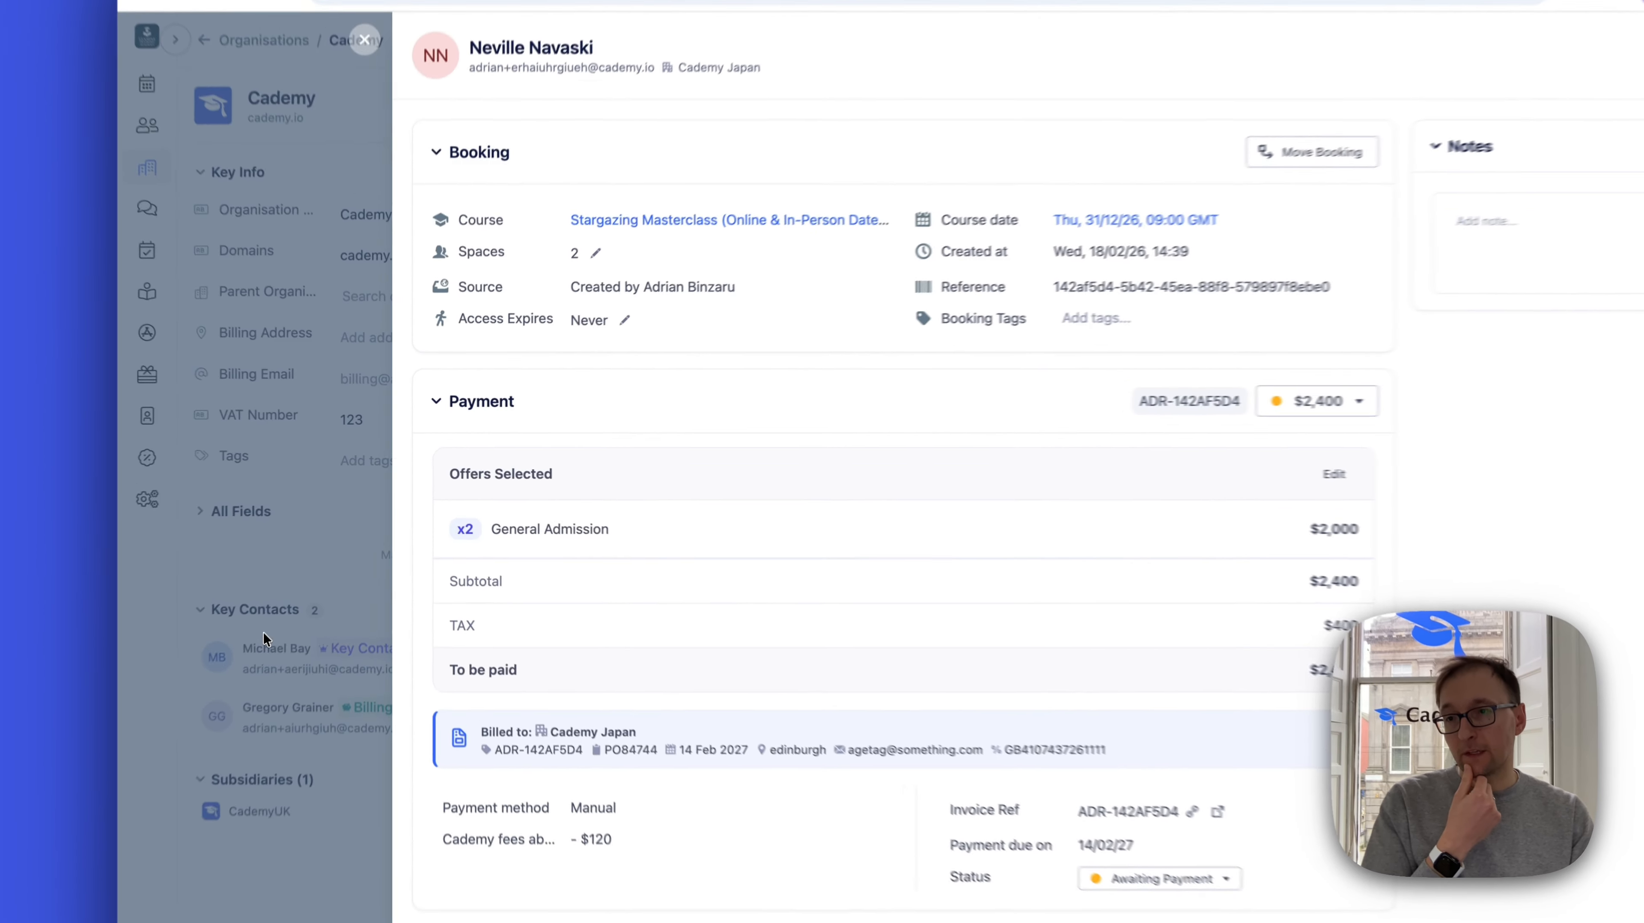
Close the booking and search the settings for "pay" to open the Payments settings
{"action": "left_click", "coordinate": [309, 577]}
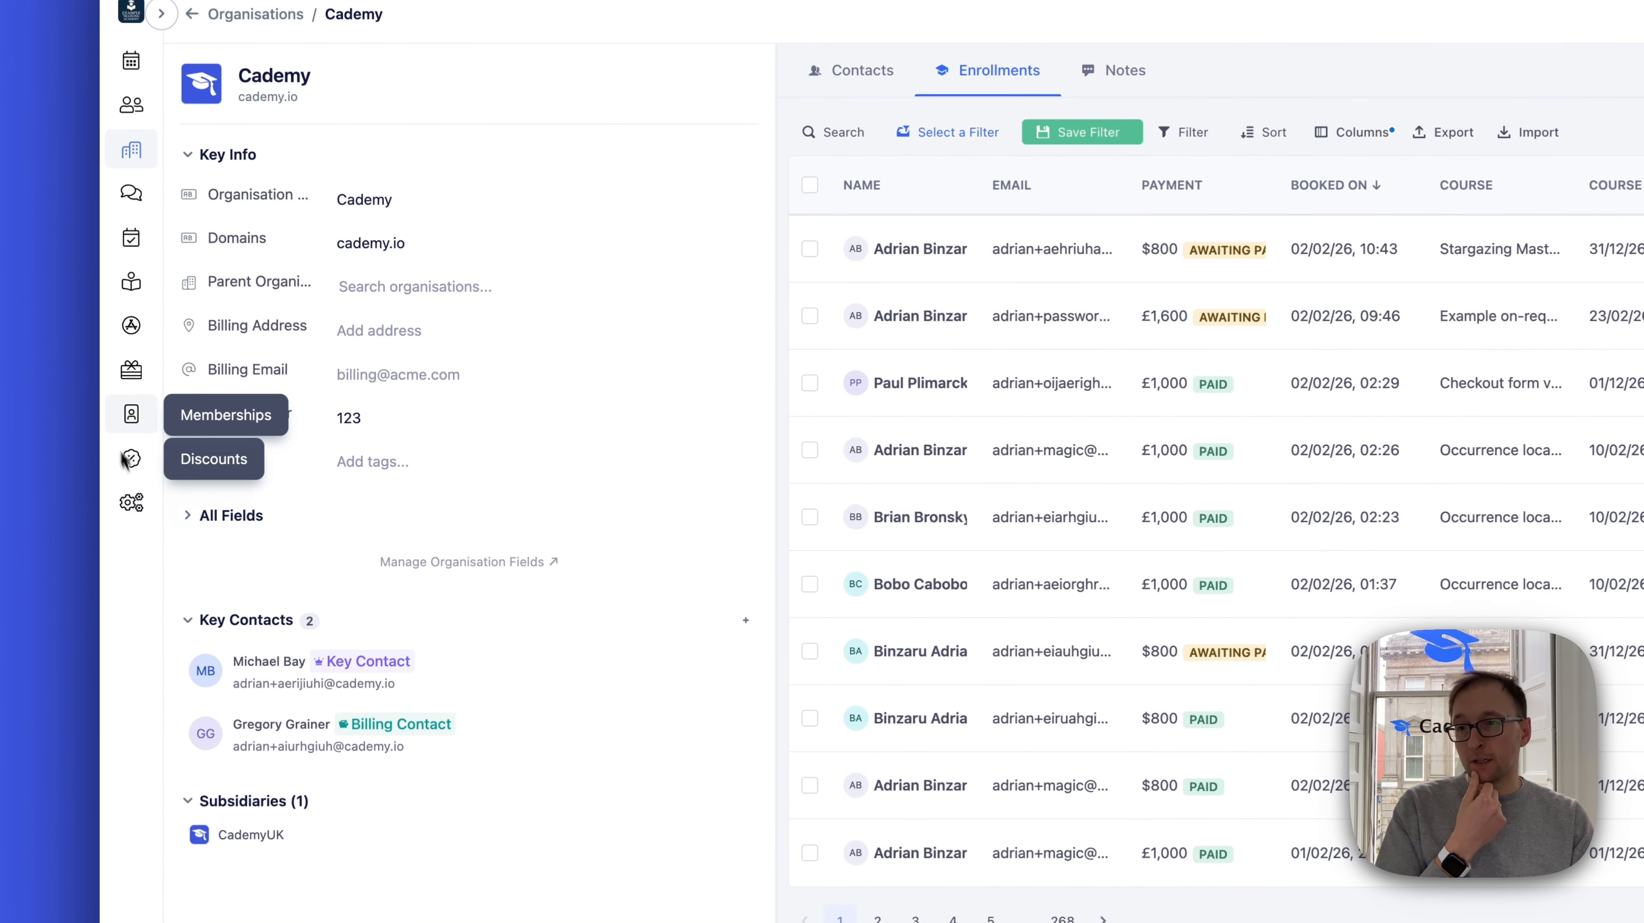
{"action": "left_click", "coordinate": [118, 510]}
{"action": "type", "text": "pay"}
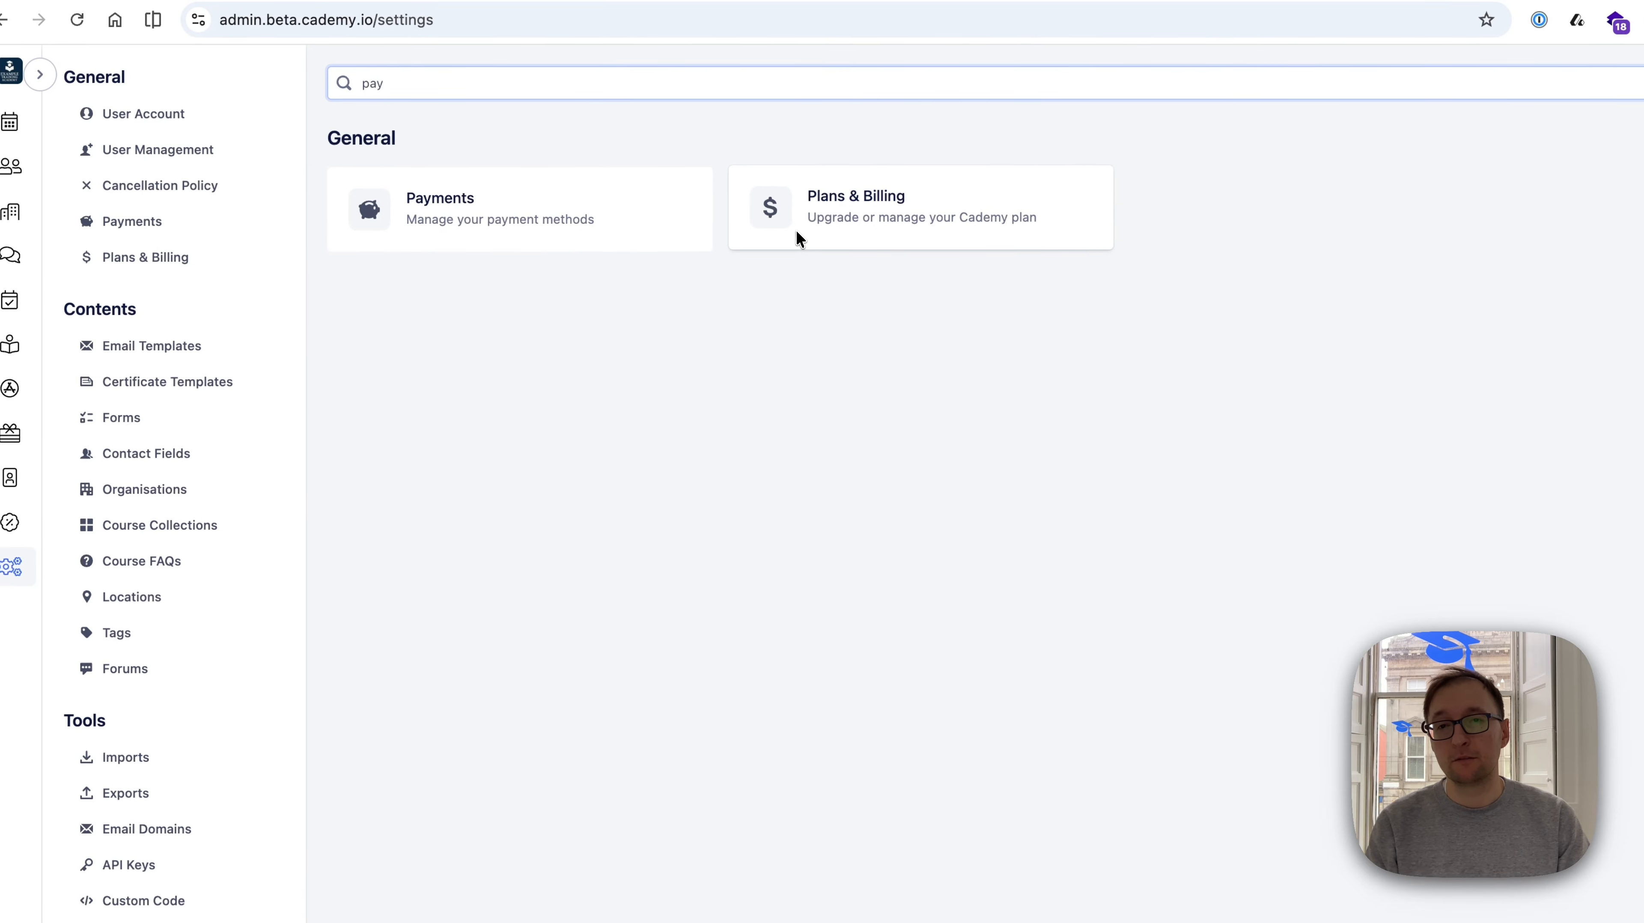
{"action": "left_click", "coordinate": [616, 228]}
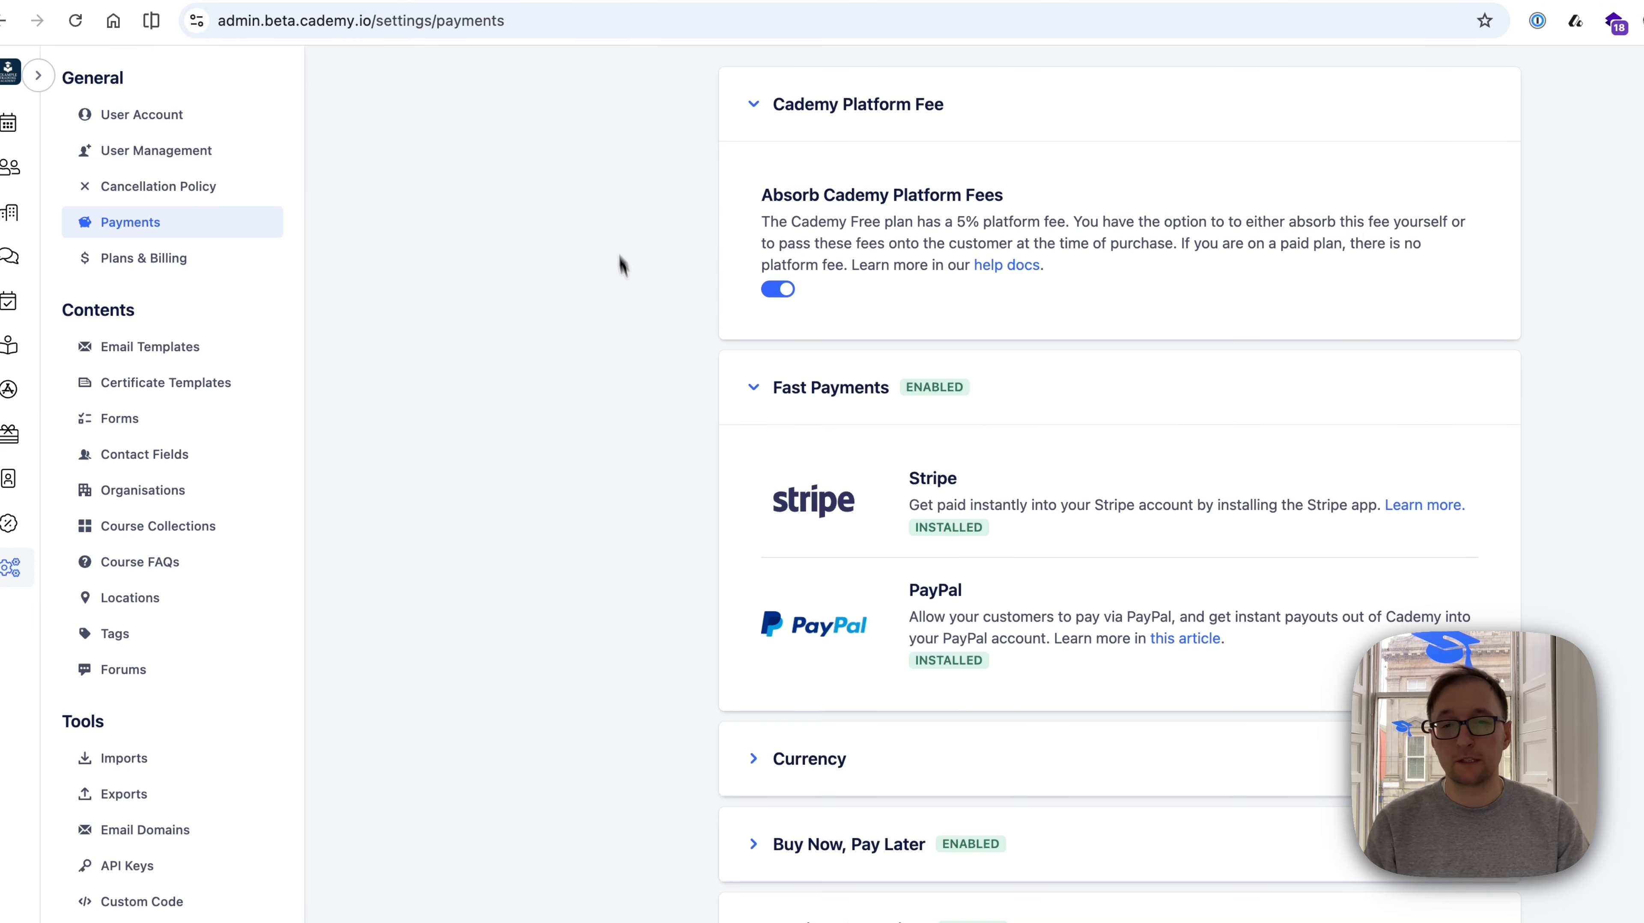
In the default invoice profile, calculate the due date from "Whichever comes first: X days after order is created OR course start date"
{"action": "left_click", "coordinate": [750, 634]}
{"action": "scroll", "coordinate": [581, 607], "scroll_direction": "down", "scroll_amount": 10}
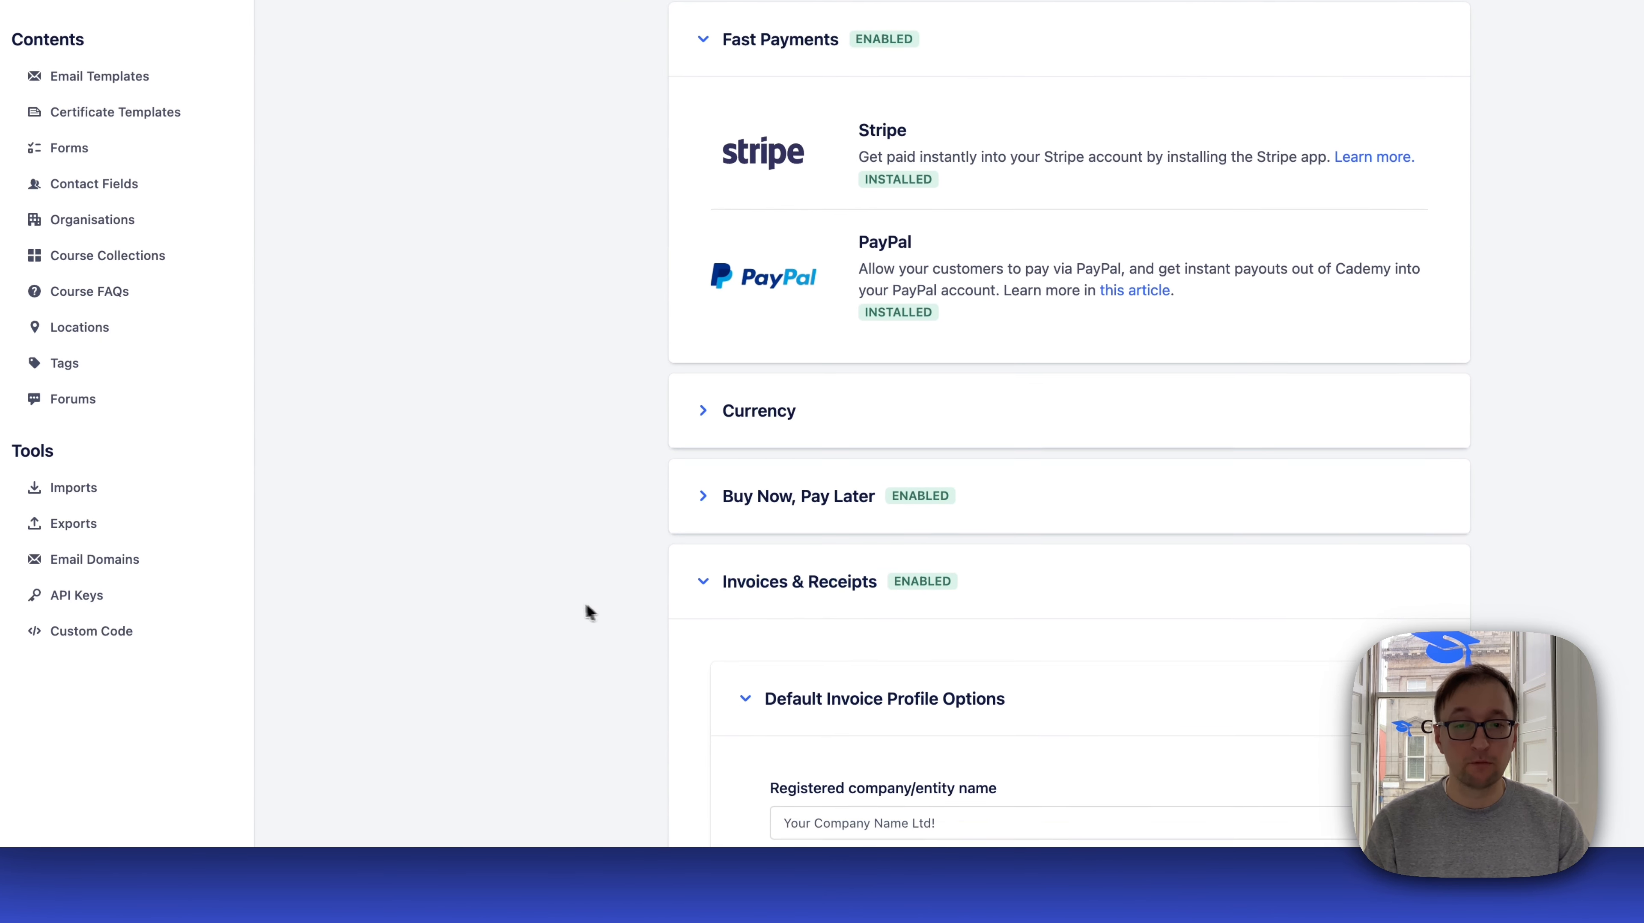
{"action": "scroll", "coordinate": [650, 485], "scroll_direction": "down", "scroll_amount": 8}
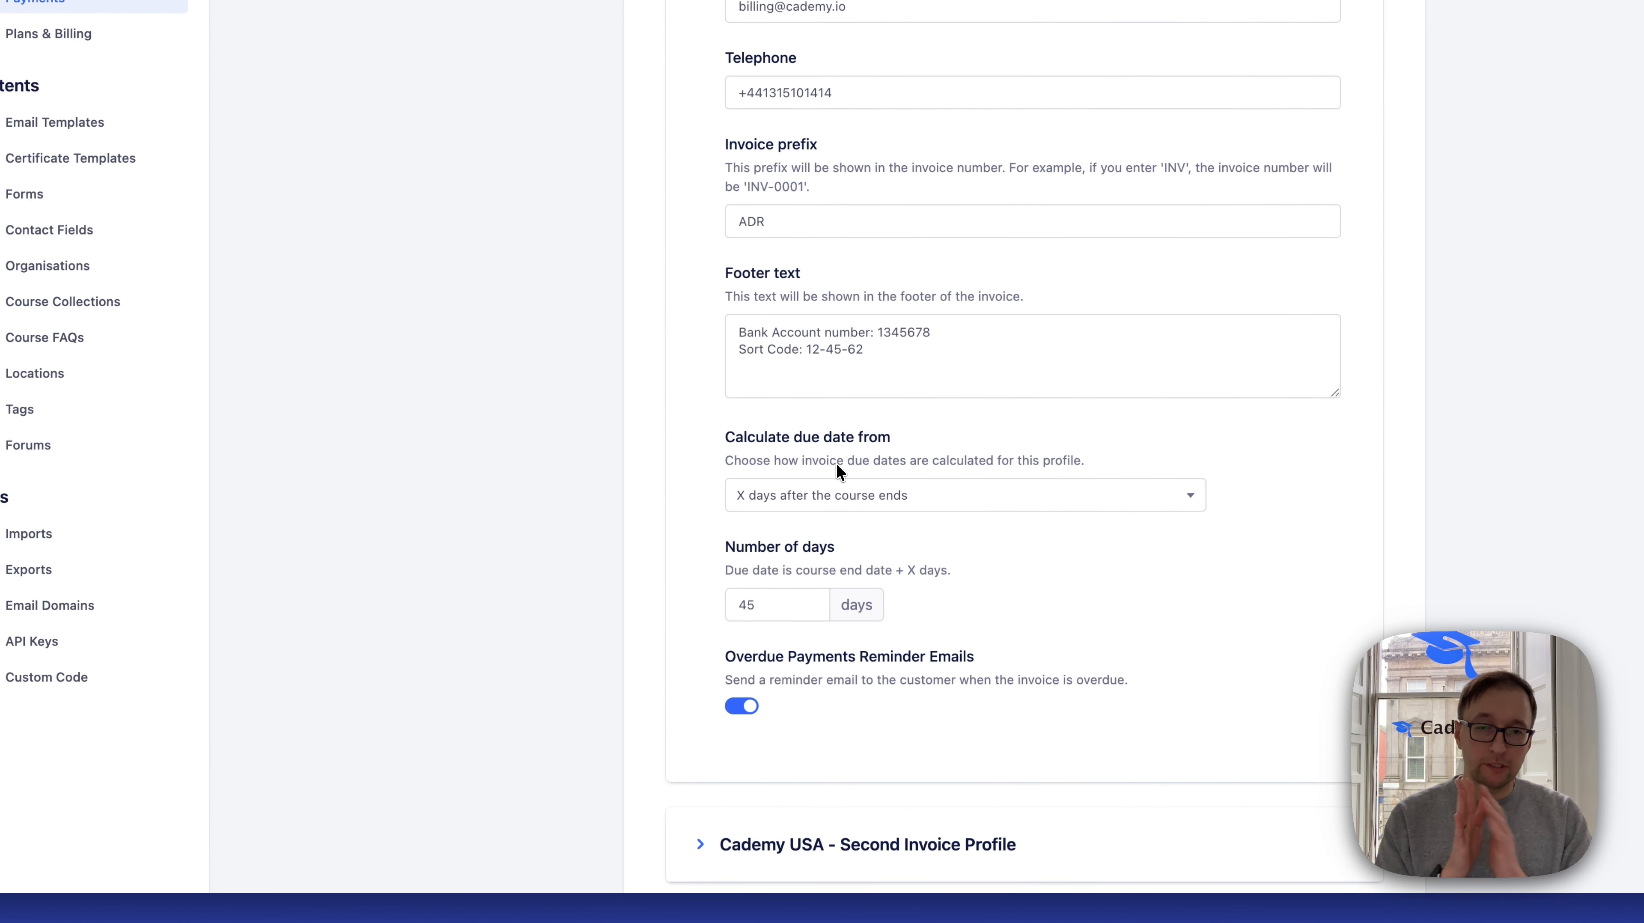
{"action": "left_click", "coordinate": [838, 492]}
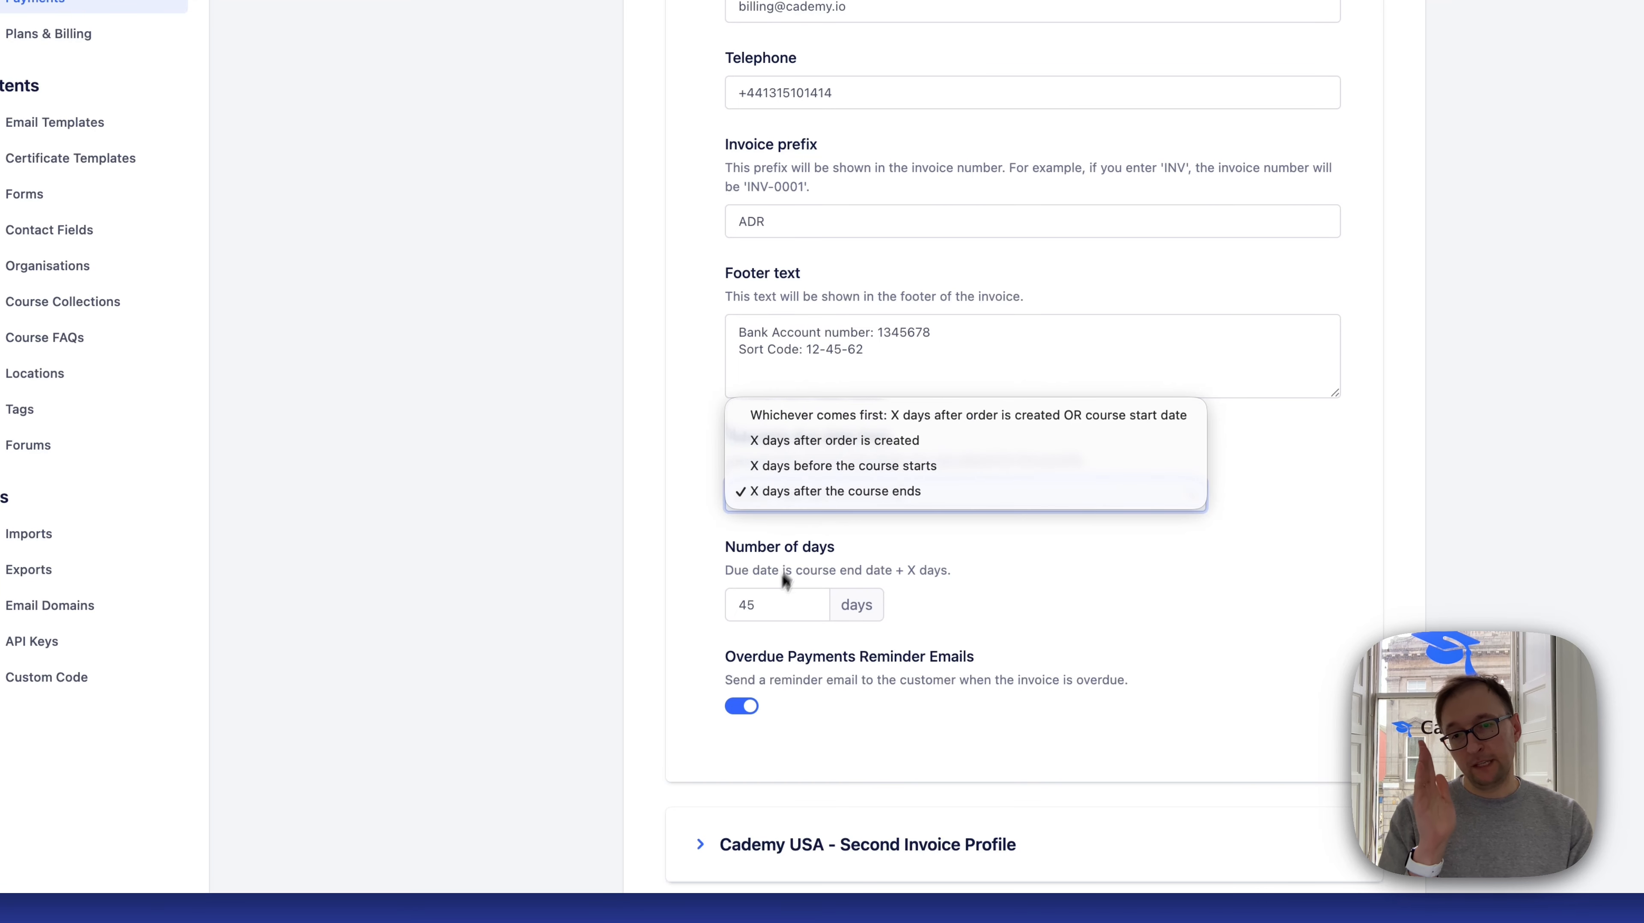
{"action": "left_click", "coordinate": [785, 579]}
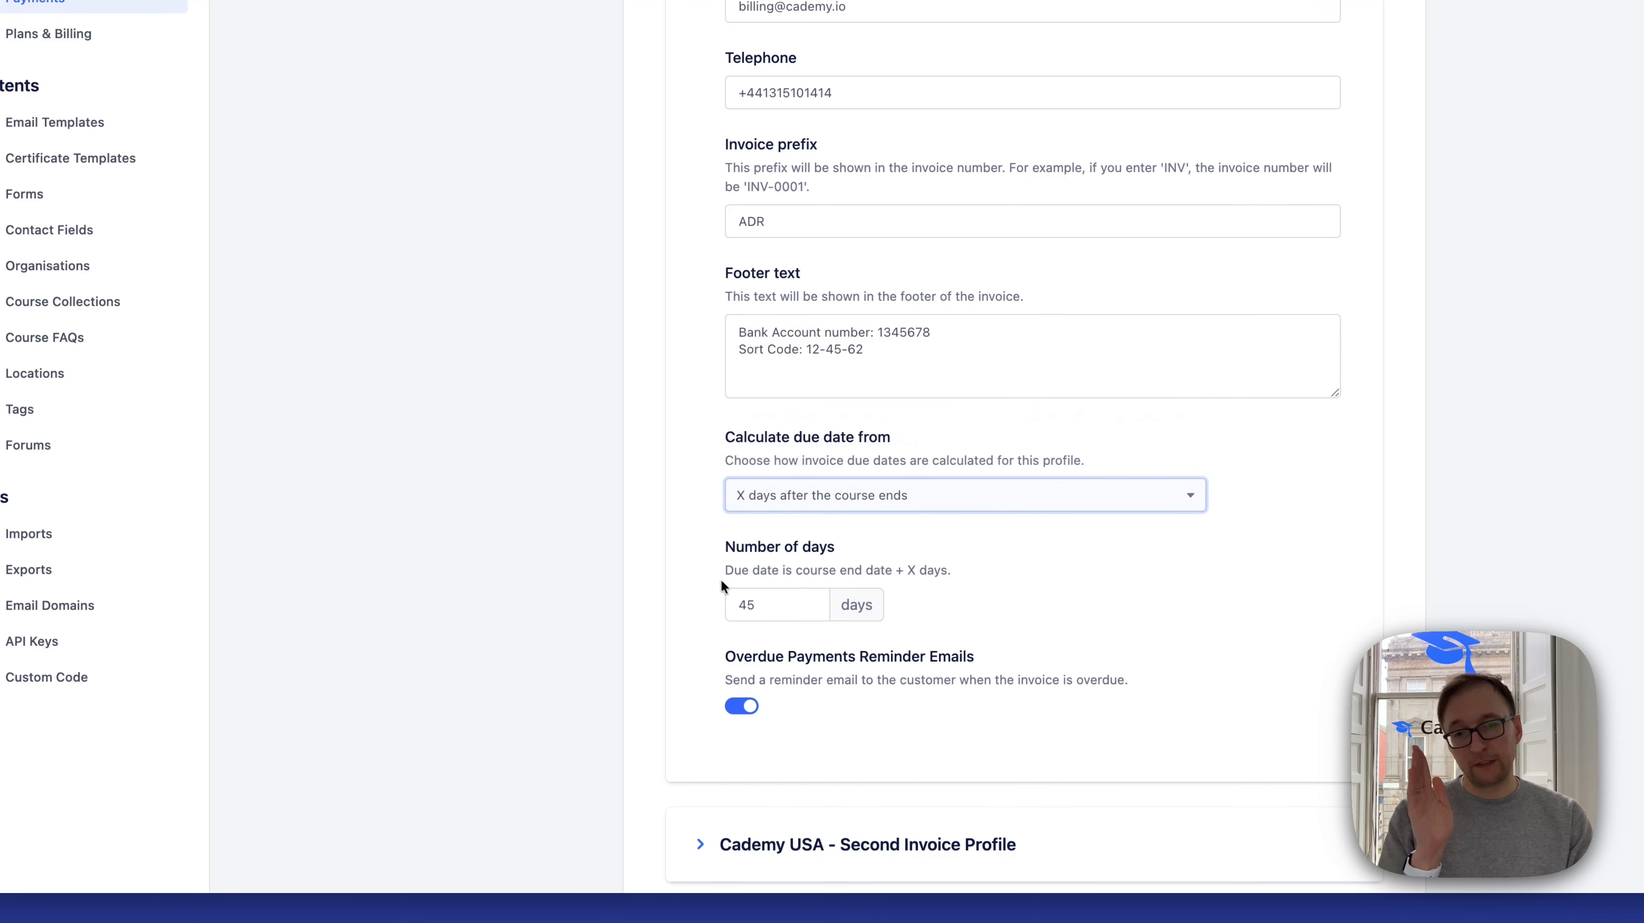
{"action": "left_click", "coordinate": [804, 491]}
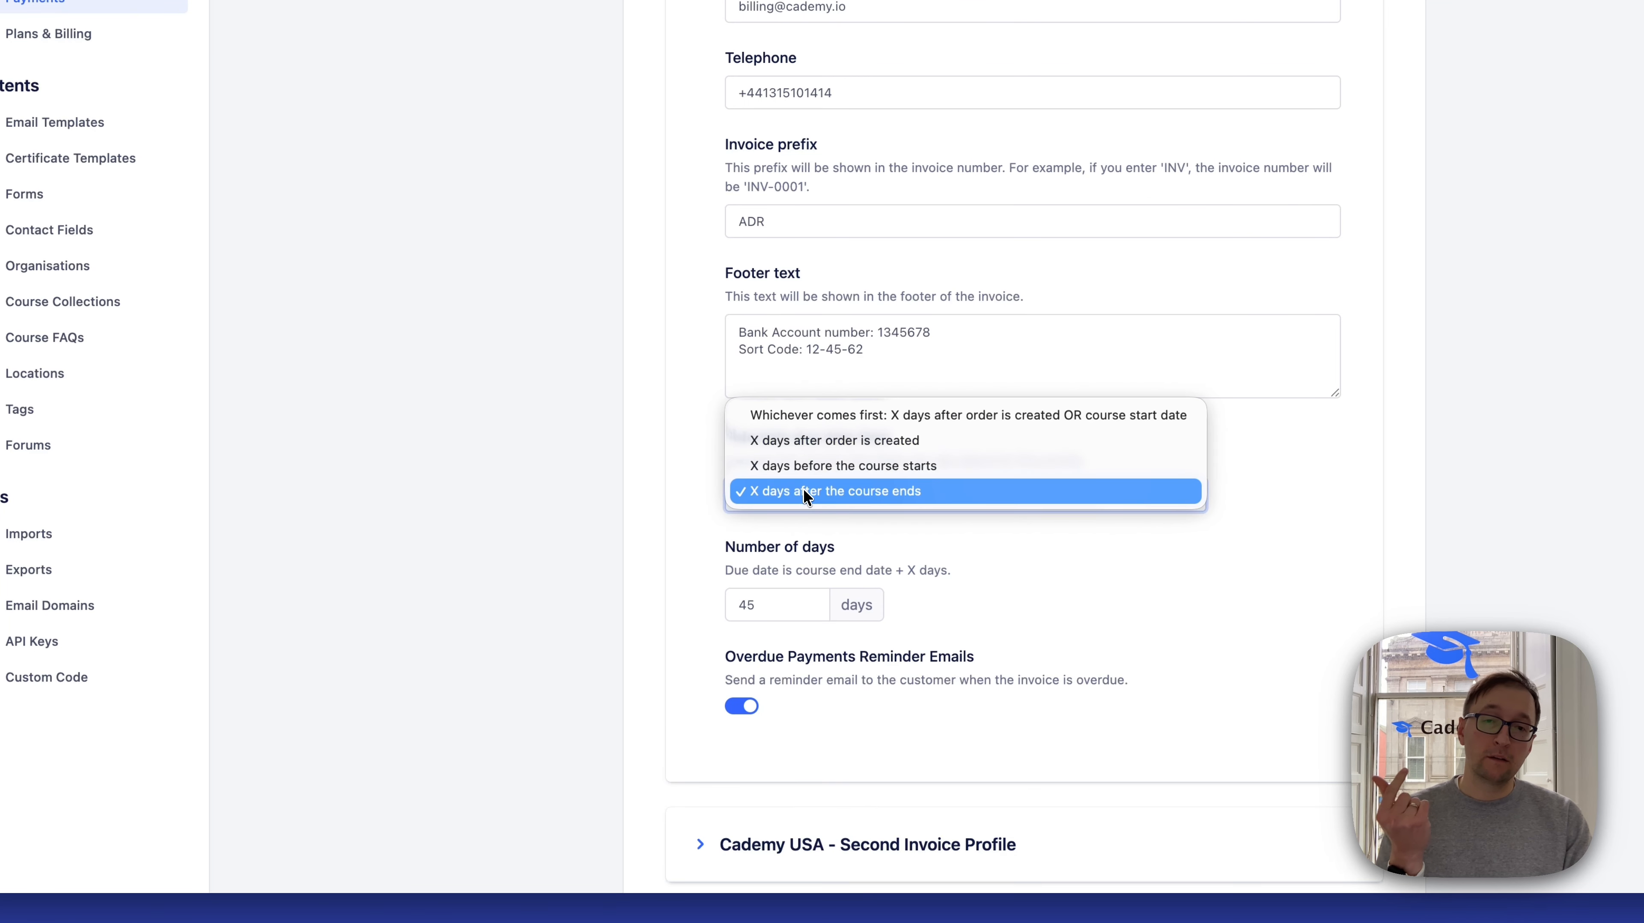
{"action": "left_click", "coordinate": [829, 423]}
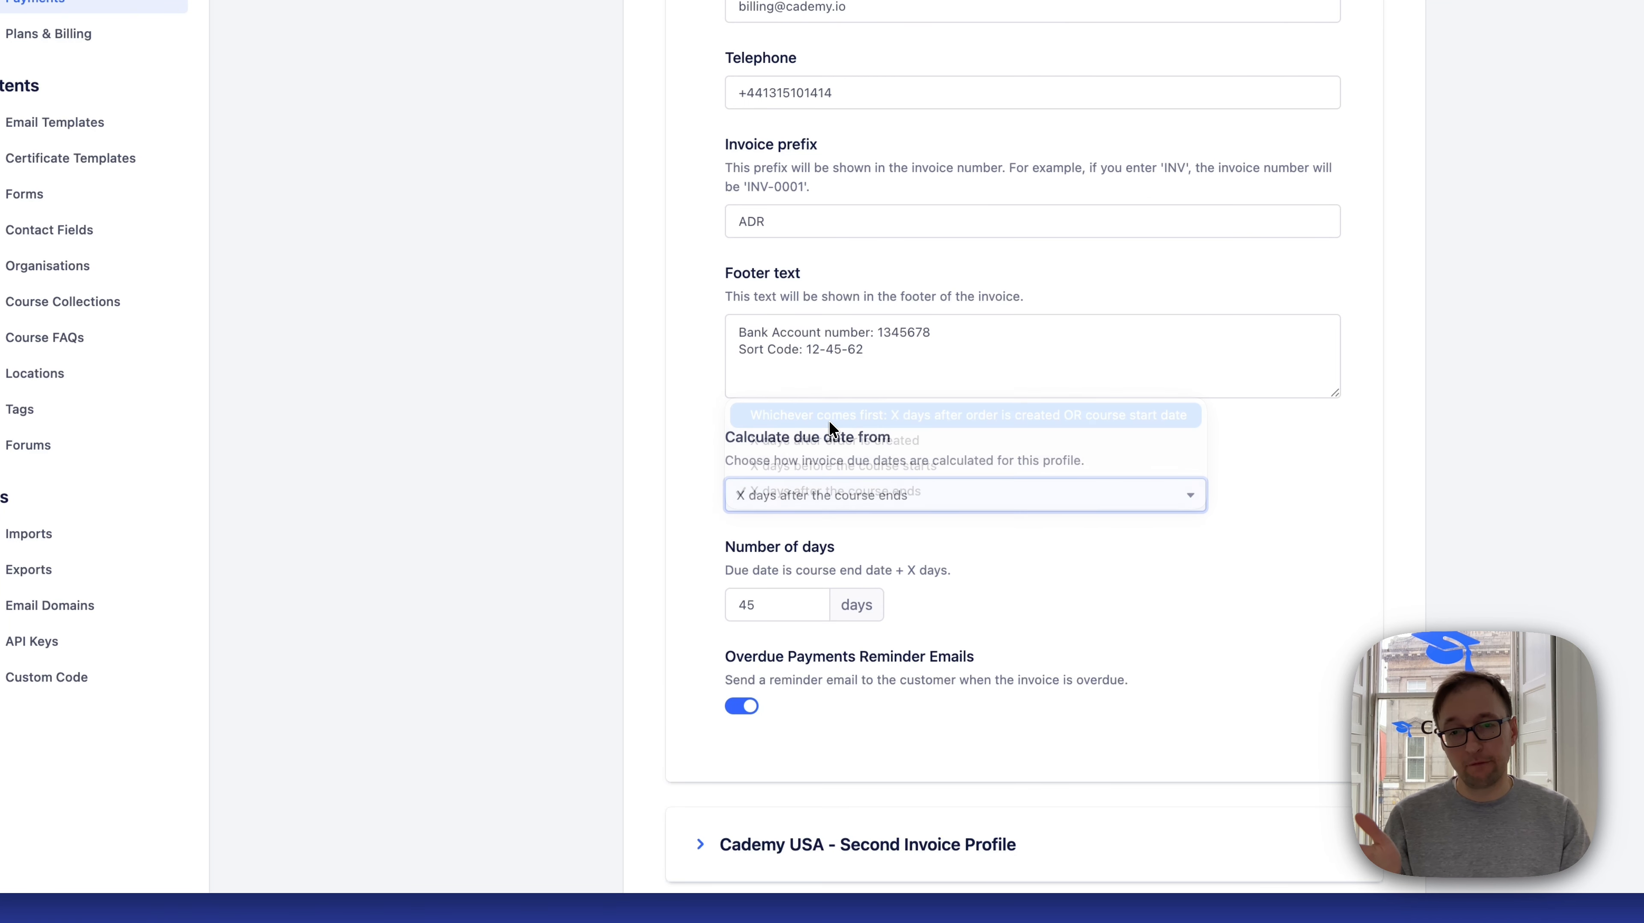
Review the available due date calculation options in the default invoice profile and leave the selection as it is
{"action": "left_click", "coordinate": [809, 495]}
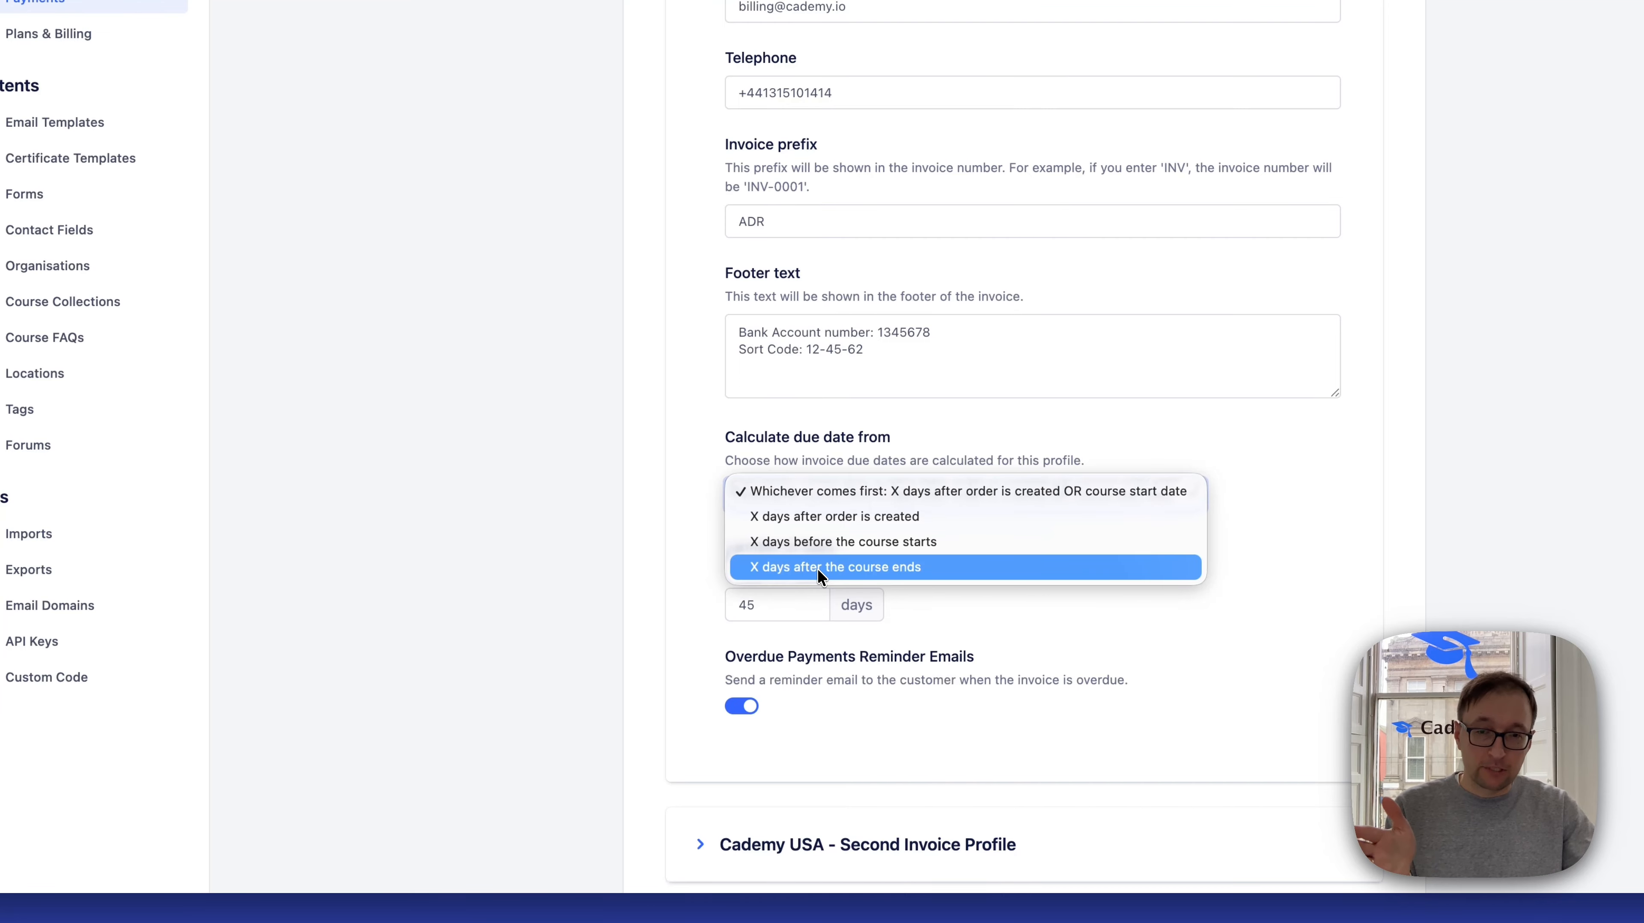
{"action": "left_click", "coordinate": [787, 606]}
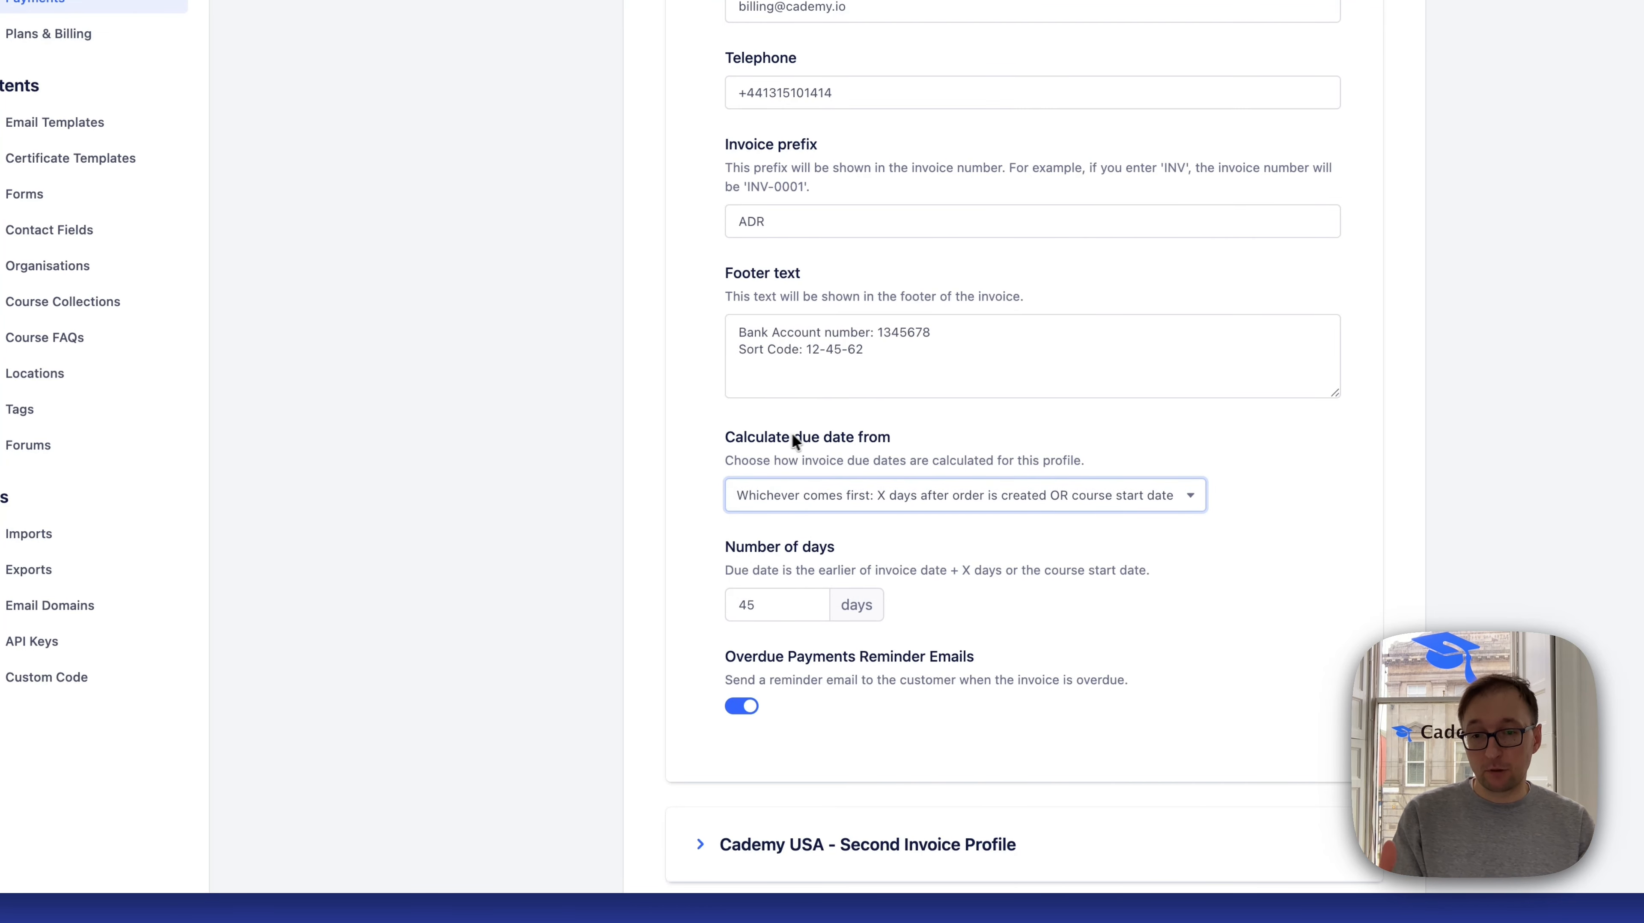
Open the Xero integration among the apps and bring up the configuration of the connected account test-15
{"action": "left_click", "coordinate": [120, 327]}
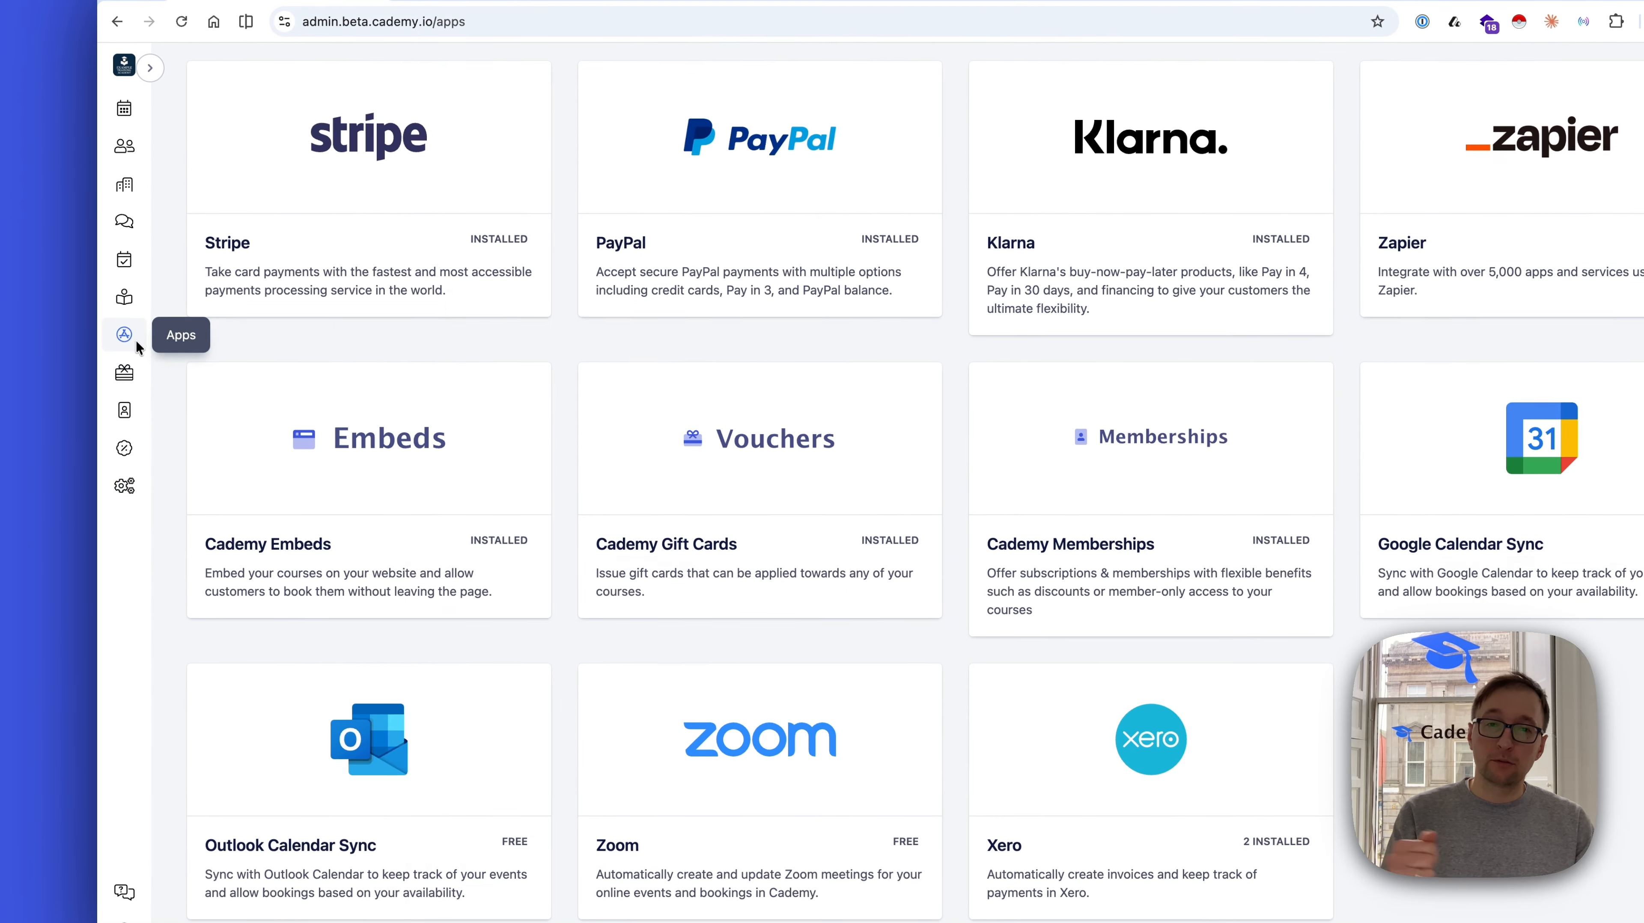
{"action": "left_click", "coordinate": [1033, 711]}
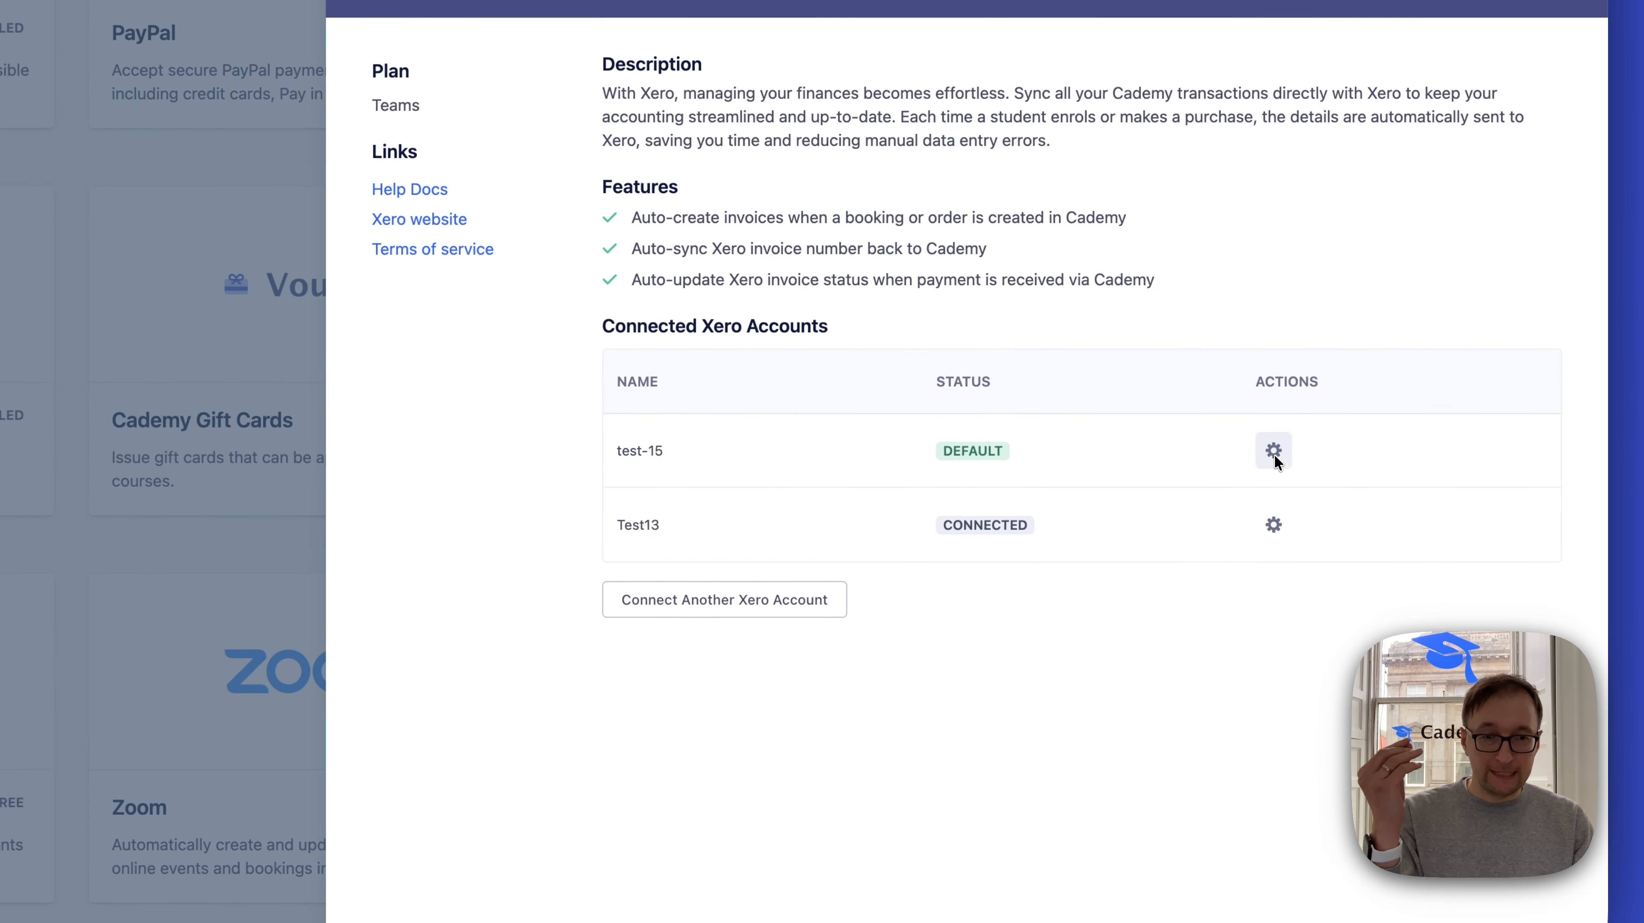
{"action": "left_click", "coordinate": [1274, 454]}
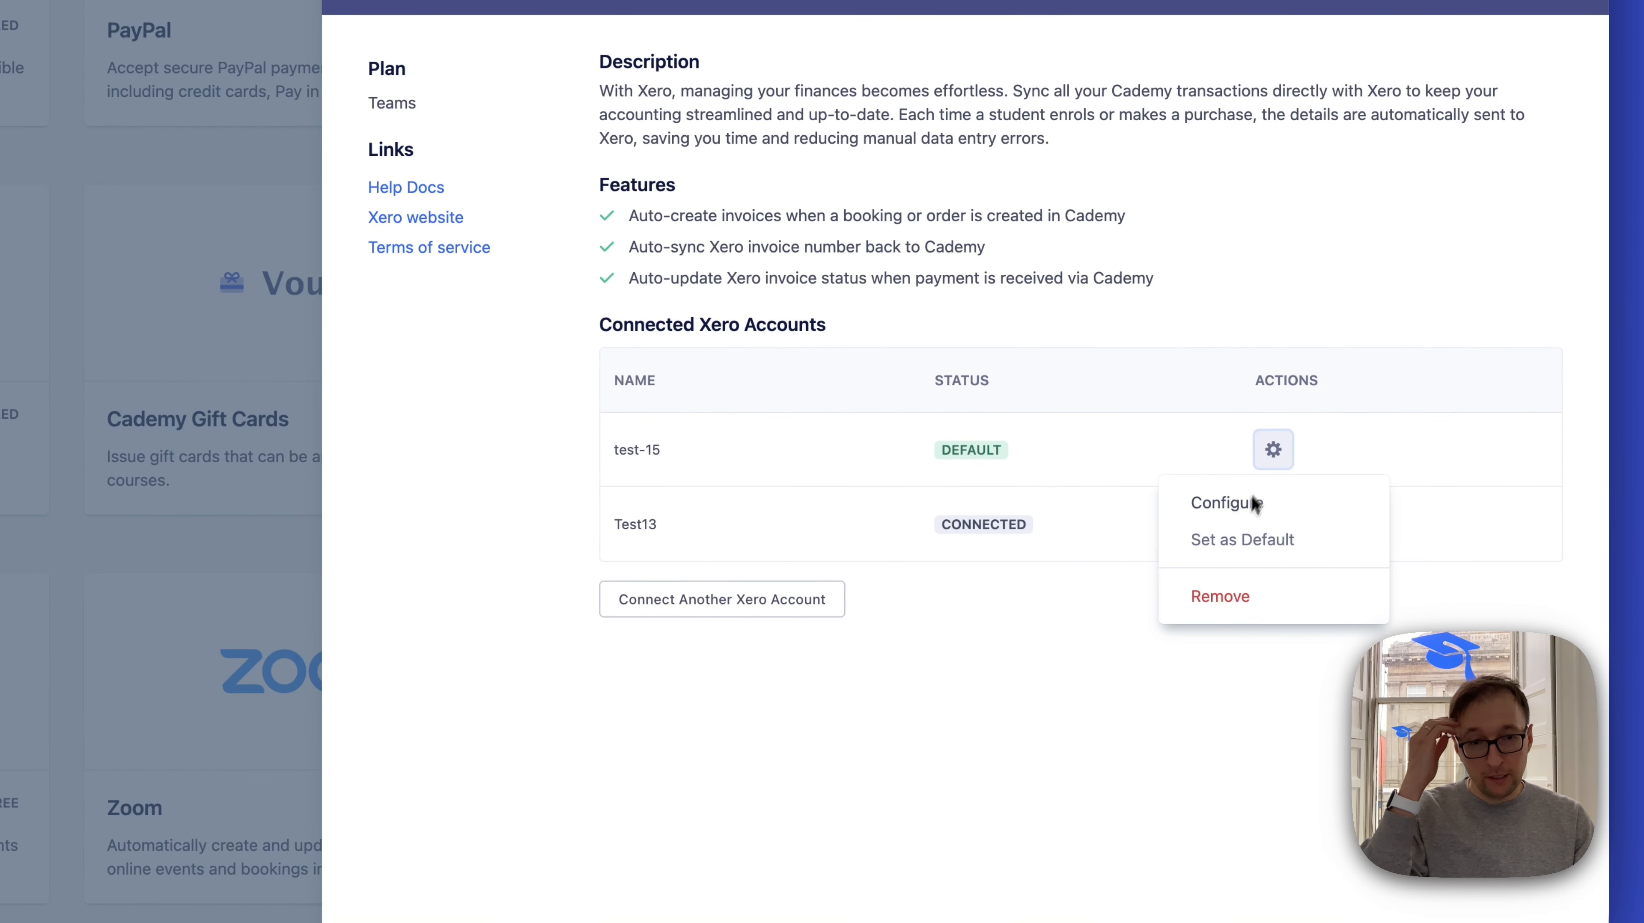
{"action": "left_click", "coordinate": [1231, 503]}
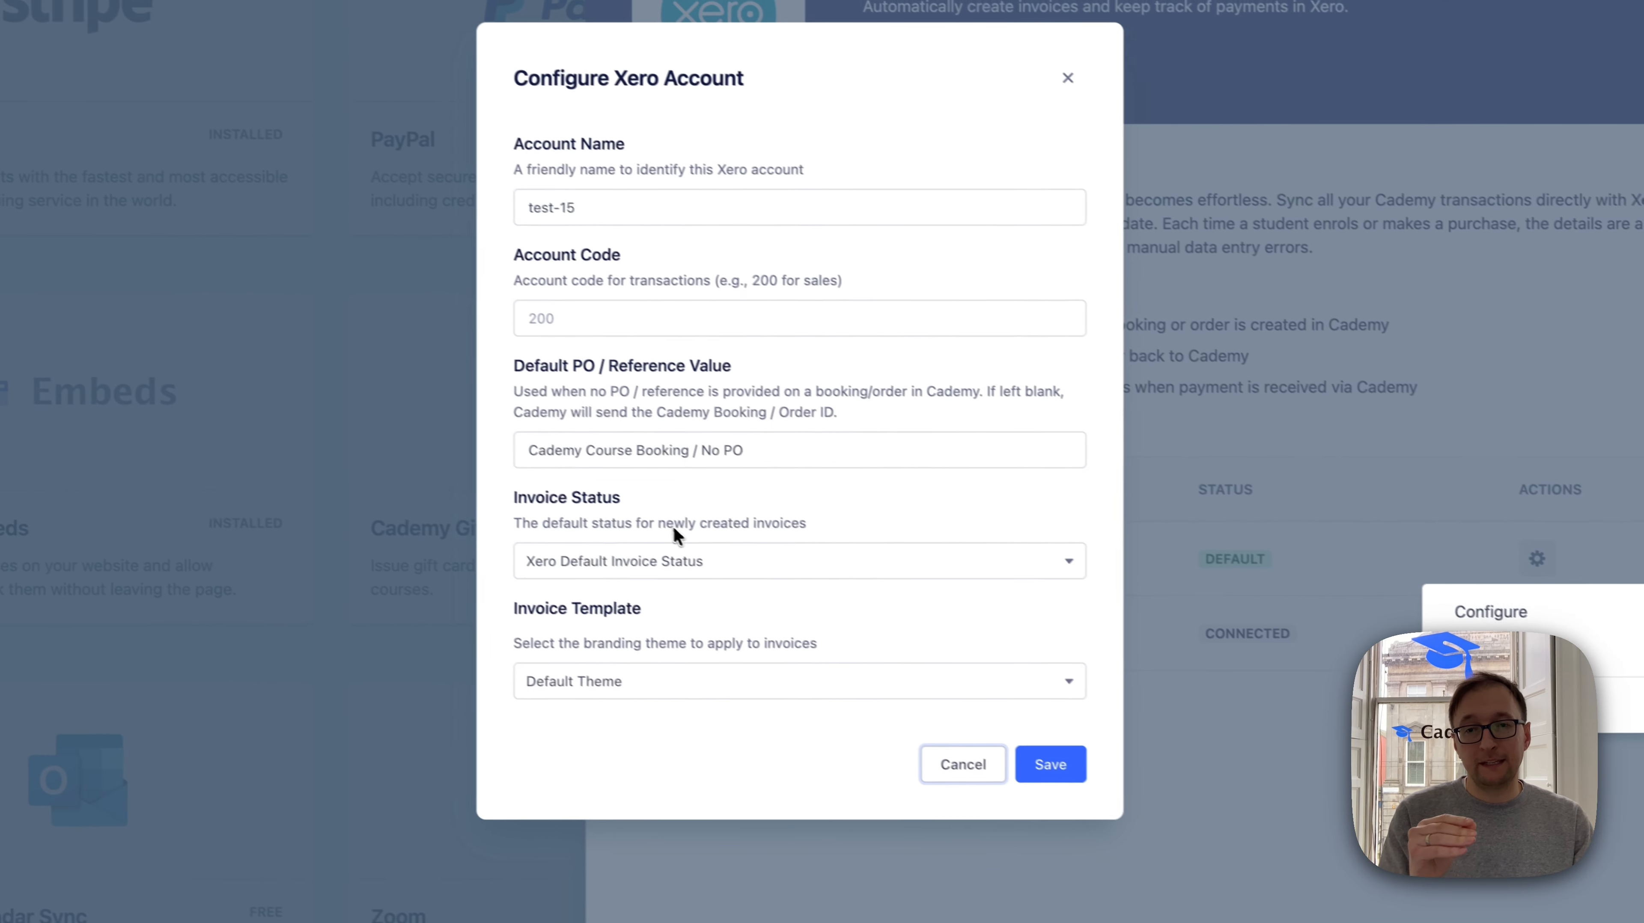
Highlight the Default PO / Reference Value in the Xero account configuration, and close the configuration and Xero details without saving
{"action": "triple_click", "coordinate": [782, 459]}
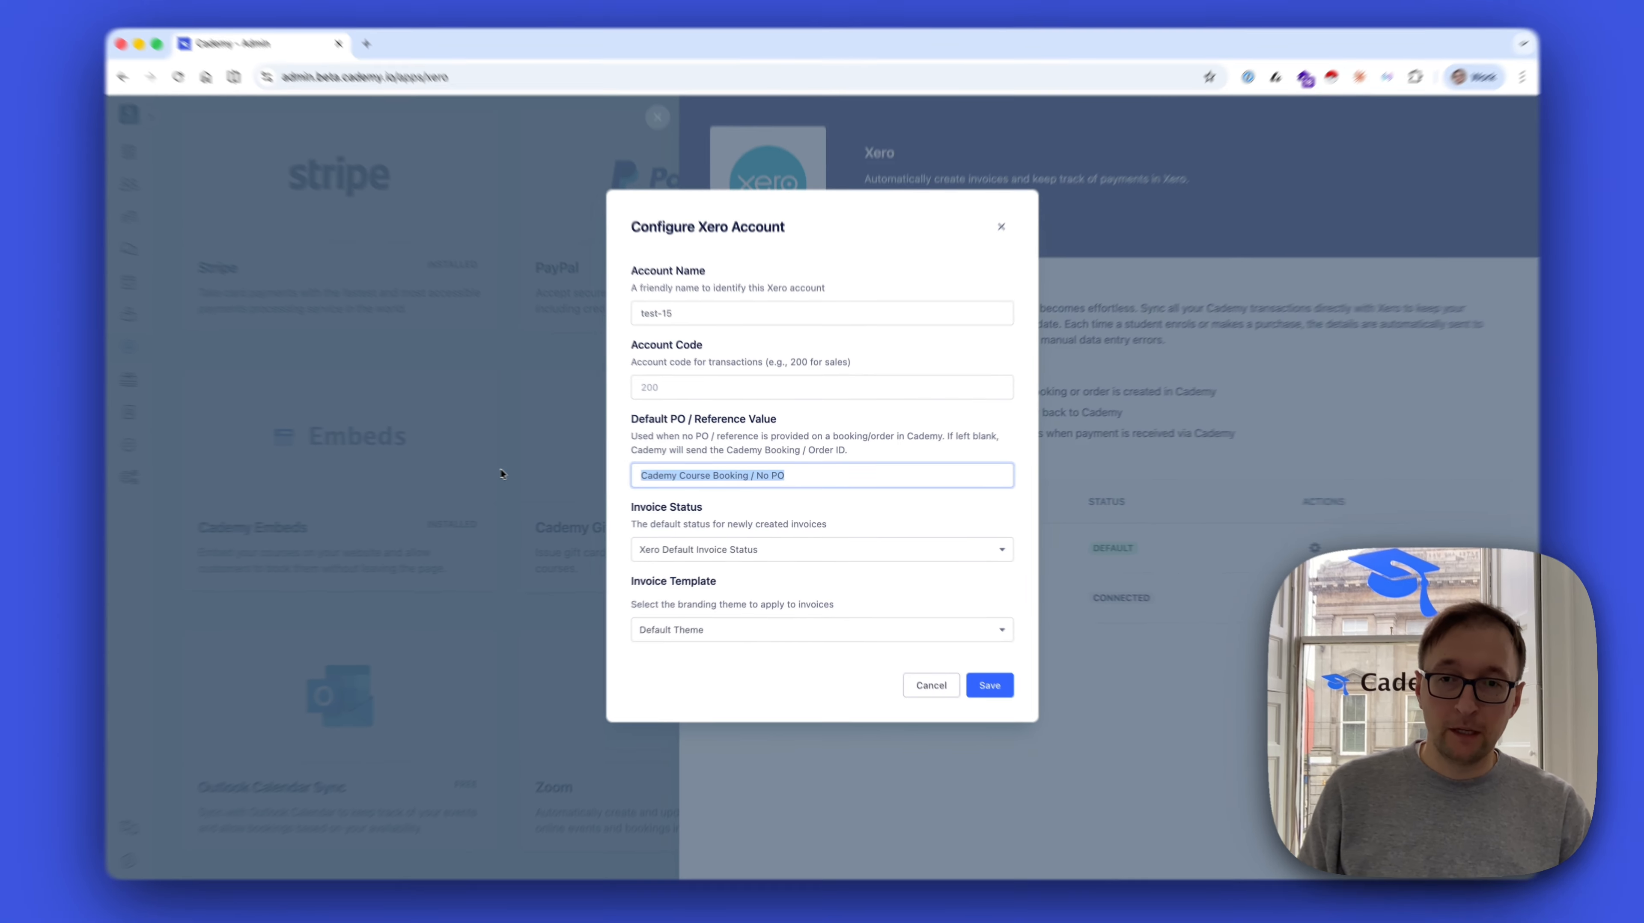
{"action": "key", "text": "Escape"}
{"action": "left_click", "coordinate": [601, 606]}
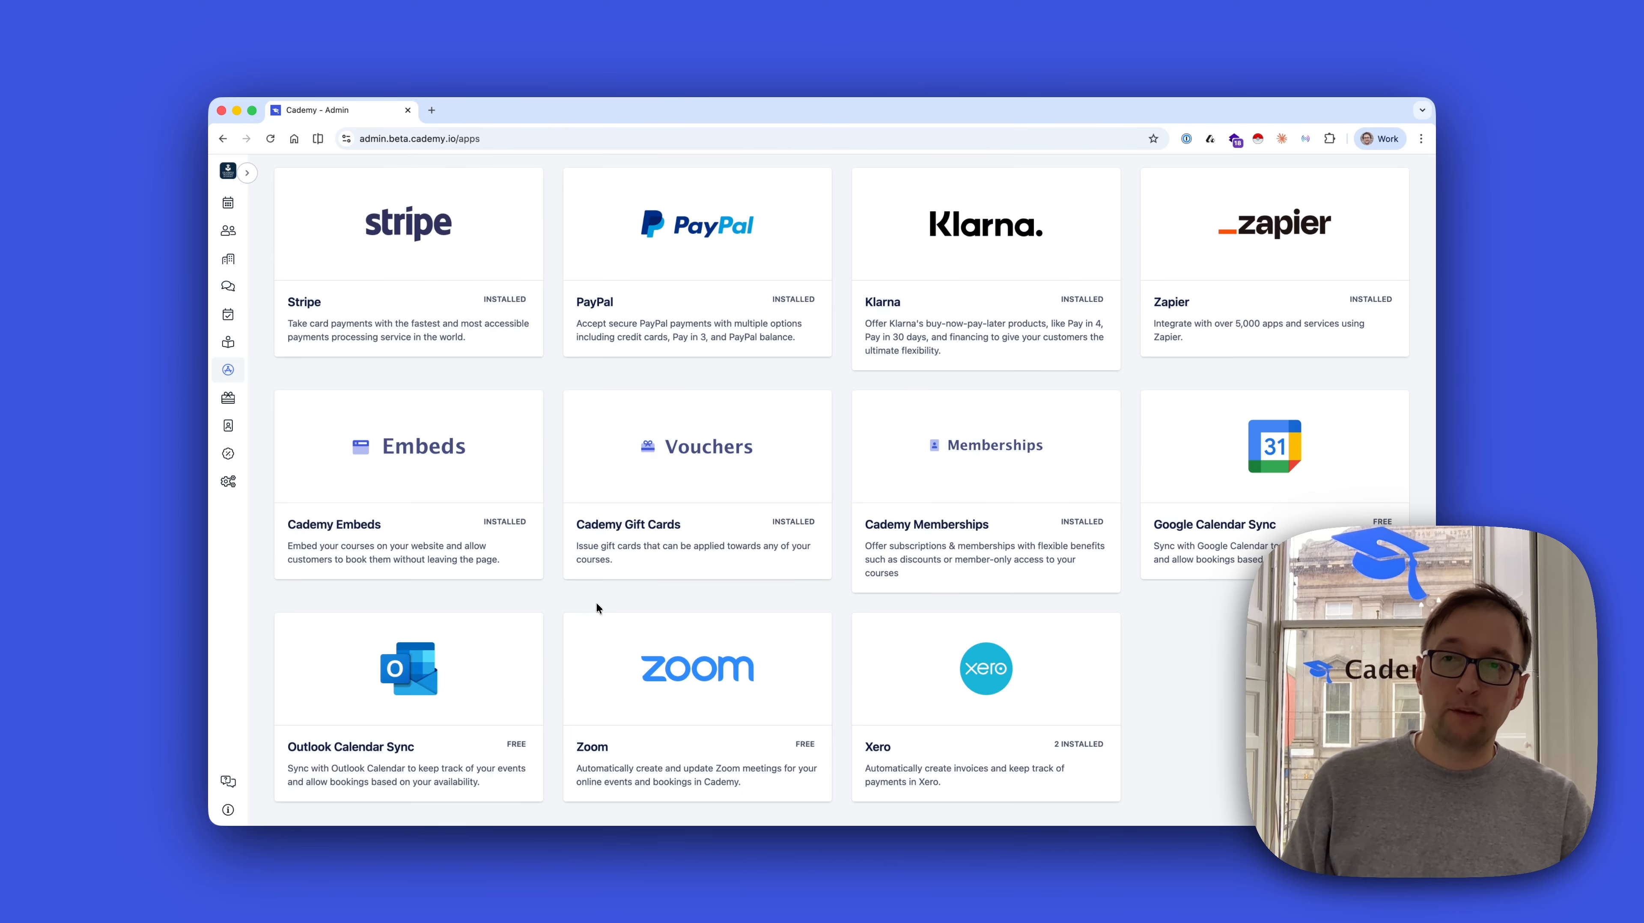